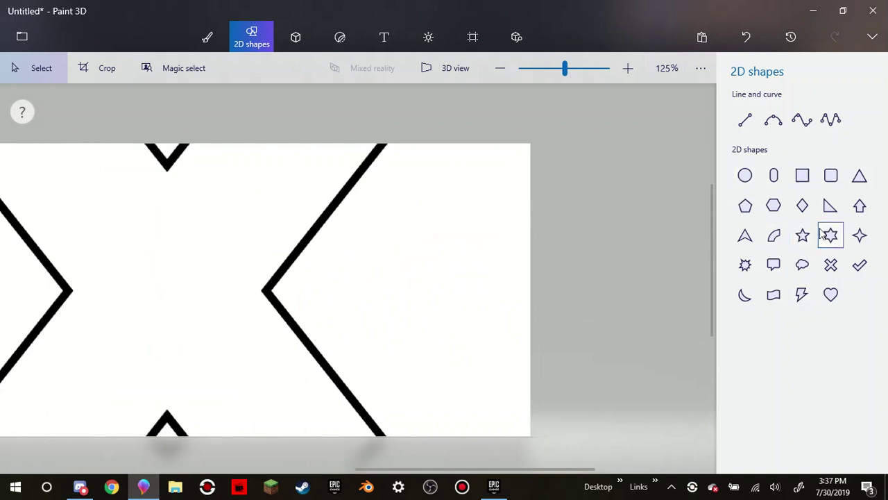
Add a smaller unfilled black cross with a 10 px outline, centred inside the large cross on the canvas
left_click(831, 270)
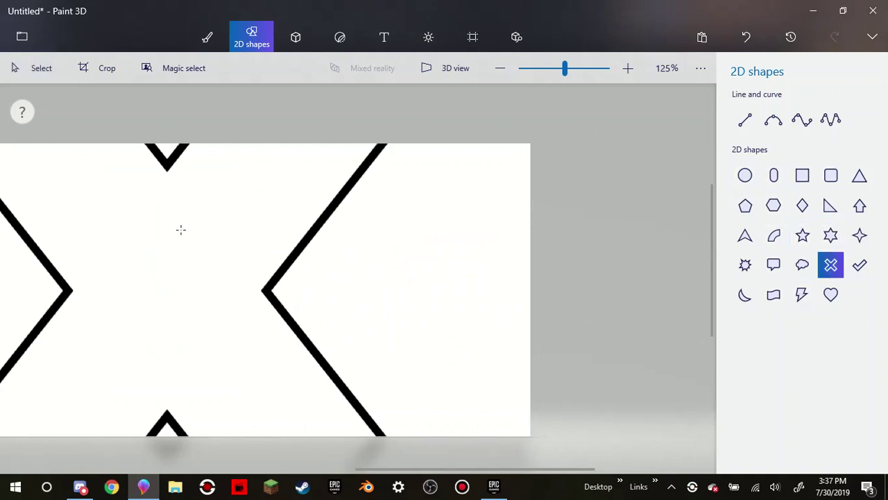
scroll(181, 228, "down", 4)
left_click_drag(262, 167, 409, 351)
left_click_drag(341, 252, 345, 273)
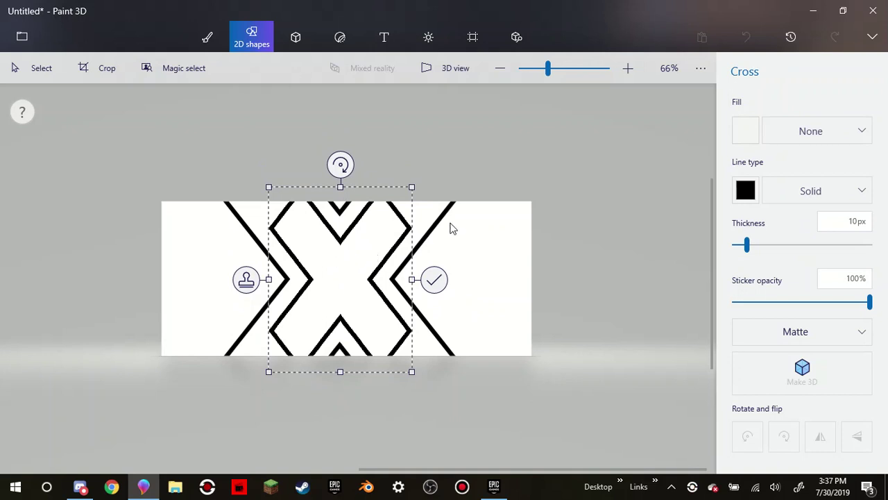
left_click(491, 227)
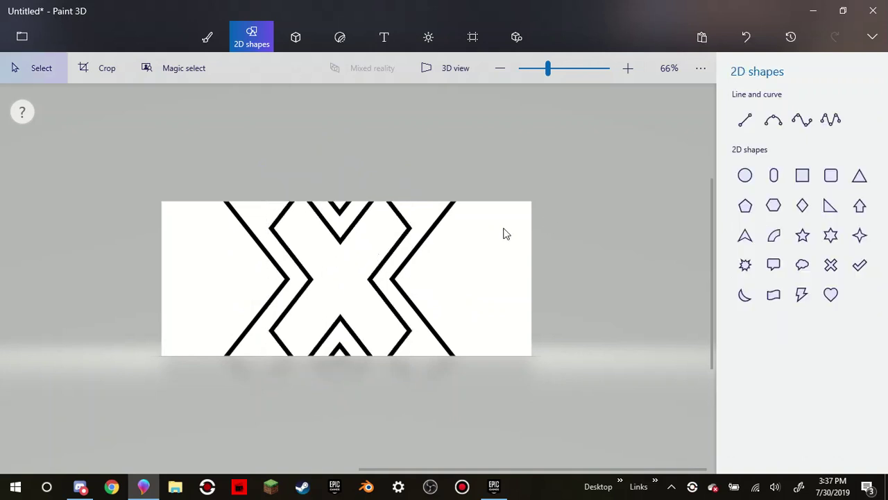
Erase the inward-bending ends of the inner cross's upper right and upper left arms with the 25 px eraser
left_click(831, 205)
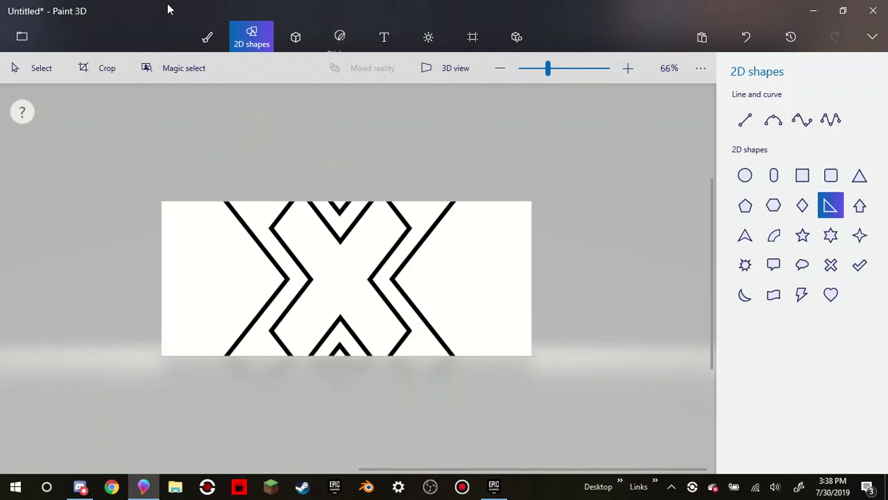
left_click(216, 35)
left_click(775, 142)
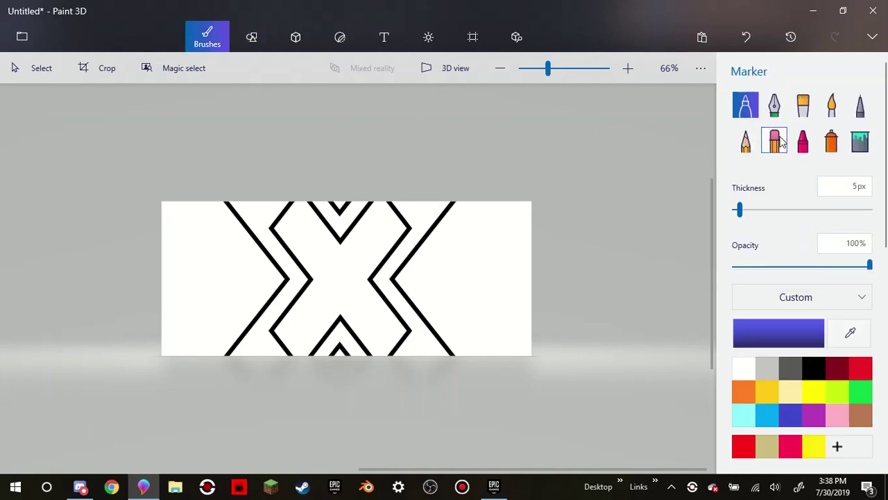
scroll(373, 174, "up", 5)
scroll(342, 221, "up", 3)
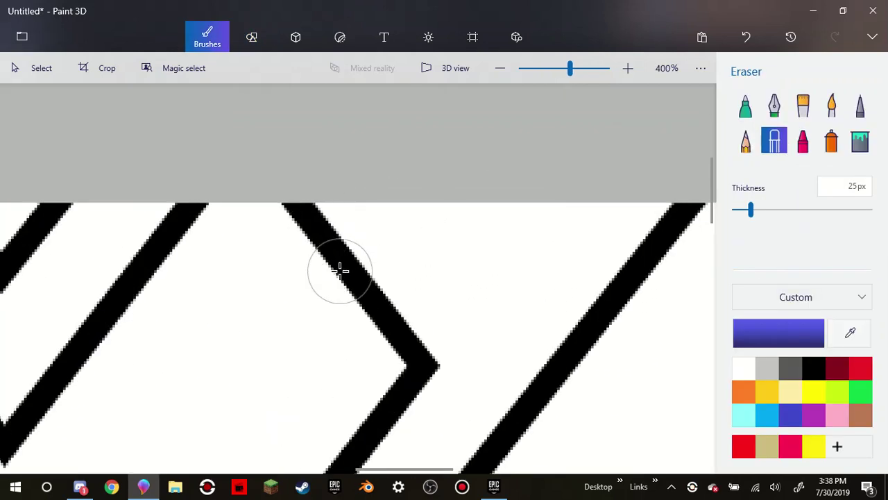
mouse_move(339, 268)
left_mouse_down()
mouse_move(395, 336)
mouse_move(311, 210)
mouse_move(317, 220)
left_mouse_up()
scroll(314, 341, "down", 3)
scroll(16, 263, "down", 2)
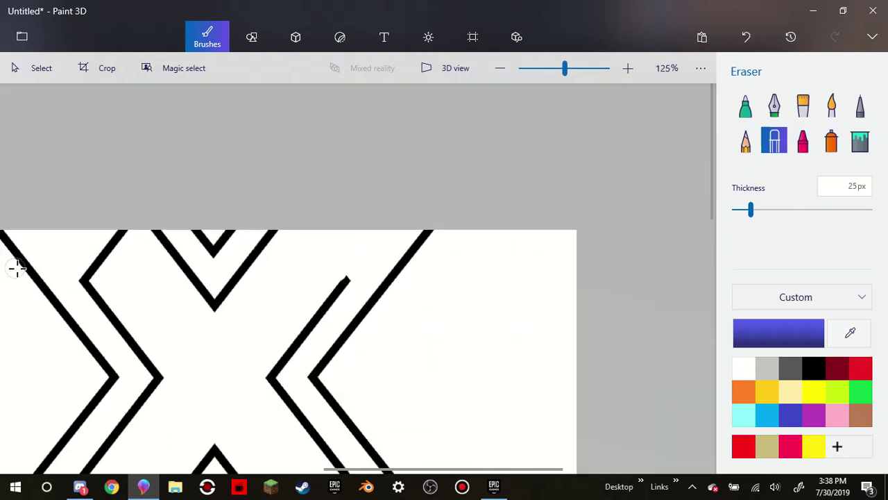
scroll(95, 268, "up", 2)
mouse_move(93, 267)
left_mouse_down()
mouse_move(123, 240)
mouse_move(136, 207)
mouse_move(88, 227)
mouse_move(107, 236)
left_mouse_up()
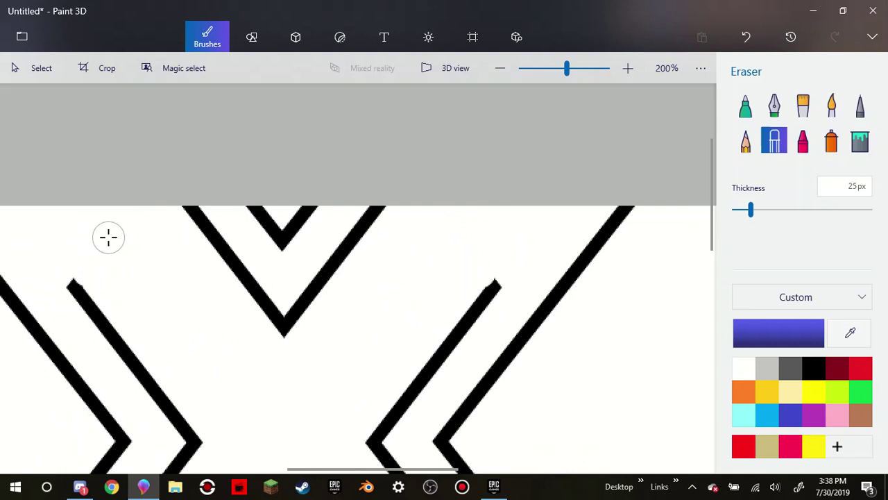
Erase the inward-bending ends of the inner cross's lower right and lower left arms
scroll(222, 337, "down", 3)
scroll(391, 401, "up", 5)
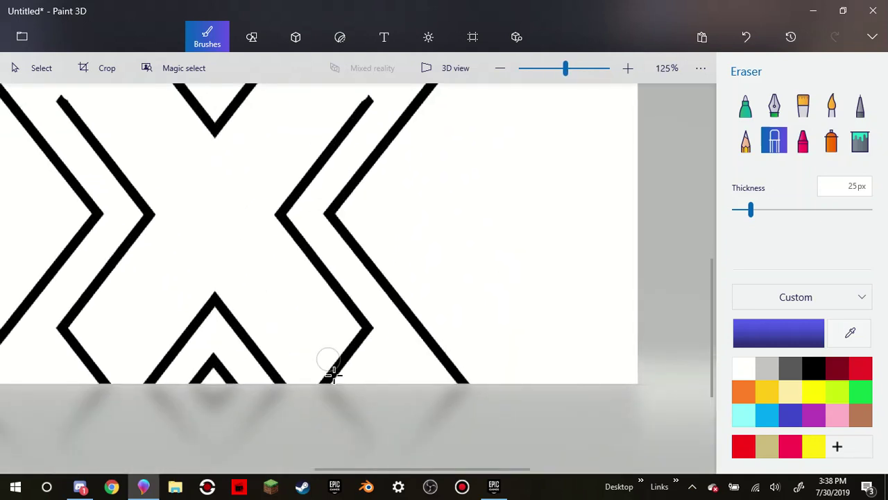
mouse_move(323, 377)
left_mouse_down()
mouse_move(346, 361)
mouse_move(380, 305)
left_mouse_up()
scroll(178, 359, "down", 4)
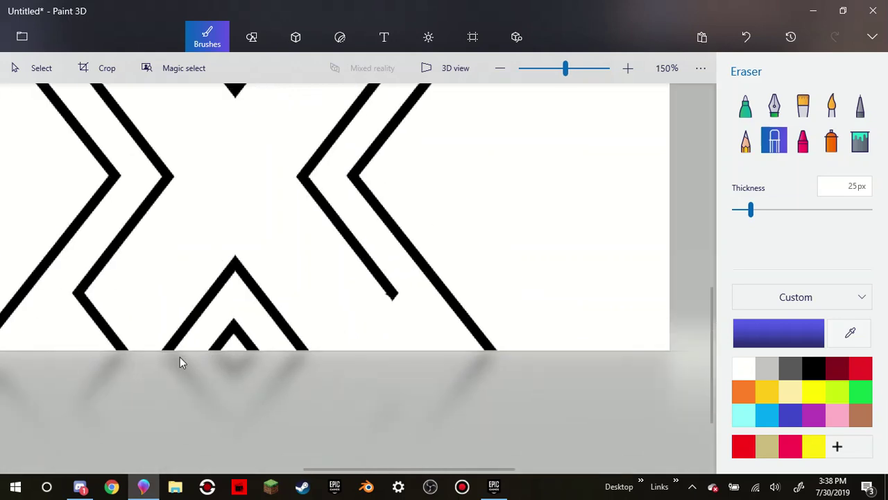
scroll(132, 373, "up", 5)
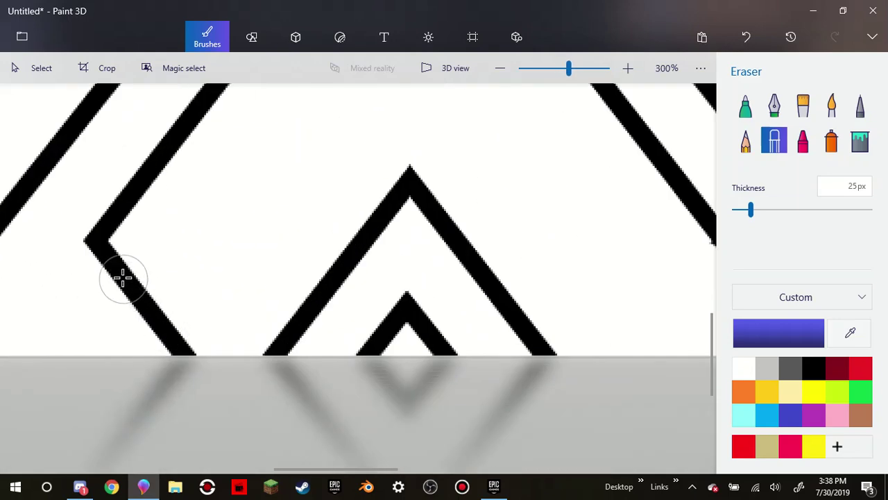
mouse_move(115, 272)
left_mouse_down()
mouse_move(172, 354)
mouse_move(138, 285)
mouse_move(121, 266)
left_mouse_up()
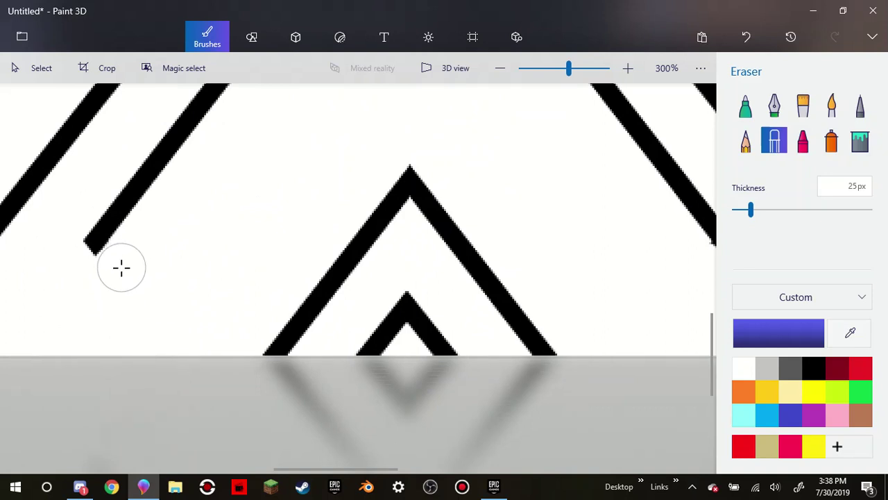
Extend the inner cross's lower right arm past the canvas's bottom edge with a straight black 10 px line
left_click(244, 38)
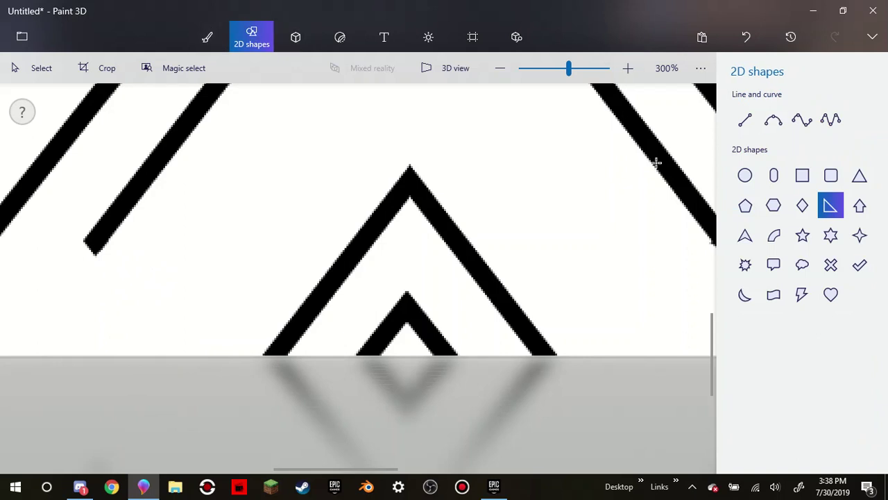
left_click(745, 120)
scroll(242, 241, "down", 2)
scroll(420, 287, "down", 2)
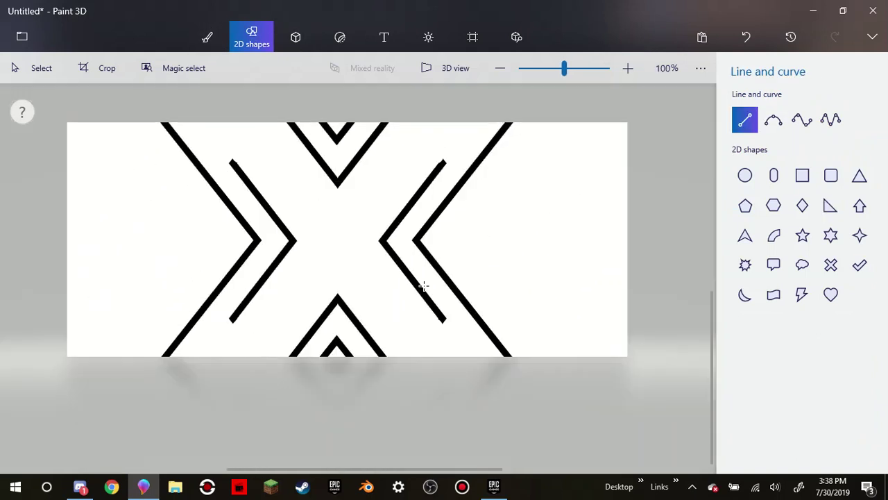
scroll(437, 291, "up", 4)
left_click_drag(445, 284, 616, 466)
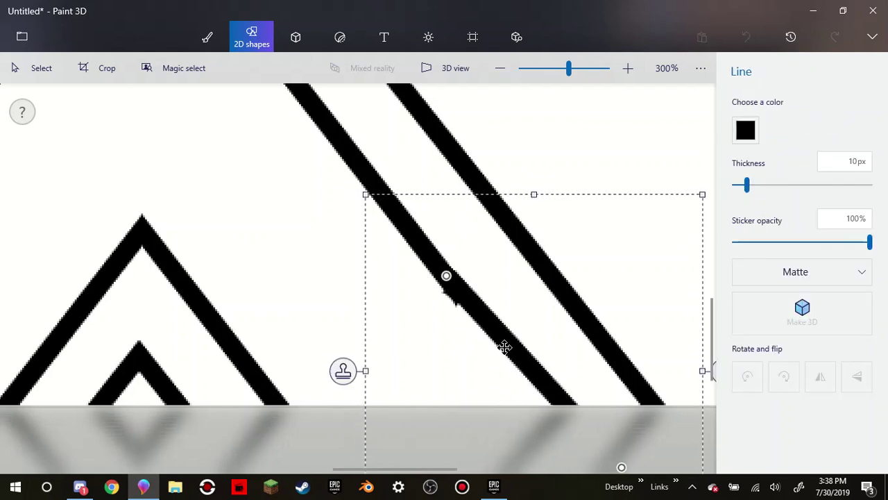
scroll(508, 342, "down", 3)
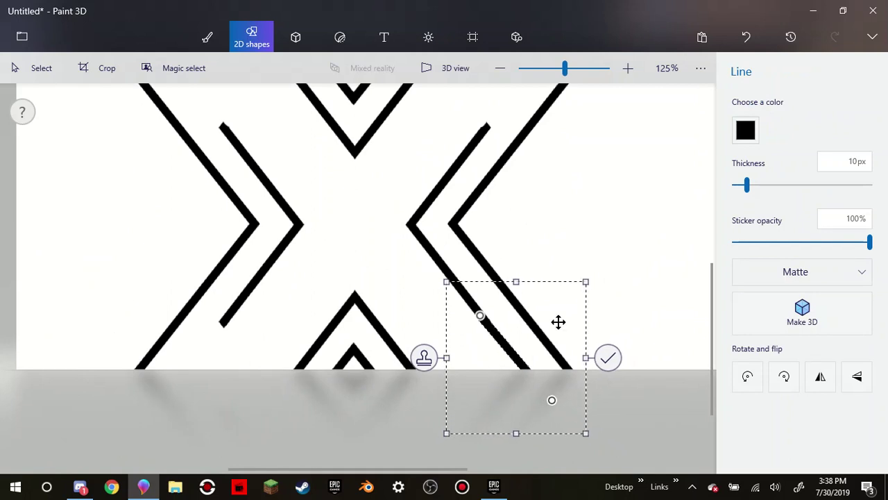
left_click(585, 218)
Extend the inner cross's lower left arm past the bottom edge with a straight 10 px line aligned to it
left_click(753, 118)
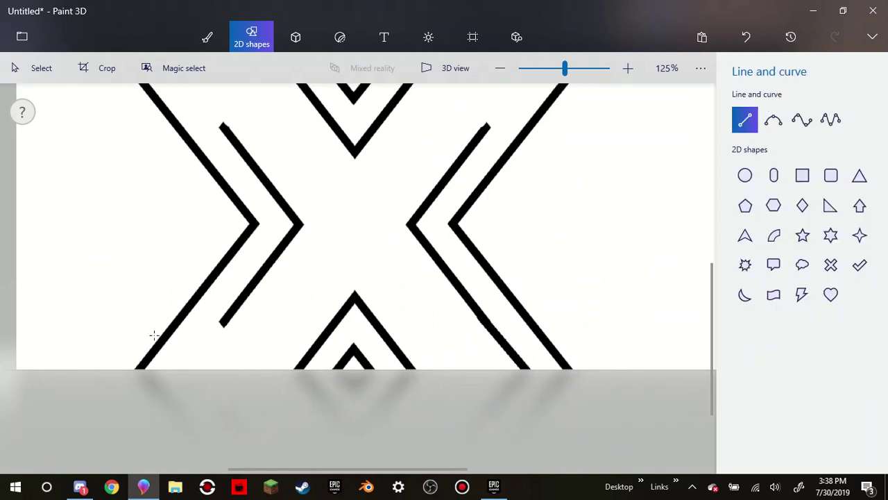
scroll(234, 323, "up", 5)
mouse_move(307, 283)
left_mouse_down()
mouse_move(196, 414)
mouse_move(168, 466)
left_mouse_up()
left_click_drag(250, 372, 261, 366)
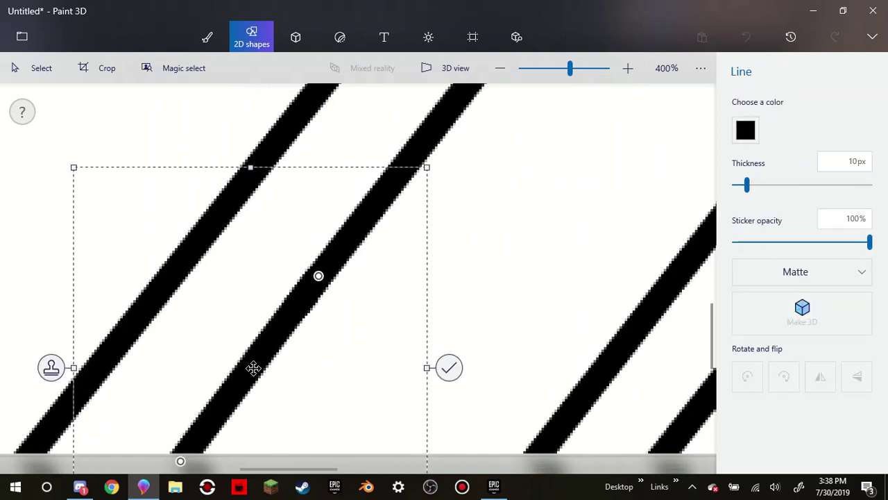
left_click(567, 285)
Extend the inner cross's upper right arm past the canvas's top edge with a matching straight 10 px line
scroll(567, 285, "down", 8)
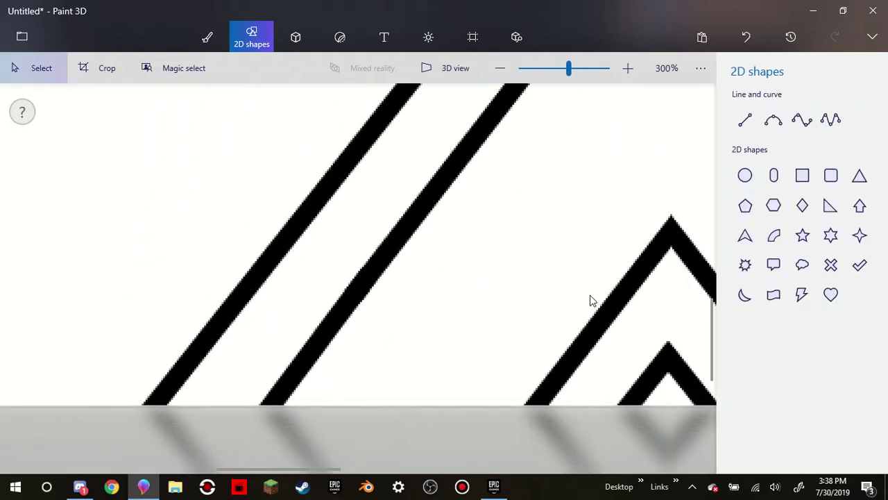
scroll(476, 159, "up", 3)
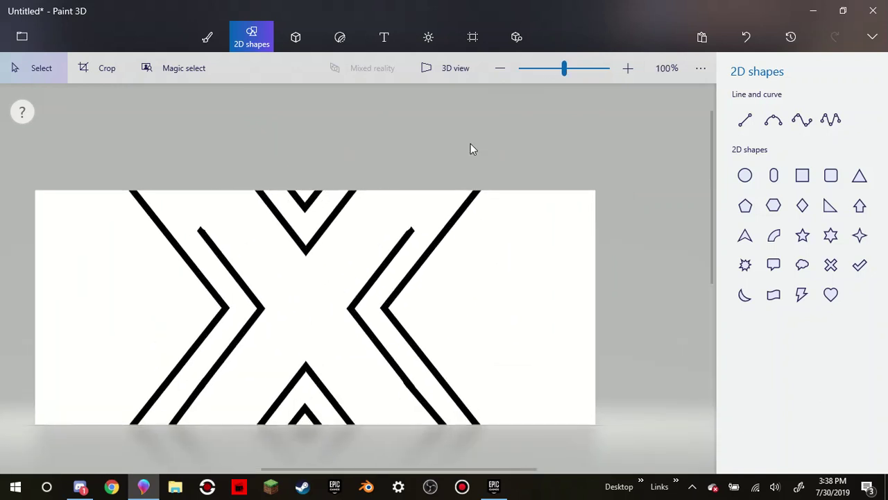
left_click(748, 124)
scroll(495, 150, "up", 2)
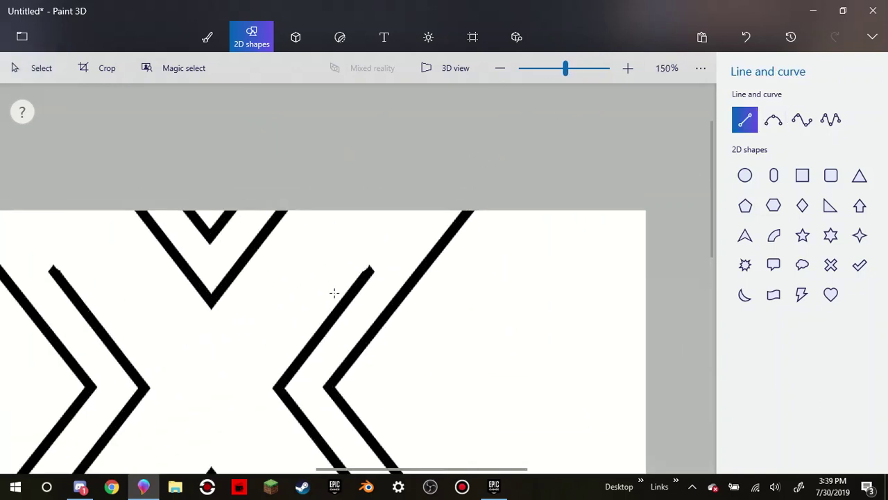
left_click_drag(363, 276, 426, 193)
left_click_drag(379, 248, 377, 249)
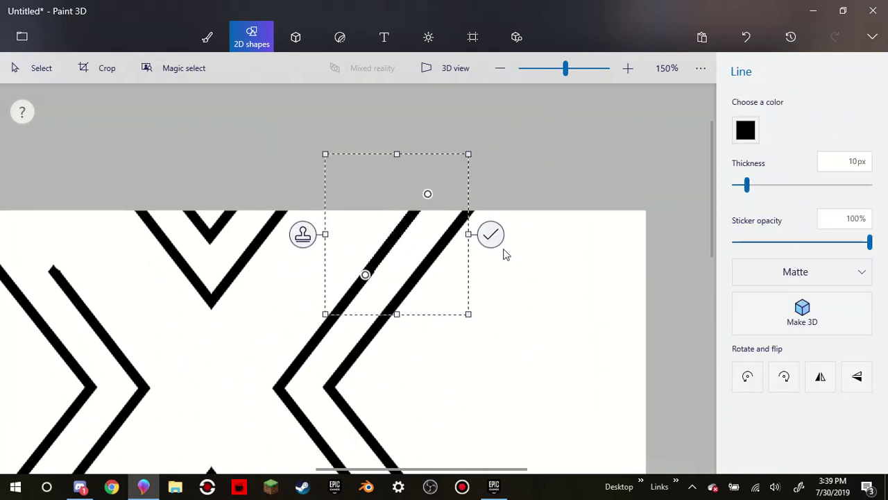
left_click(515, 207)
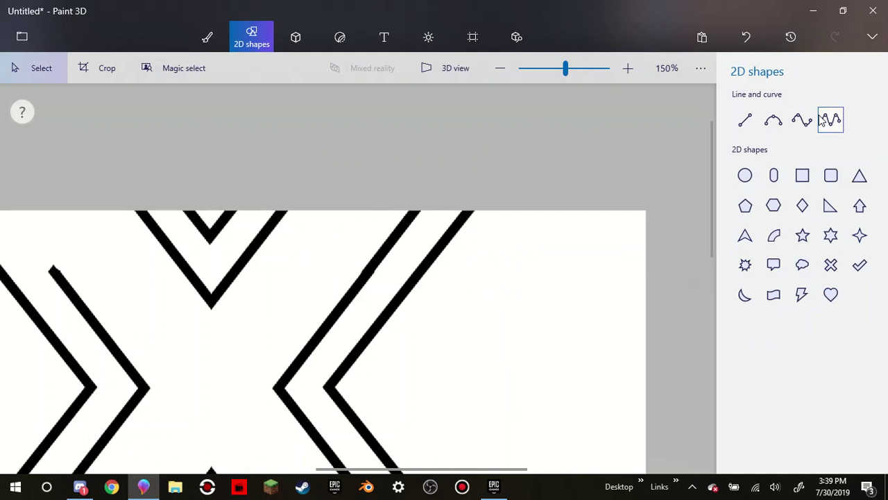
Extend the inner cross's upper left arm past the top edge with a straight line aligned to it
left_click(744, 120)
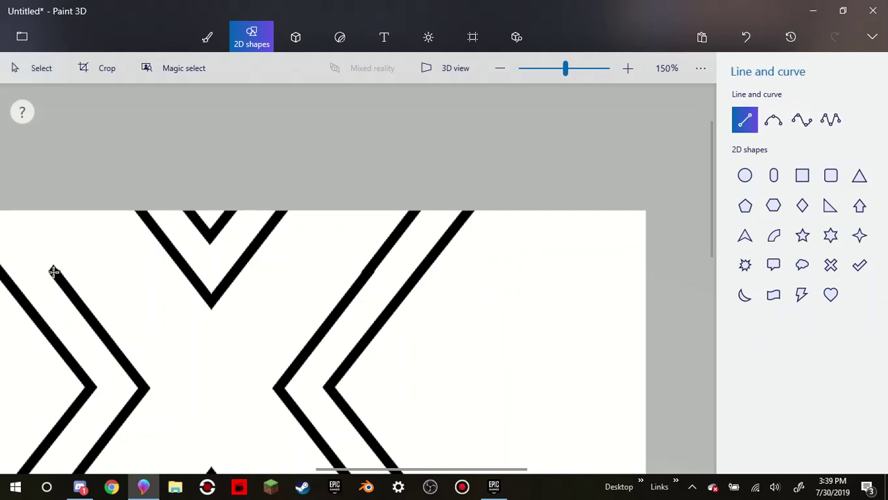
scroll(54, 272, "down", 3)
left_click_drag(54, 243, 10, 185)
left_click_drag(44, 232, 48, 233)
left_click(408, 296)
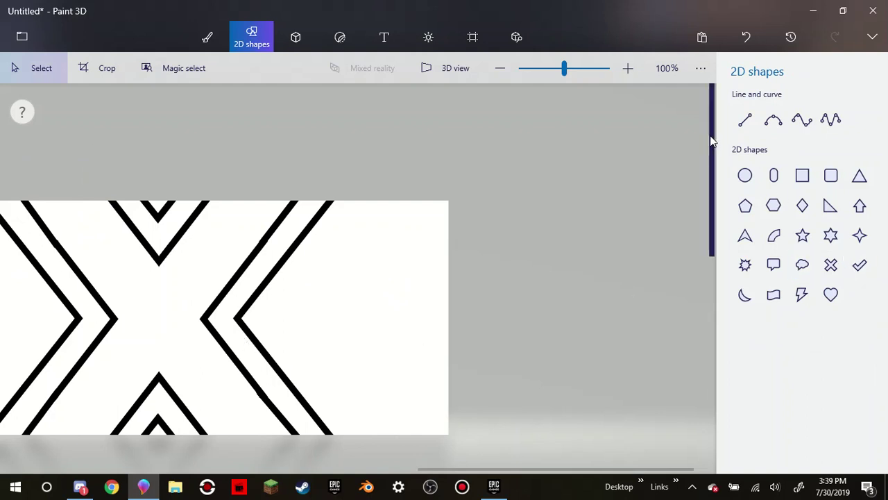
left_click(745, 176)
scroll(278, 312, "down", 3)
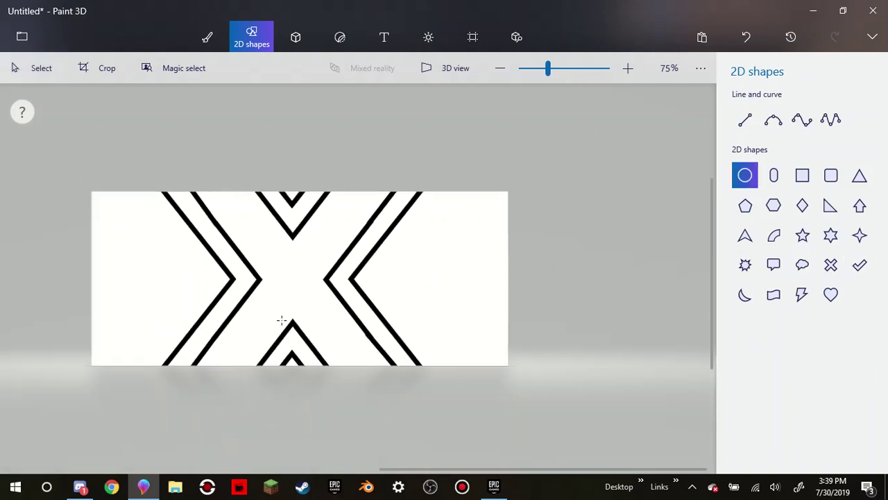
scroll(343, 274, "up", 1)
scroll(357, 251, "up", 3)
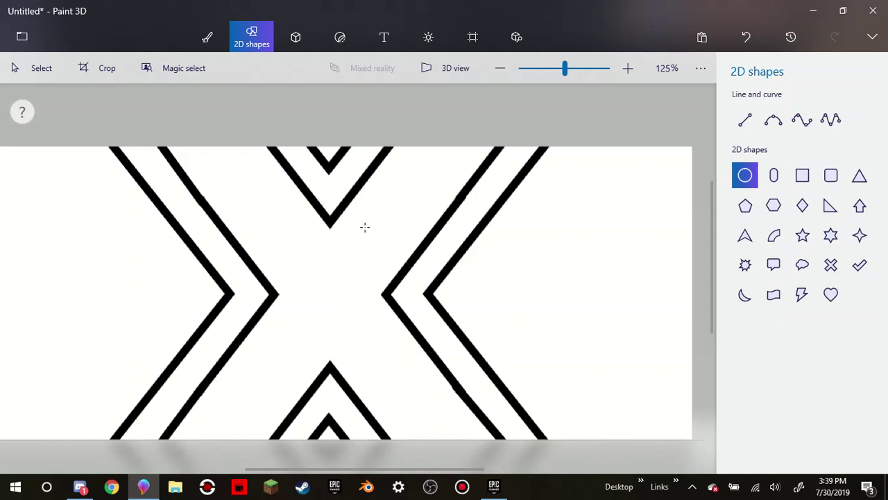
scroll(365, 227, "down", 3)
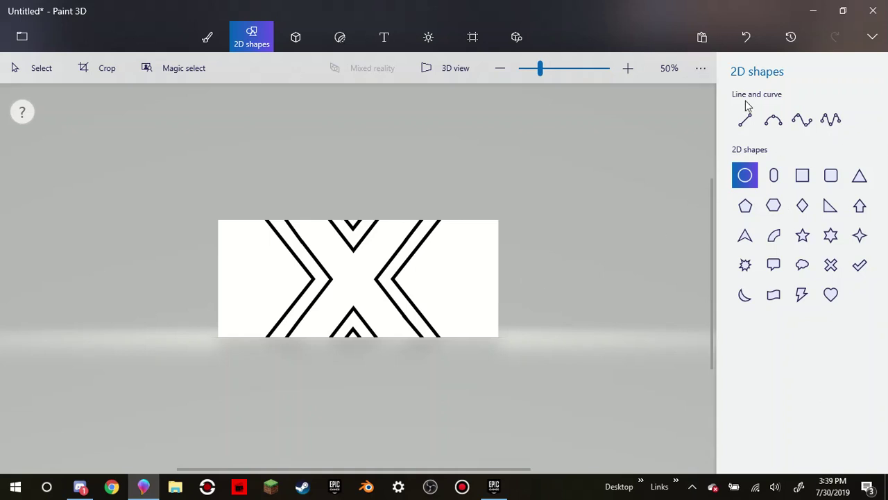
left_click(773, 120)
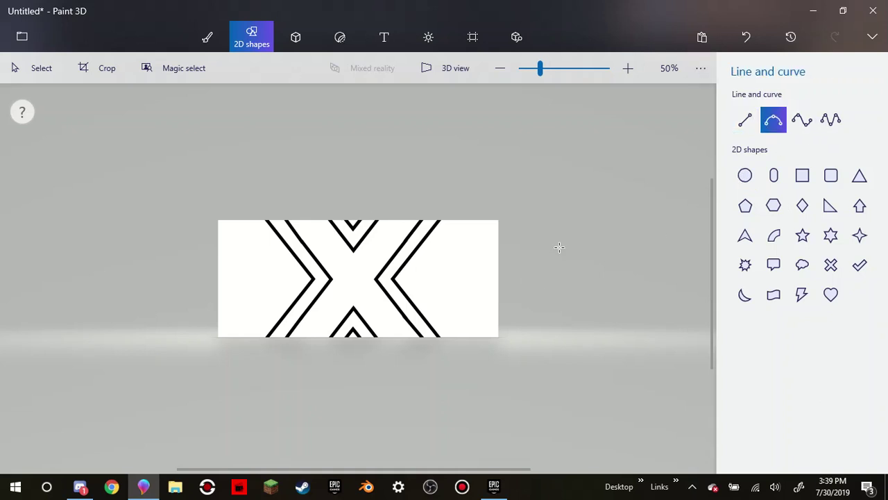
scroll(468, 314, "up", 5)
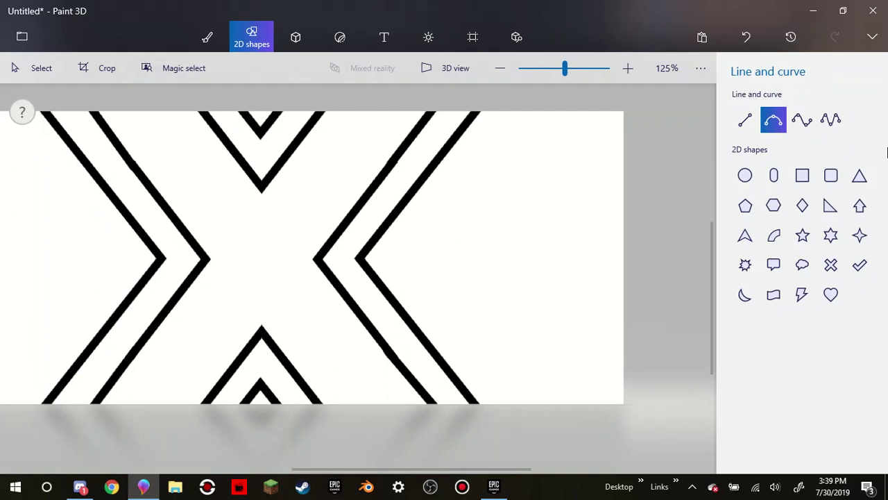
left_click(744, 175)
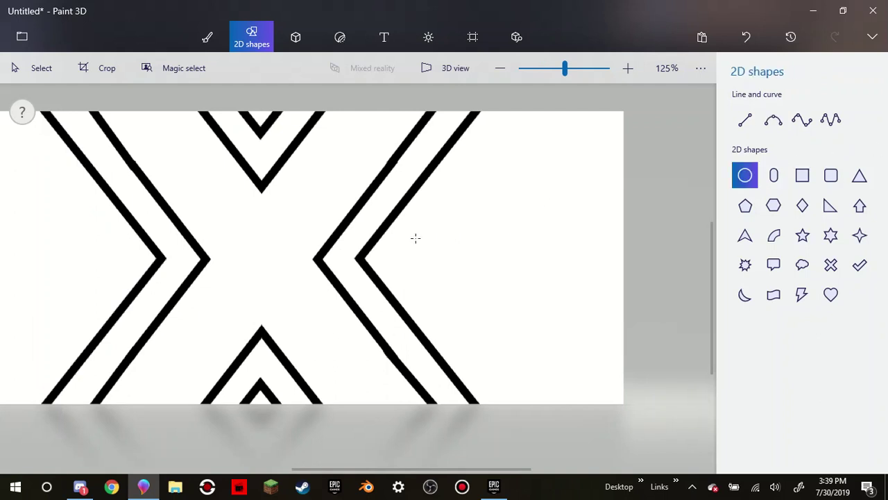
left_click_drag(429, 202, 595, 363)
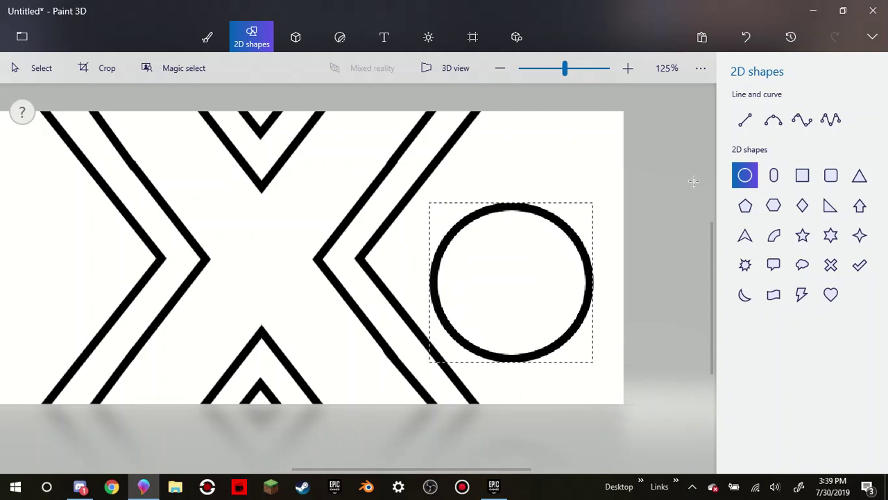
left_click(734, 46)
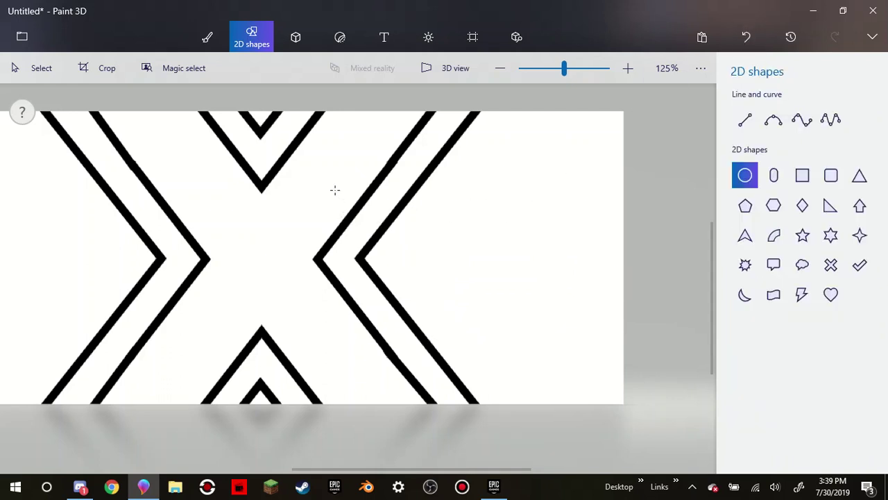
scroll(343, 242, "down", 5)
scroll(348, 283, "up", 5)
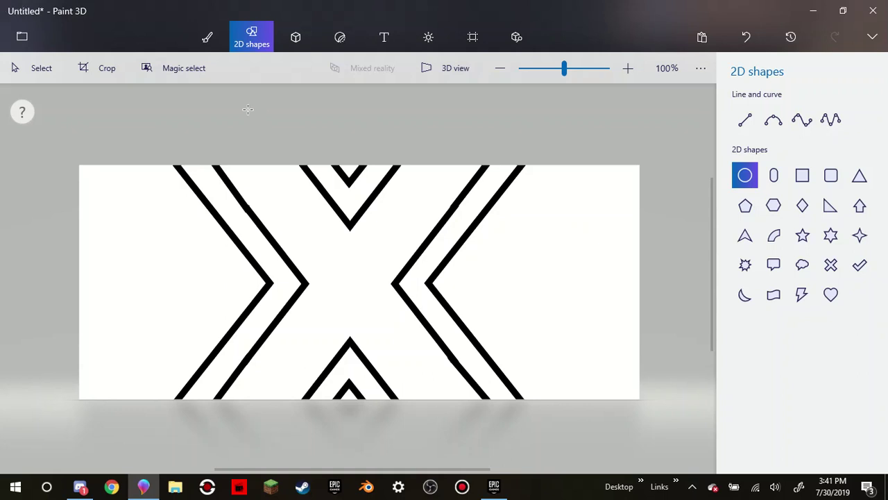
left_click(219, 44)
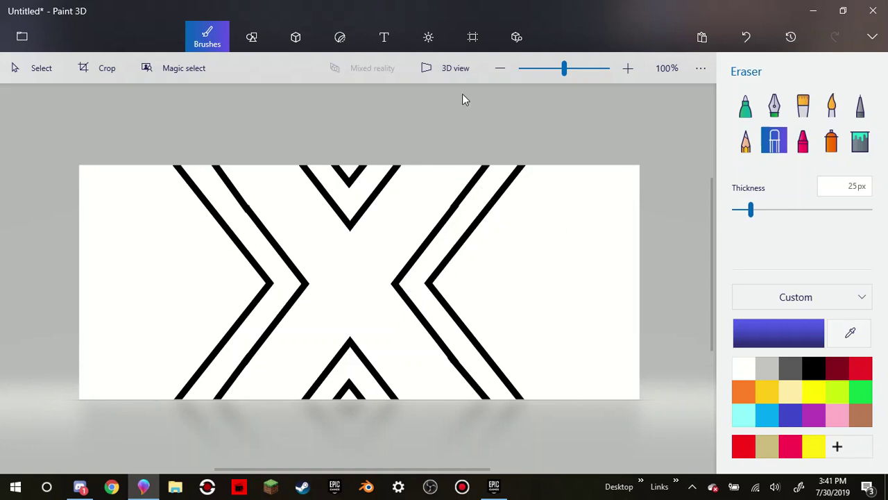
left_click(254, 42)
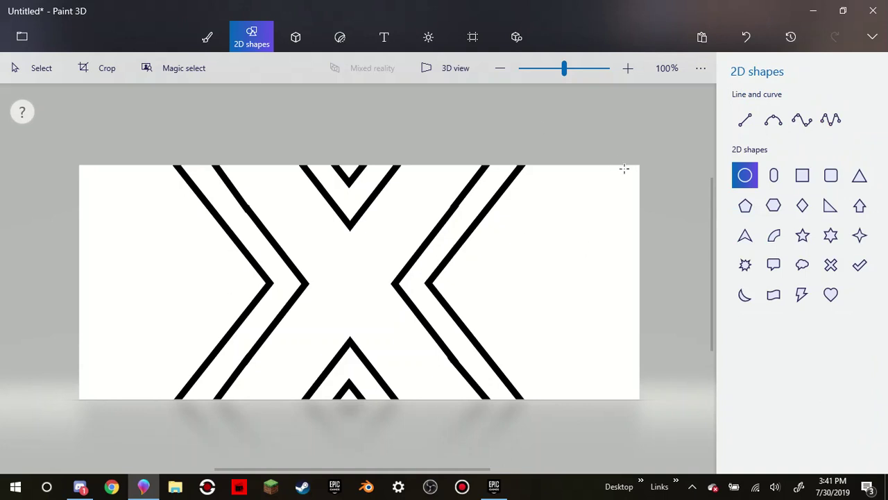
scroll(354, 245, "up", 5)
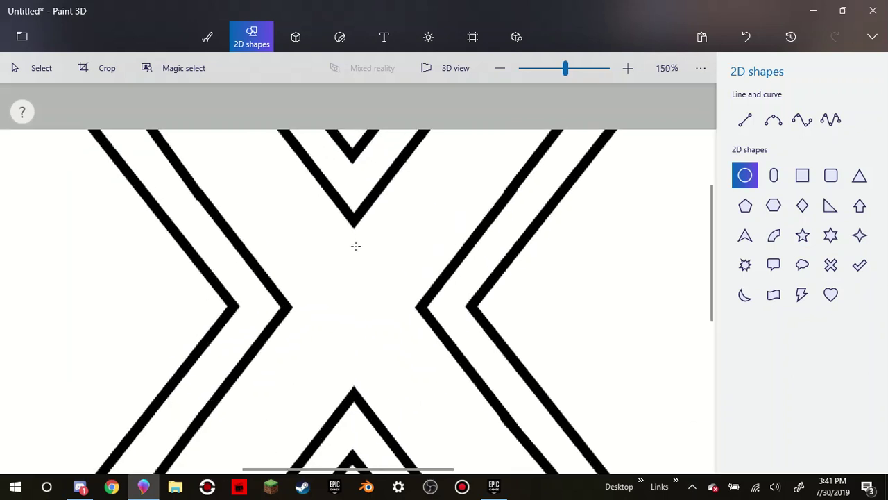
left_click_drag(452, 100, 576, 223)
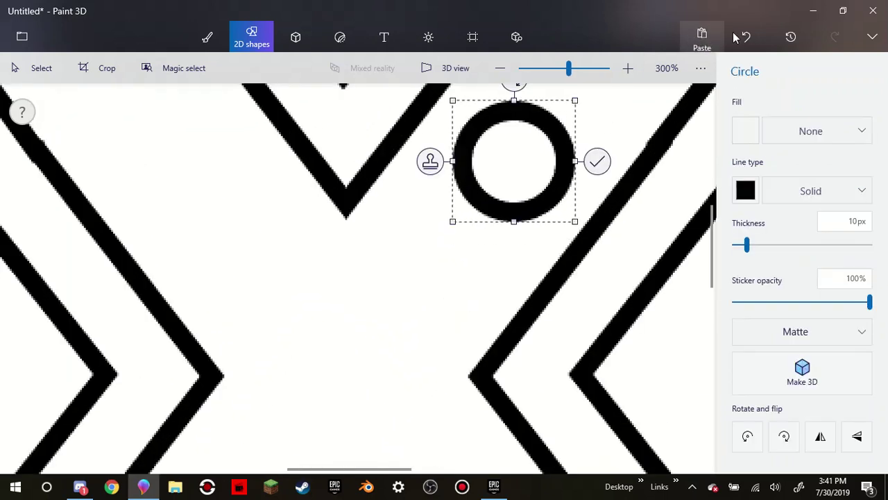
key("Delete")
scroll(353, 370, "down", 6)
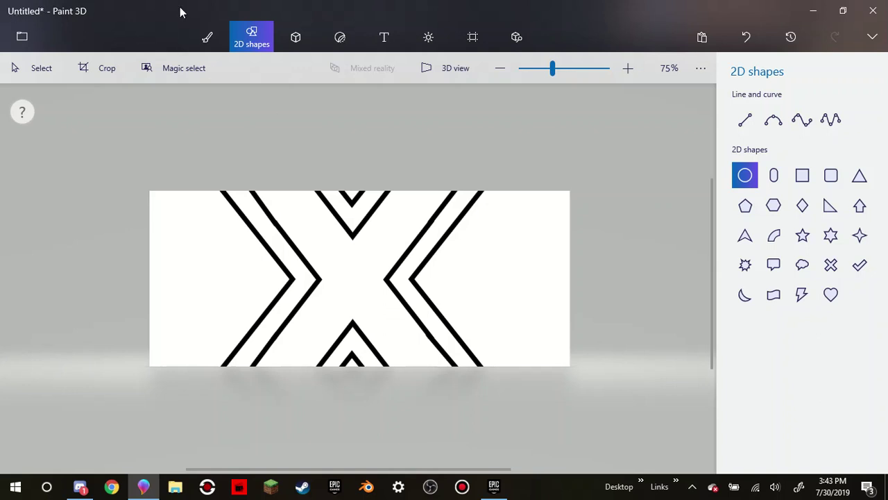
left_click(210, 41)
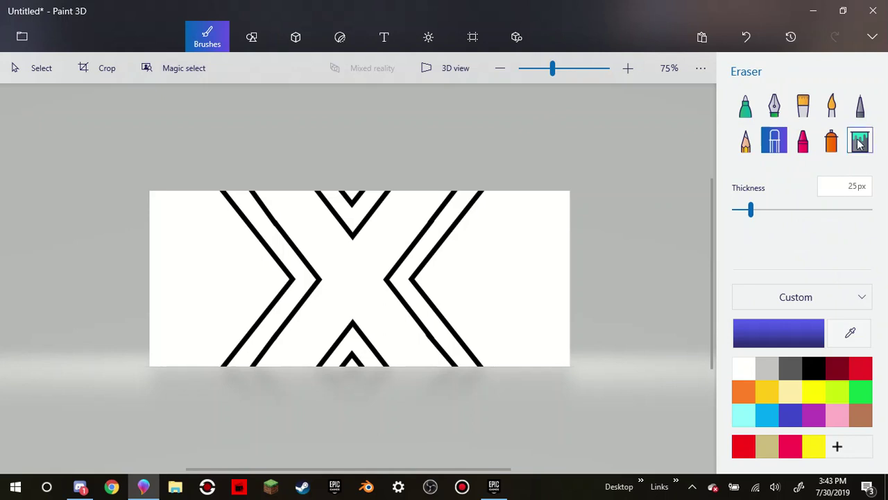
left_click(832, 140)
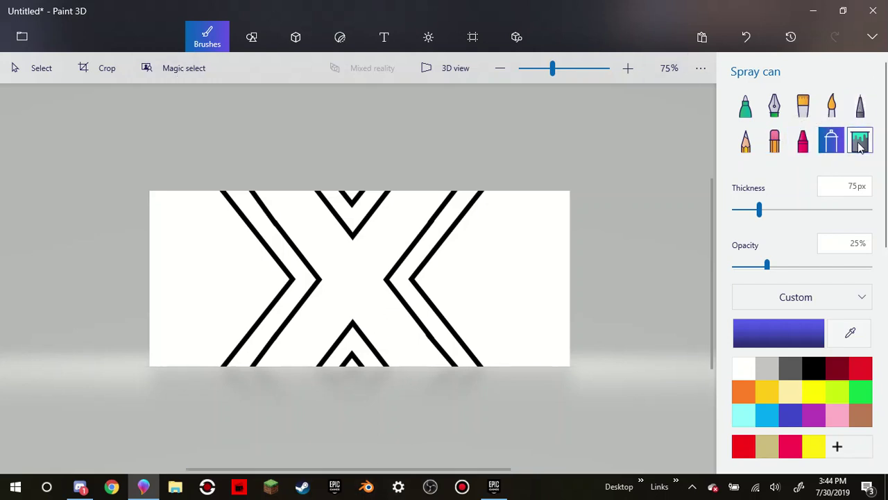
Draw an unfilled black circle with a 10 px outline and place it beside the right side of the X
left_click(253, 38)
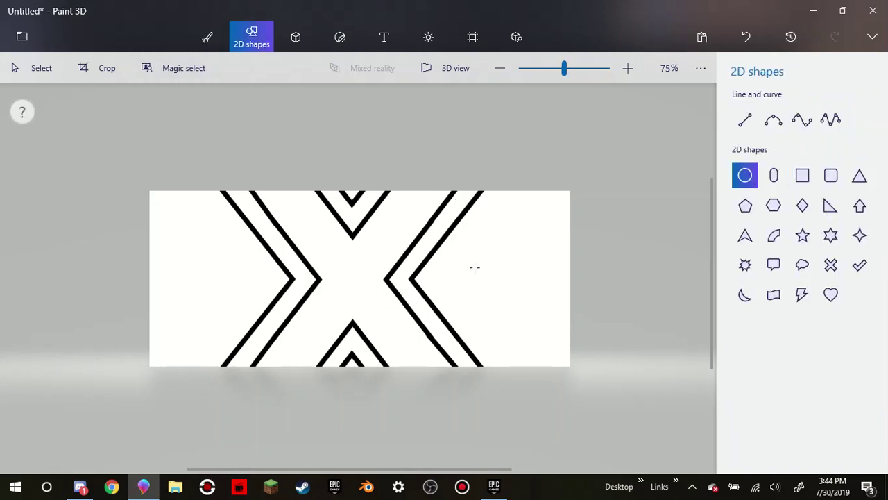
scroll(475, 267, "up", 5)
left_click_drag(478, 214, 721, 450)
mouse_move(621, 351)
left_mouse_down()
mouse_move(490, 305)
mouse_move(517, 315)
left_mouse_up()
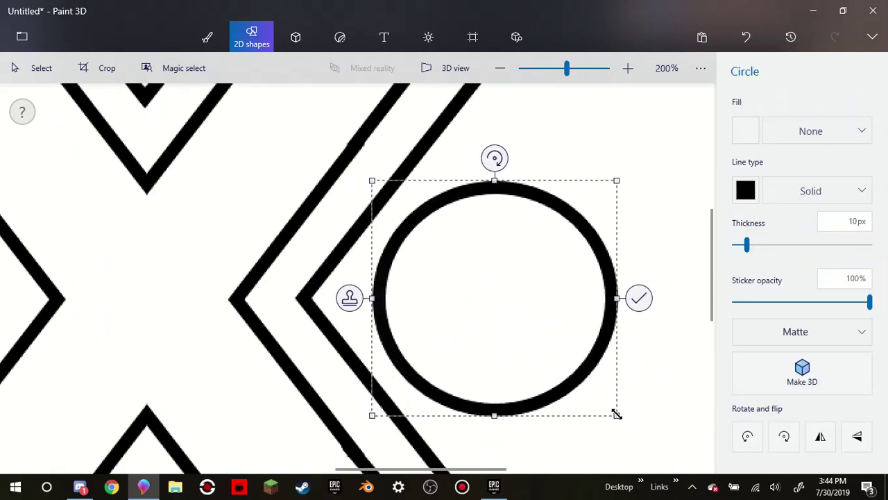
Enlarge the circle to an even round shape, centre it vertically beside the X's right-hand vertex, and commit it
left_click_drag(613, 413, 615, 418)
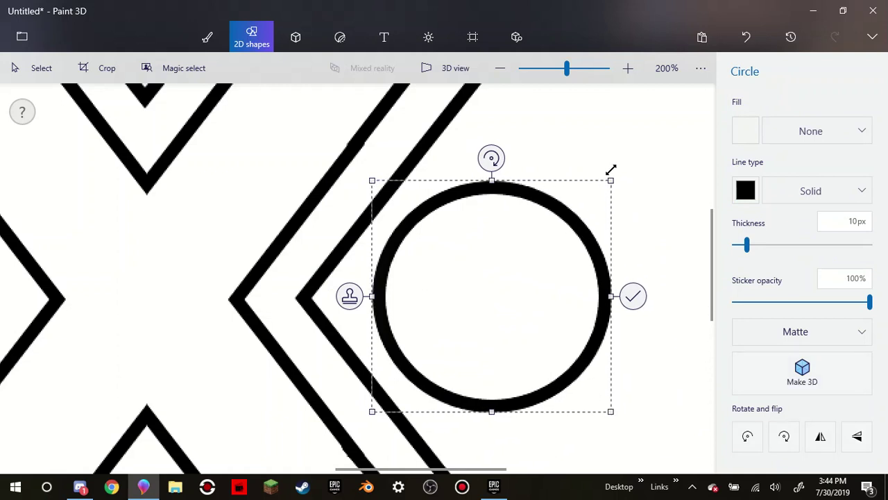
left_click_drag(611, 180, 650, 167)
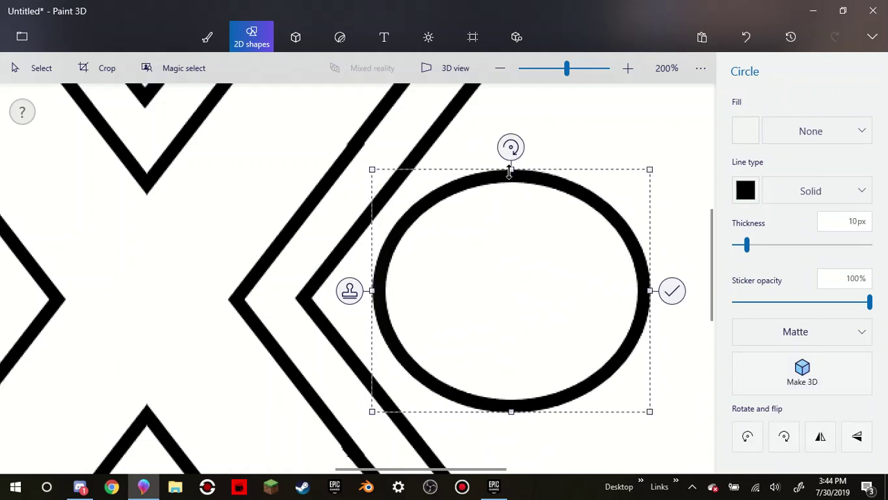
left_click_drag(511, 169, 514, 154)
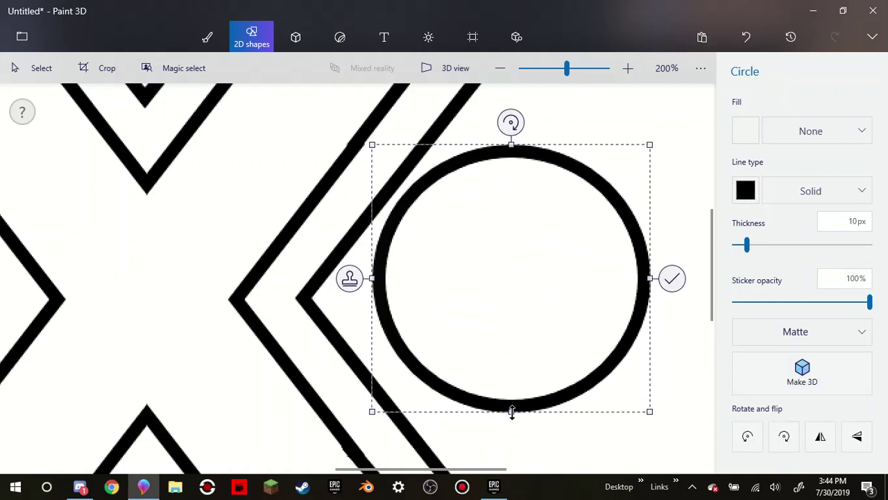
left_click_drag(511, 411, 510, 422)
mouse_move(521, 259)
left_mouse_down()
mouse_move(521, 283)
mouse_move(526, 273)
left_mouse_up()
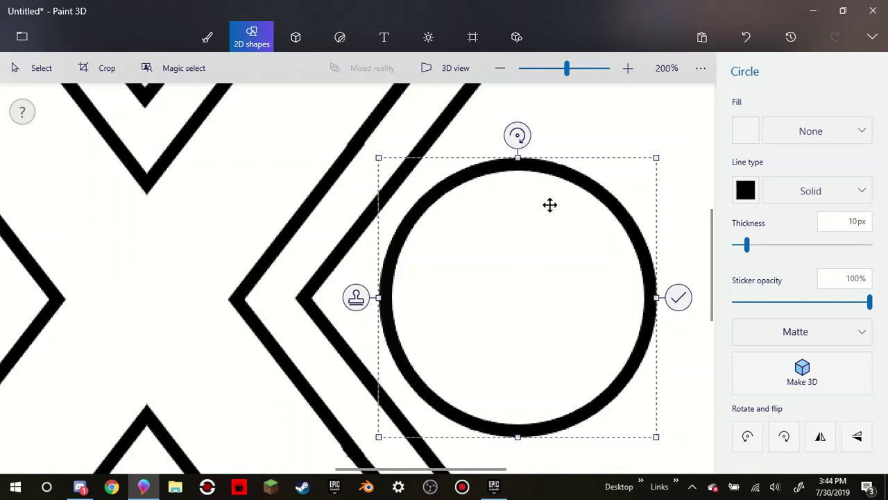
scroll(549, 204, "down", 3)
scroll(551, 268, "up", 1)
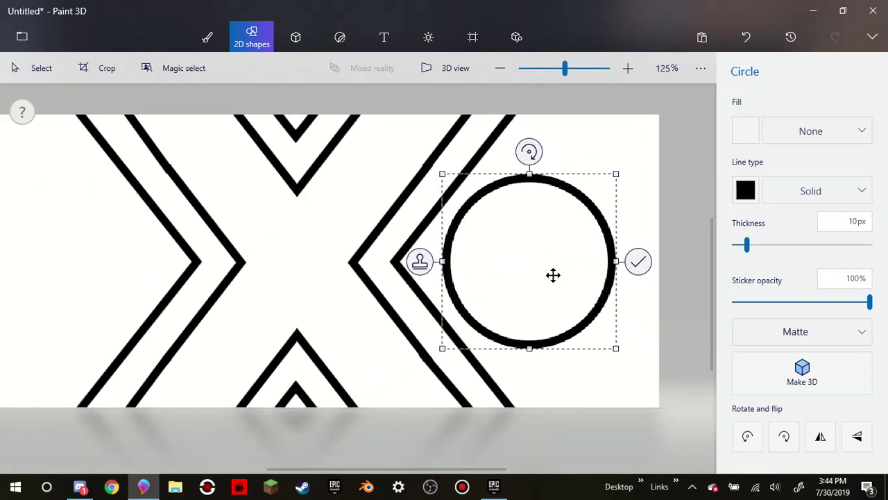
scroll(553, 275, "up", 1)
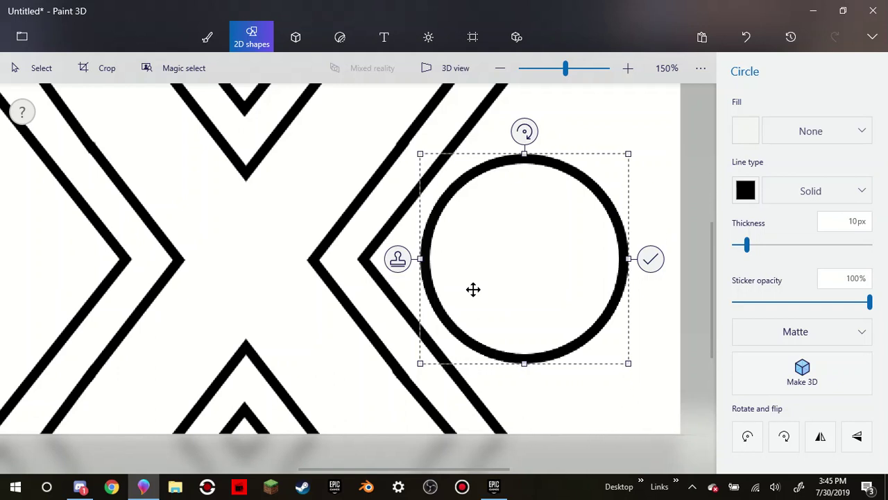
left_click(386, 152)
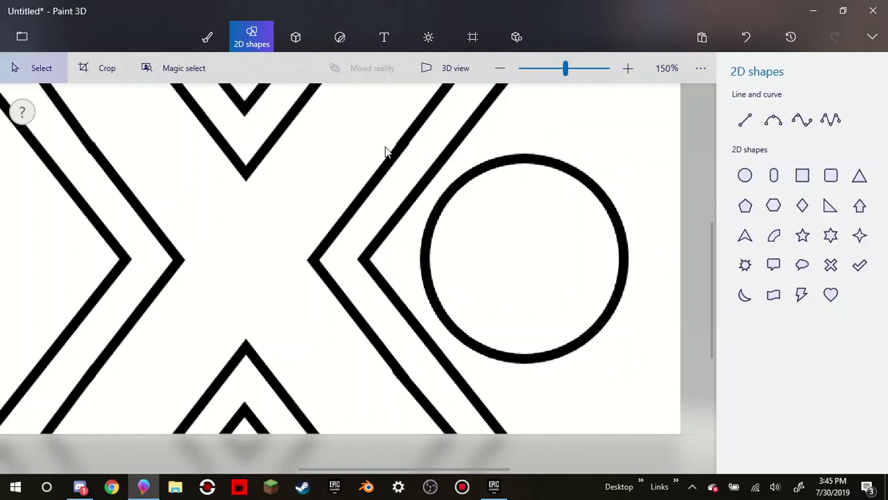
Draw an unfilled black 10 px triangle, rotate its tip toward the circle's centre, and place it over the circle's upper right arc
left_click(859, 175)
scroll(610, 159, "up", 3)
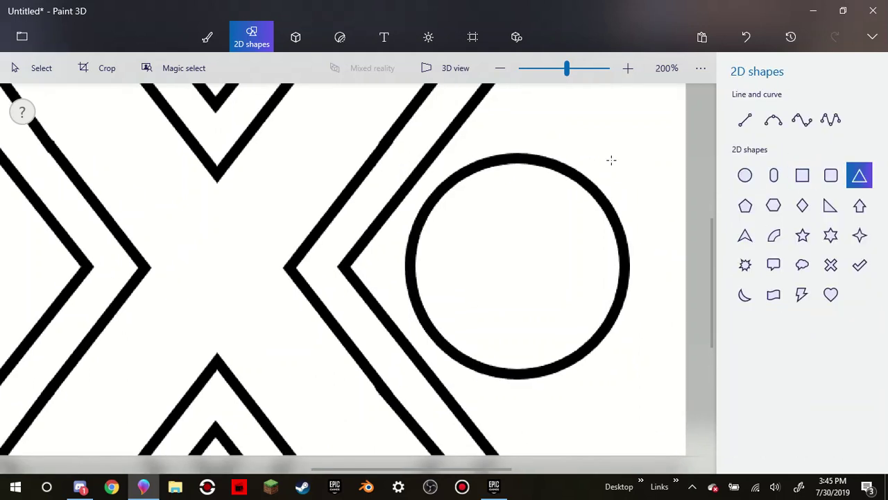
left_click_drag(554, 125, 743, 361)
left_click_drag(653, 97, 566, 406)
left_click_drag(660, 264, 571, 264)
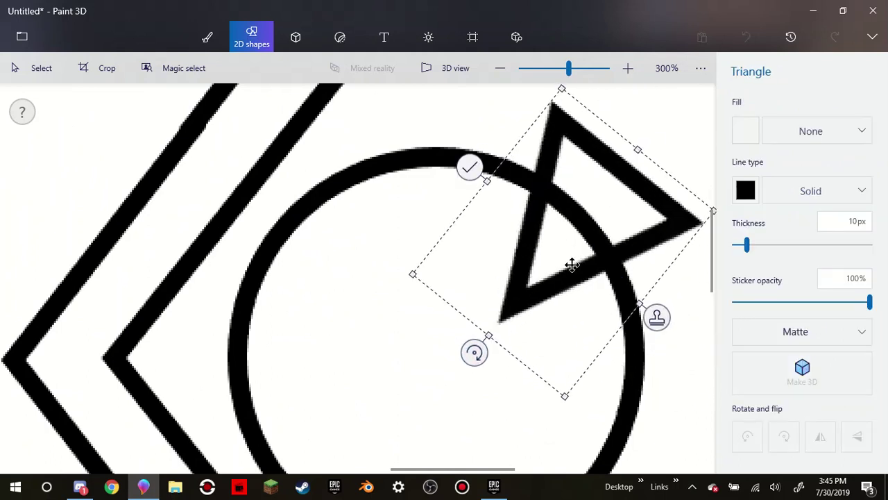
Lengthen the triangle, adjust its position so the tip reaches farther into the circle, and commit it
left_click_drag(647, 137, 677, 99)
left_click_drag(637, 186, 621, 226)
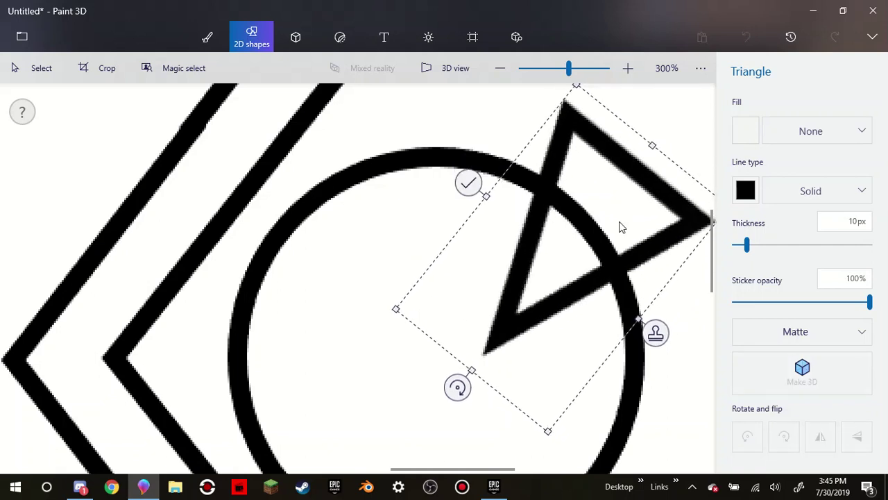
left_click(379, 187)
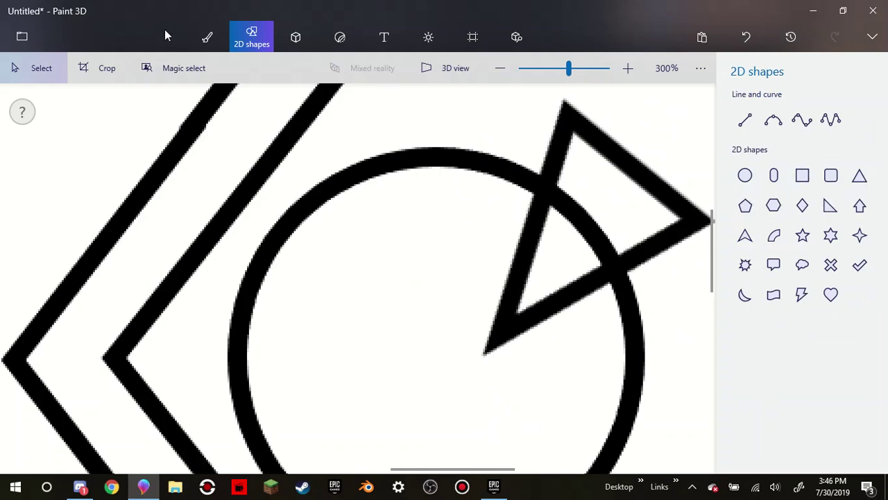
Erase the part of the circle's outline that runs through the inside of the triangle
left_click(201, 38)
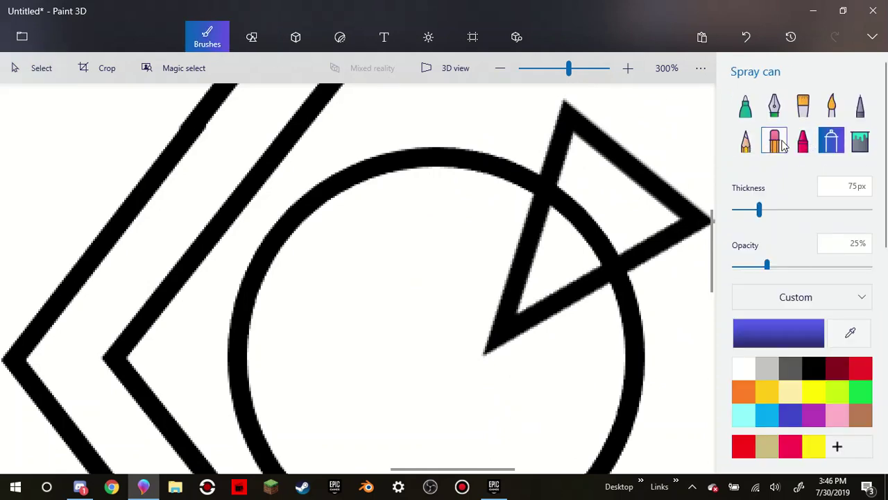
left_click(774, 140)
scroll(608, 208, "up", 3)
mouse_move(564, 242)
left_mouse_down()
mouse_move(556, 199)
mouse_move(574, 195)
mouse_move(594, 272)
left_mouse_up()
Fill the inside of the triangle with dark grey
left_click(860, 141)
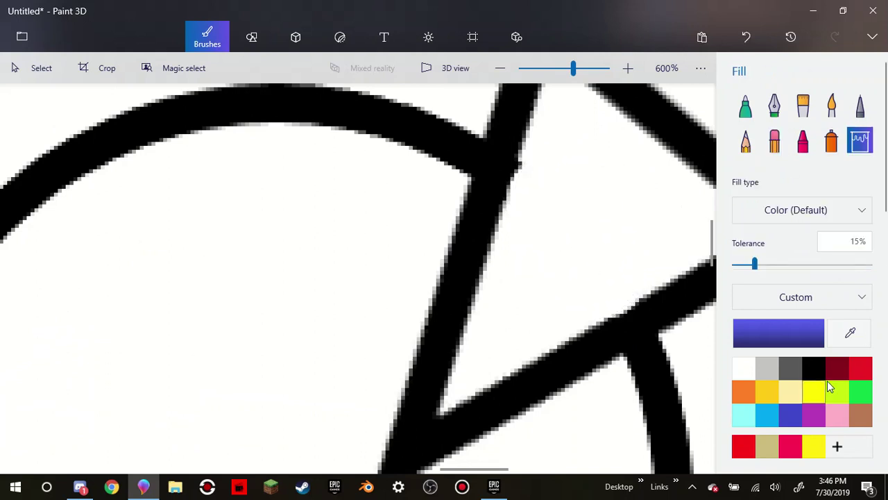
left_click(581, 188)
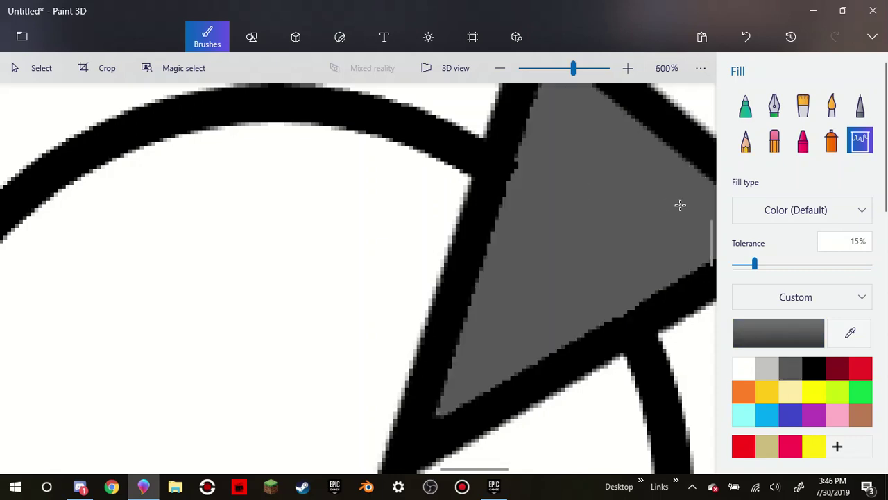
scroll(549, 248, "down", 6)
scroll(504, 297, "up", 4)
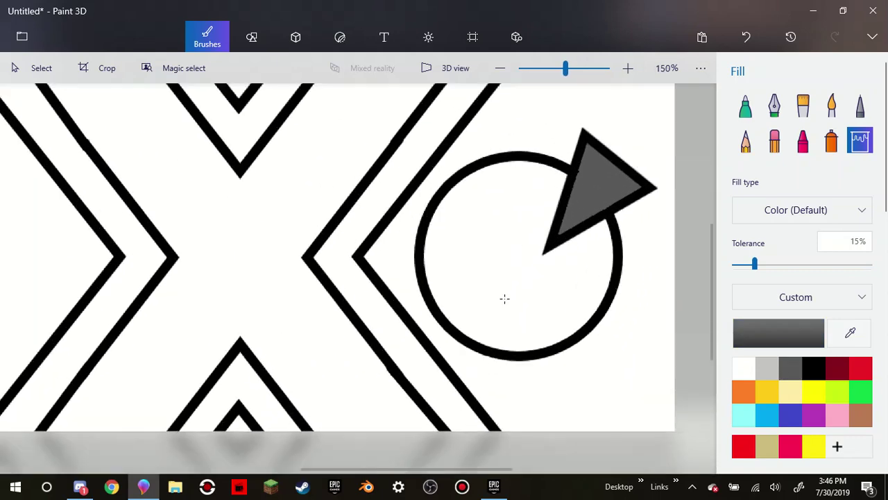
scroll(416, 208, "down", 3)
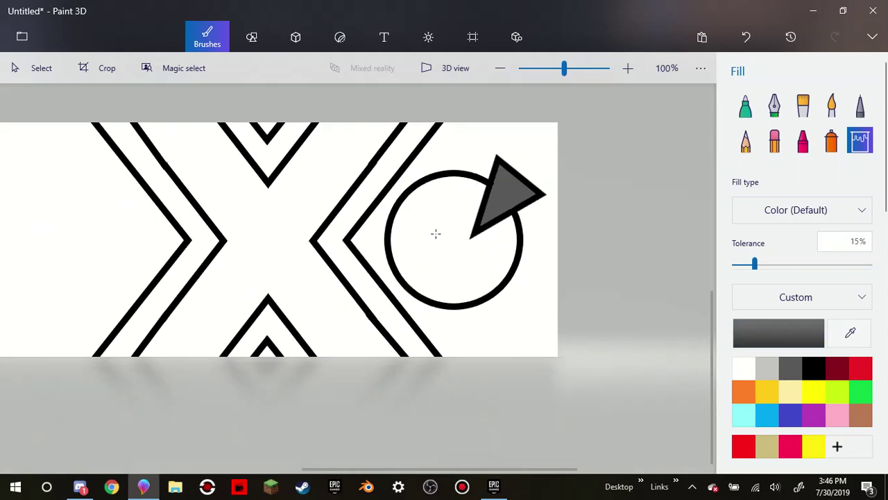
scroll(460, 180, "up", 3)
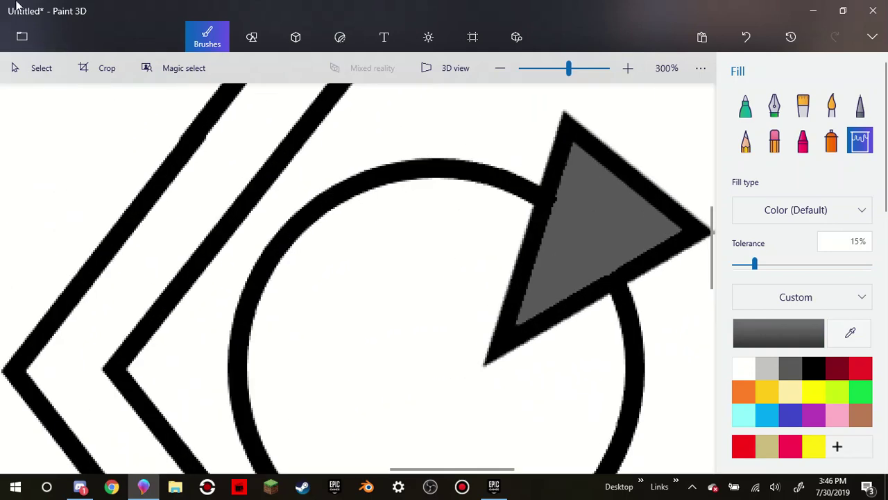
left_click(21, 68)
scroll(426, 274, "down", 2)
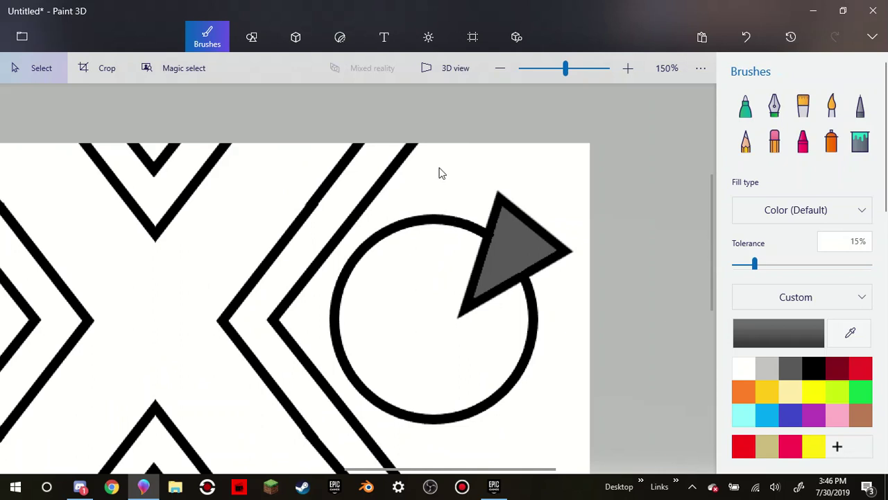
mouse_move(438, 171)
left_mouse_down()
mouse_move(597, 307)
mouse_move(605, 298)
left_mouse_up()
left_click(684, 112)
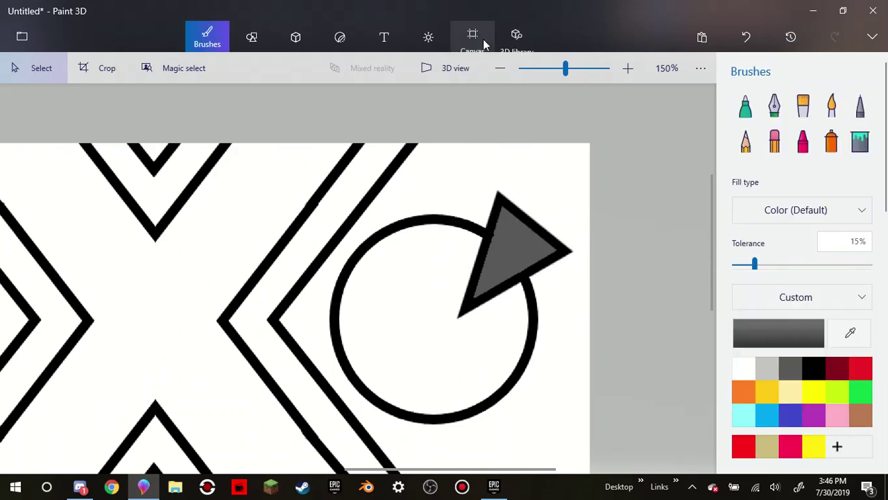
Make the canvas background transparent
left_click(479, 40)
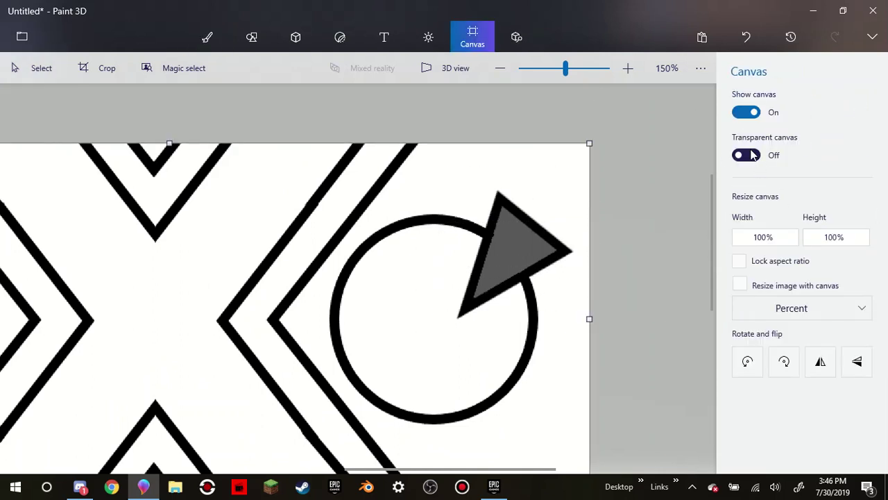
left_click(749, 154)
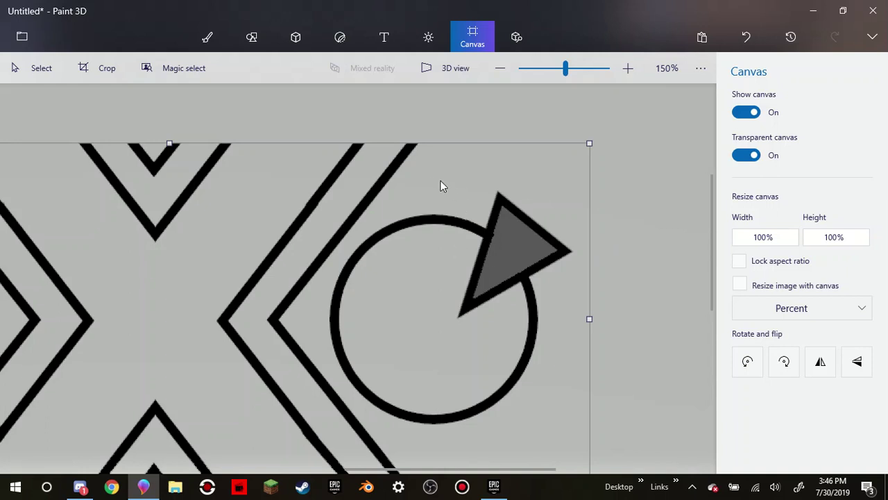
Duplicate the 161 x 177 px area around the grey triangle, flip the copy horizontally, and move it onto the circle's upper left arc
left_click_drag(433, 179, 609, 351)
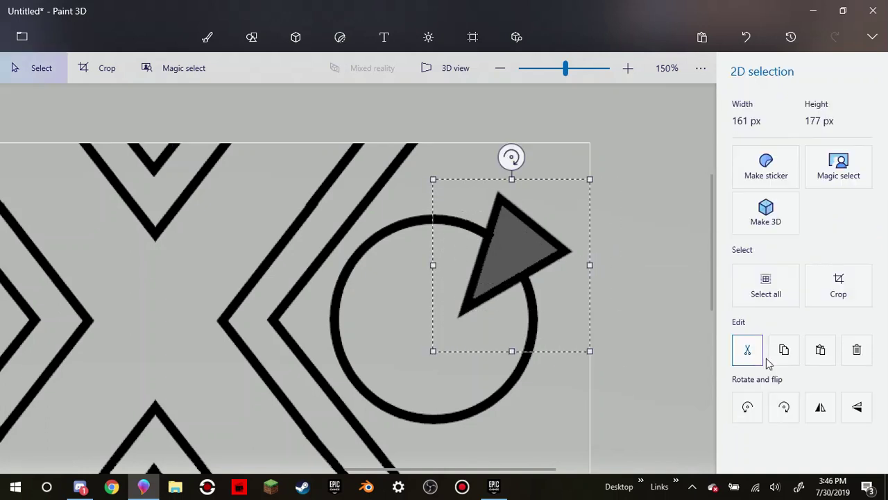
left_click(820, 350)
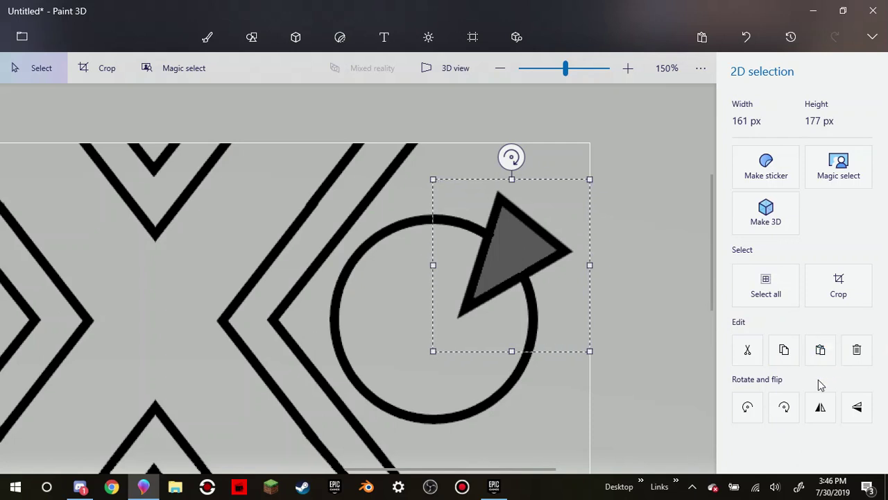
left_click(824, 411)
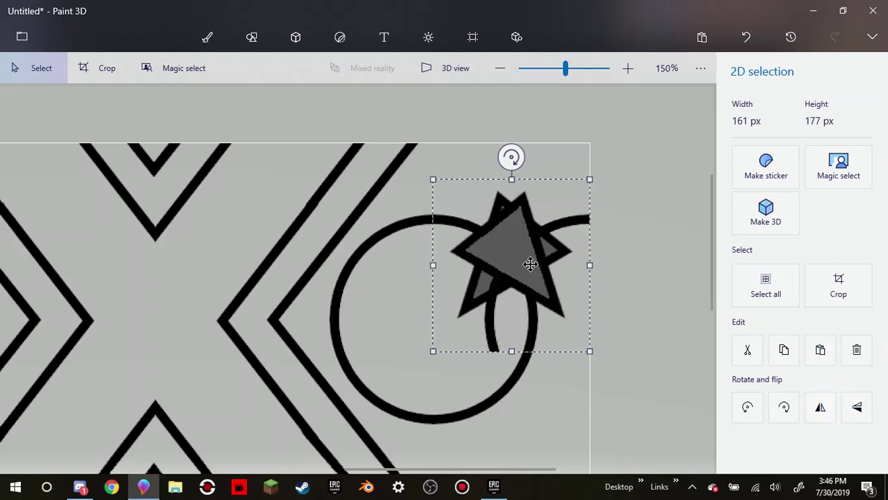
left_click_drag(529, 259, 373, 263)
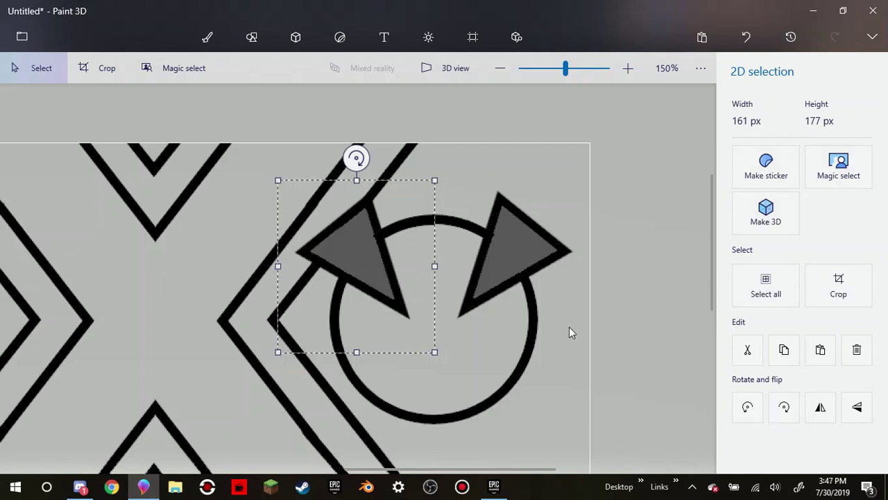
Draw a small unfilled circle with a 10 px solid black outline inside the large circle, centred just below the triangles' inner tips
key("c")
left_click(253, 38)
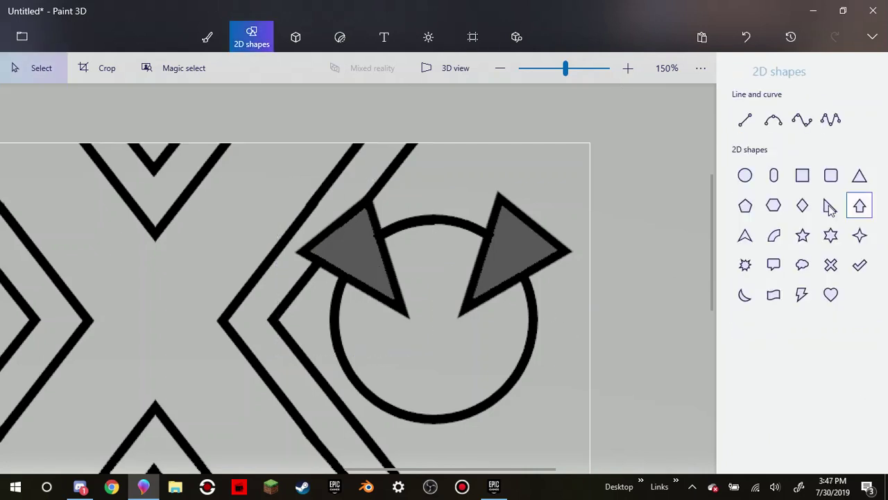
left_click(745, 175)
scroll(476, 361, "up", 5)
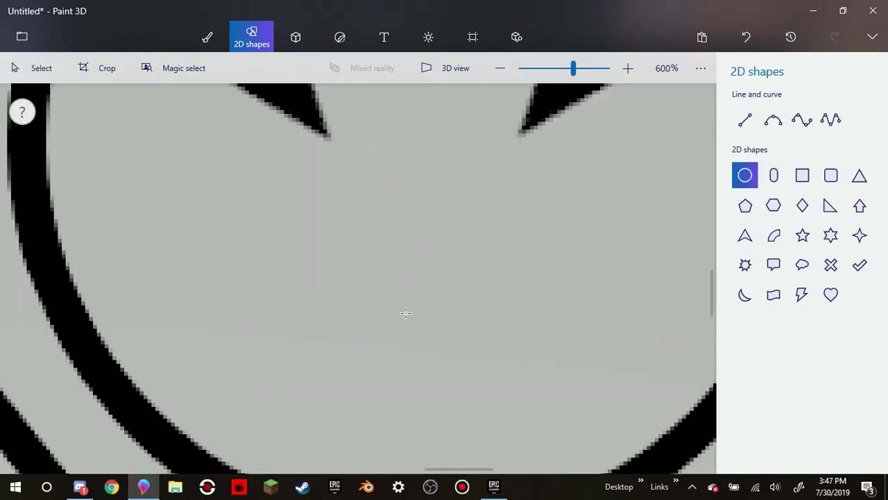
left_click_drag(331, 186, 567, 423)
left_click_drag(478, 347, 452, 280)
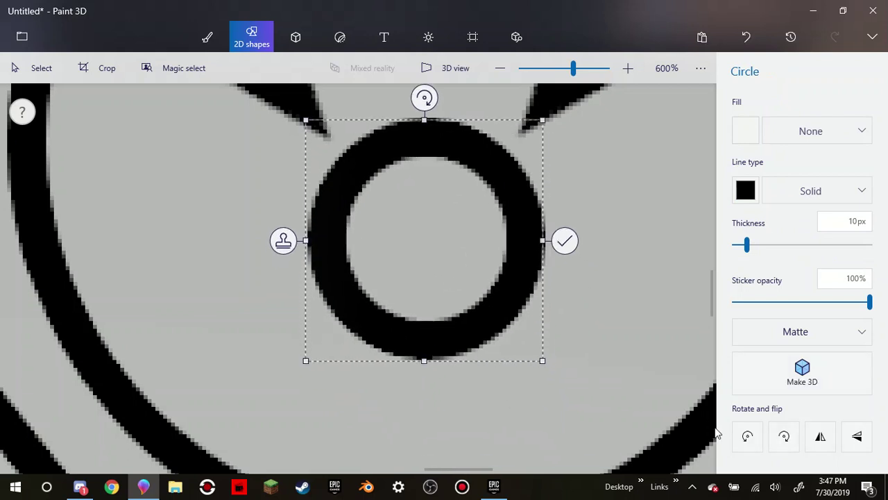
left_click(606, 325)
Fill the large circle's interior around the small circle with white
left_click(206, 38)
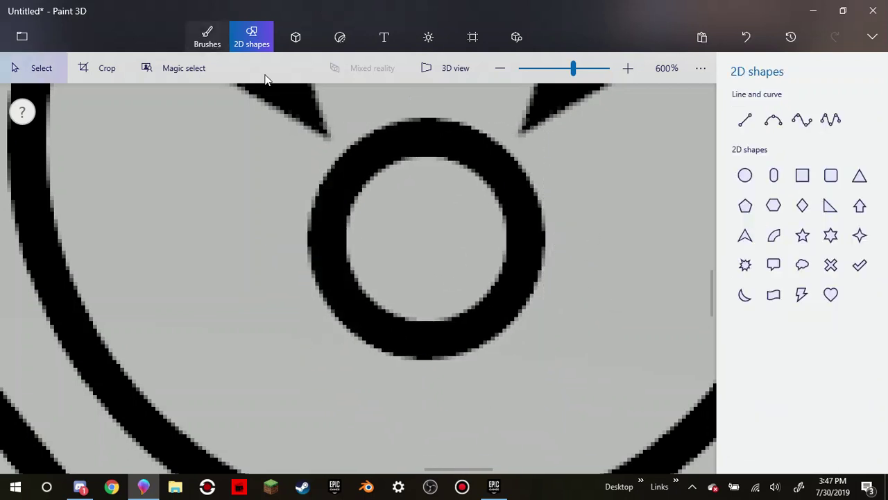
left_click(748, 373)
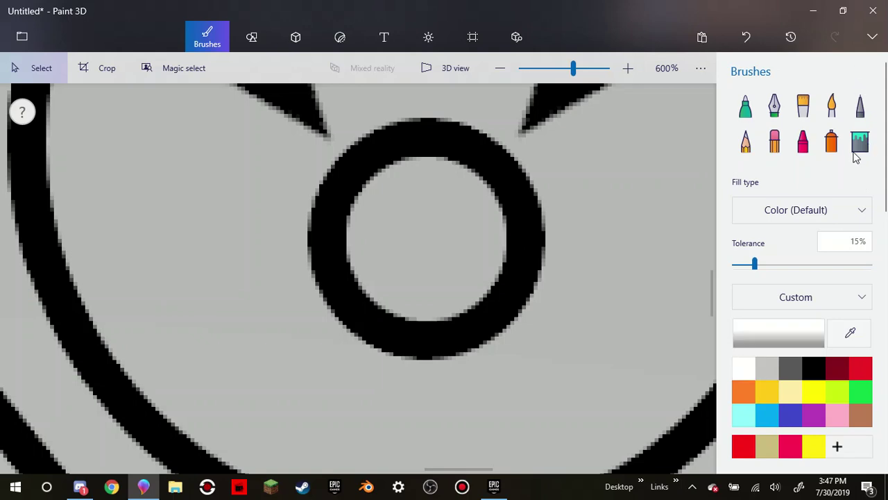
left_click(860, 141)
left_click(626, 248)
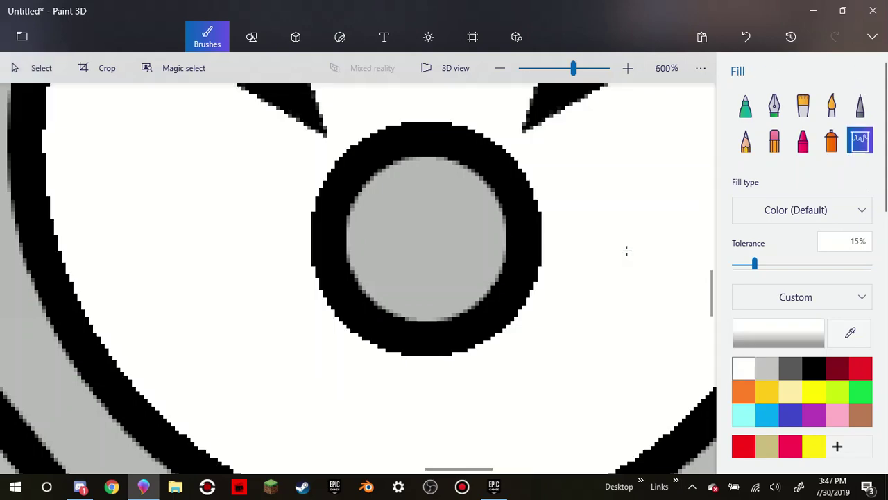
Draw an upward-bowed 10 px black 3-point curve between the two triangles, inside the upper part of the large circle
scroll(627, 250, "down", 5)
scroll(583, 241, "up", 2)
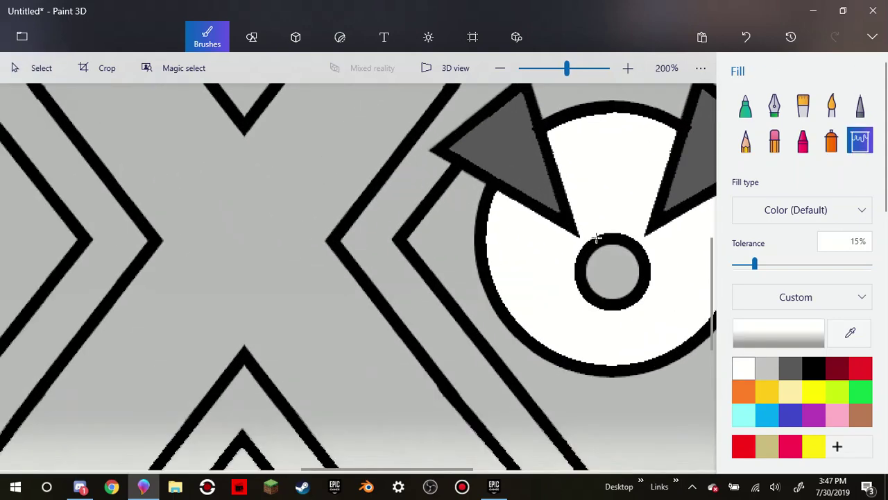
left_click(252, 36)
left_click(776, 128)
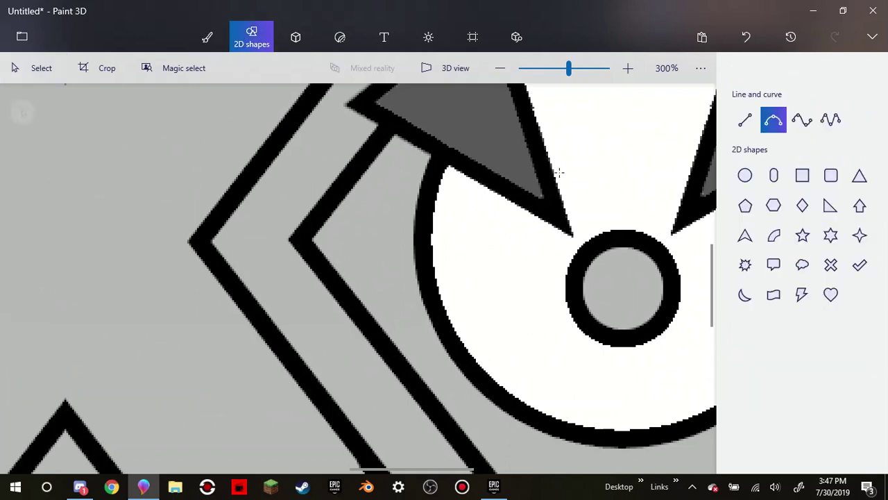
scroll(562, 167, "down", 2)
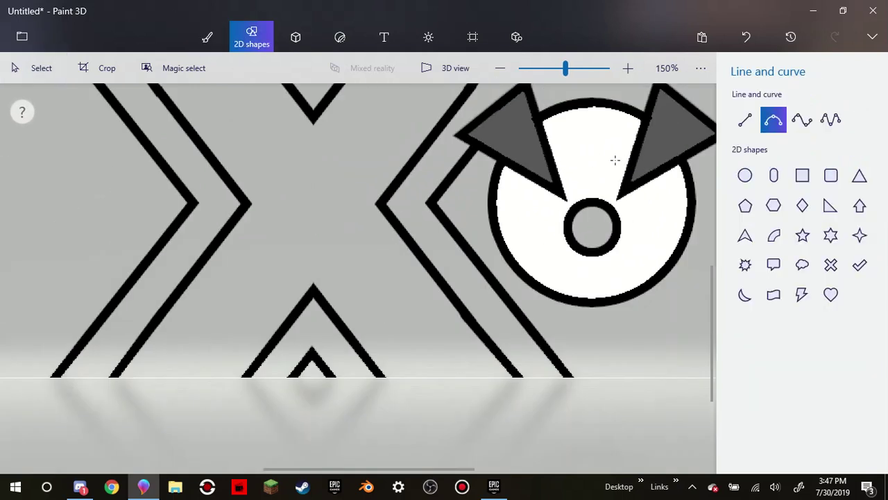
mouse_move(629, 161)
left_mouse_down()
mouse_move(549, 159)
mouse_move(589, 149)
left_mouse_up()
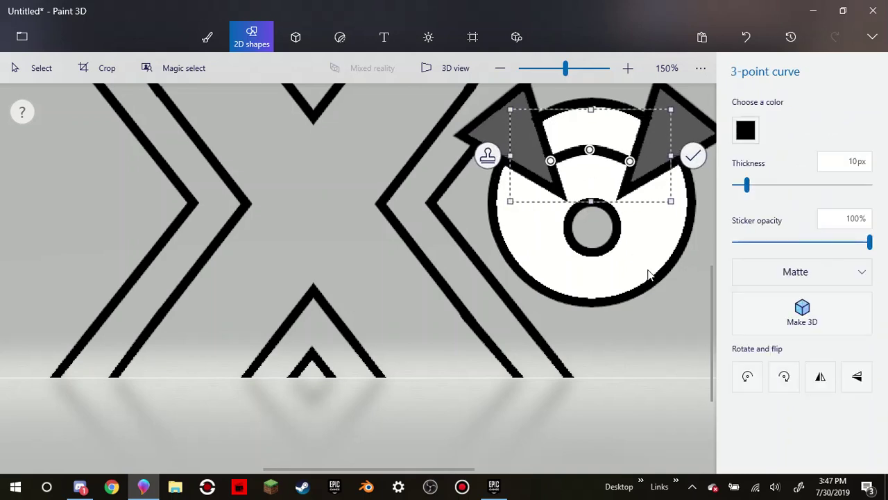
left_click(649, 274)
Draw two mirrored black 3-point curves running from the outer edges of the triangles down to the large circle's sides
left_click(774, 119)
scroll(649, 174, "up", 1)
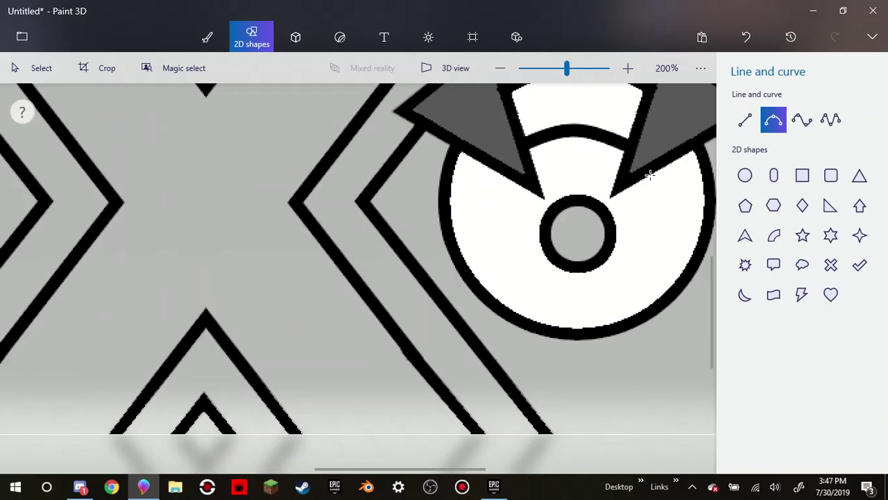
left_click_drag(651, 170, 701, 241)
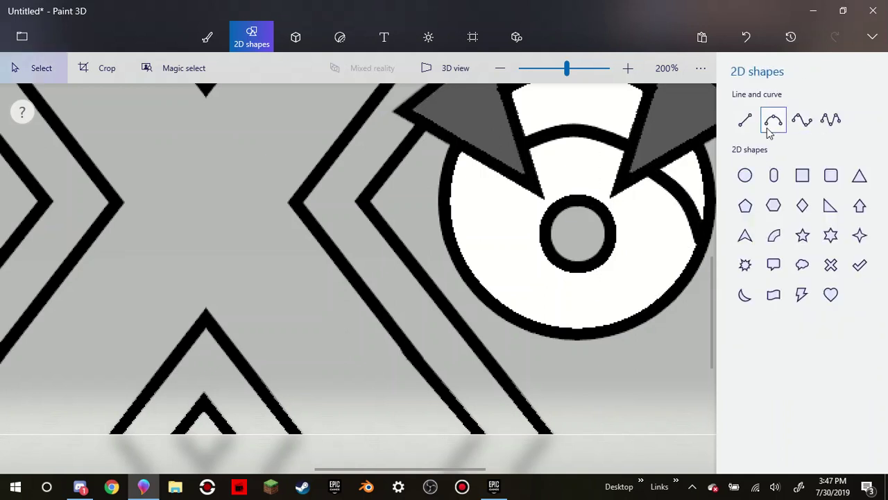
left_click(773, 121)
left_click_drag(451, 237, 499, 171)
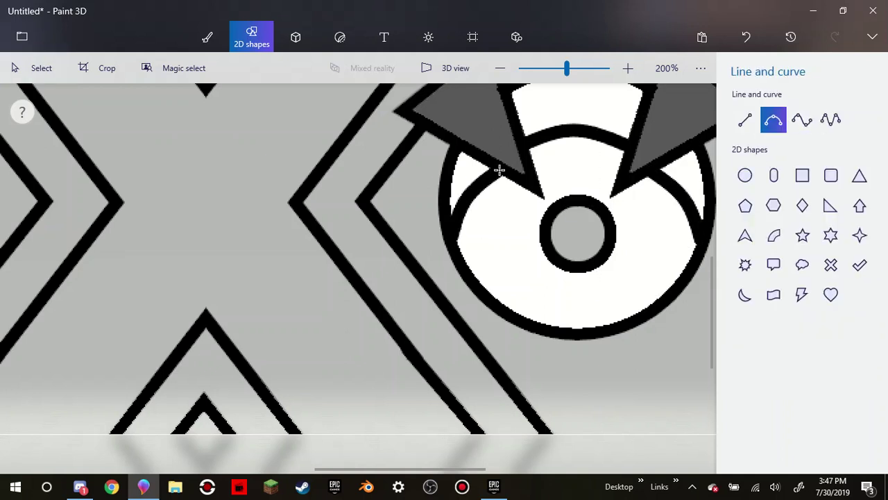
left_click_drag(476, 203, 467, 198)
left_click(619, 273)
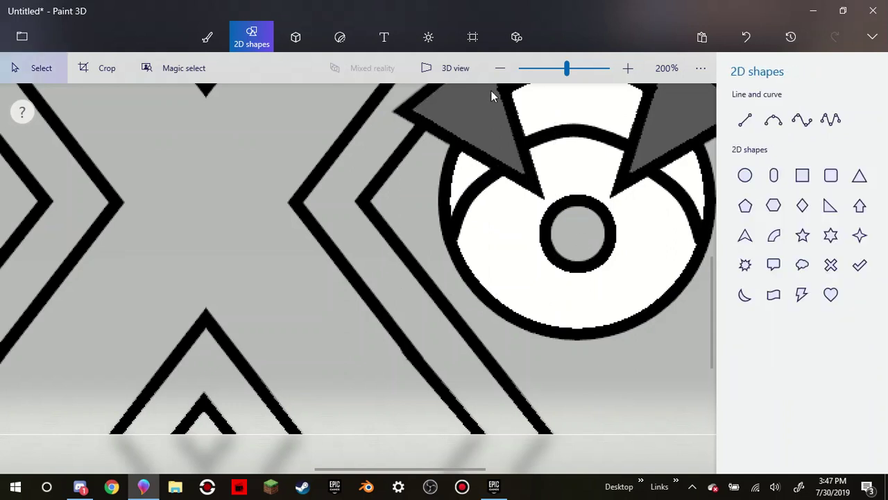
Mix a custom medium grey and fill the three eyelid areas between the curves and the large circle's outline
left_click(207, 38)
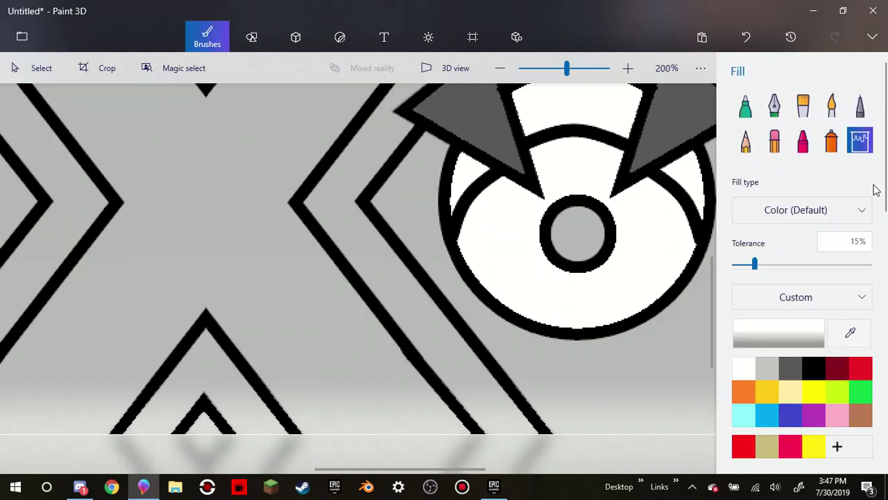
left_click(781, 370)
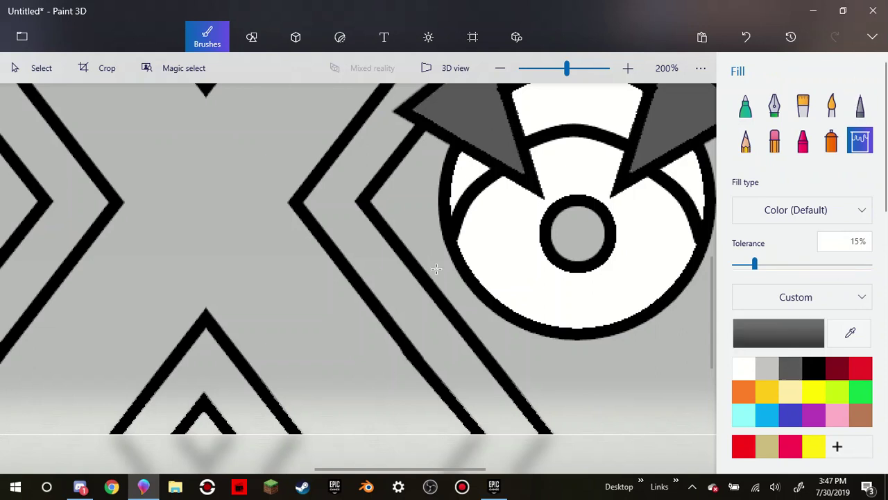
left_click_drag(314, 244, 310, 220)
left_click(402, 384)
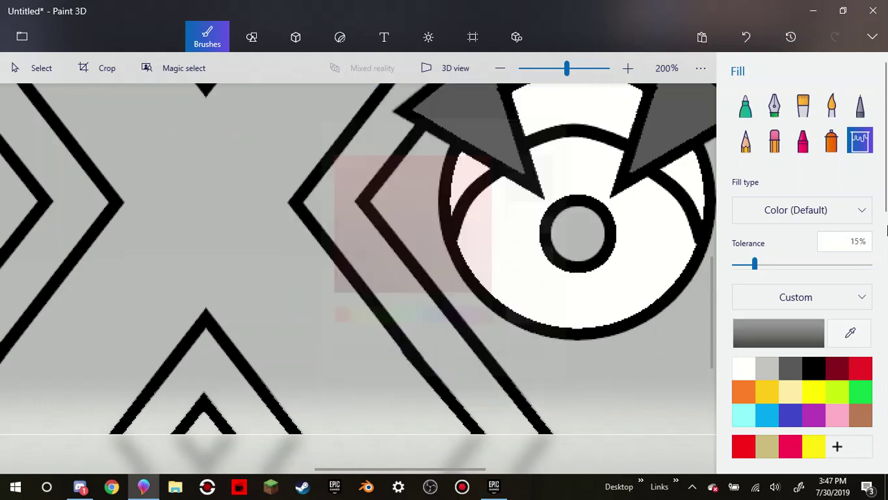
left_click(610, 119)
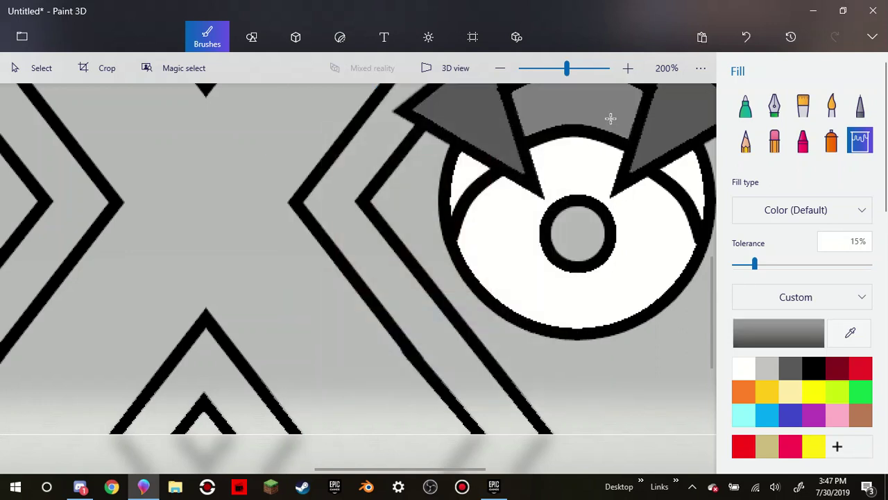
left_click(698, 179)
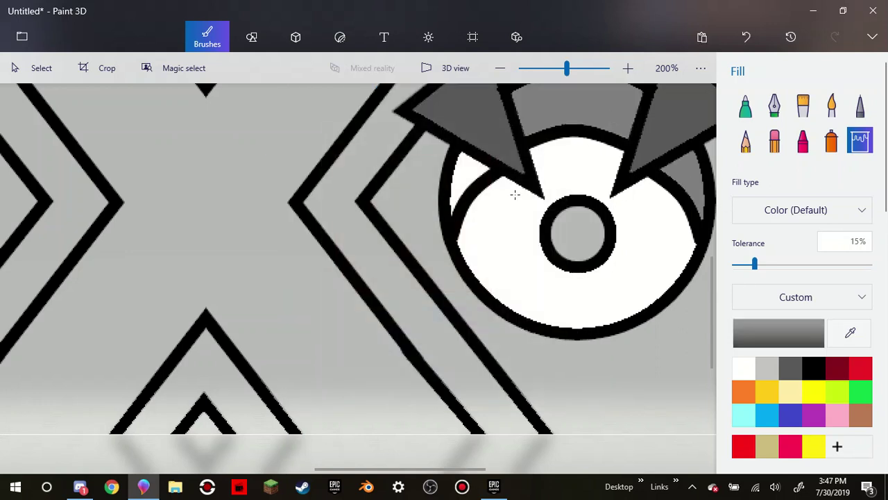
left_click(460, 178)
Fill the inside of the small circle with red
scroll(586, 213, "down", 3)
left_click(867, 366)
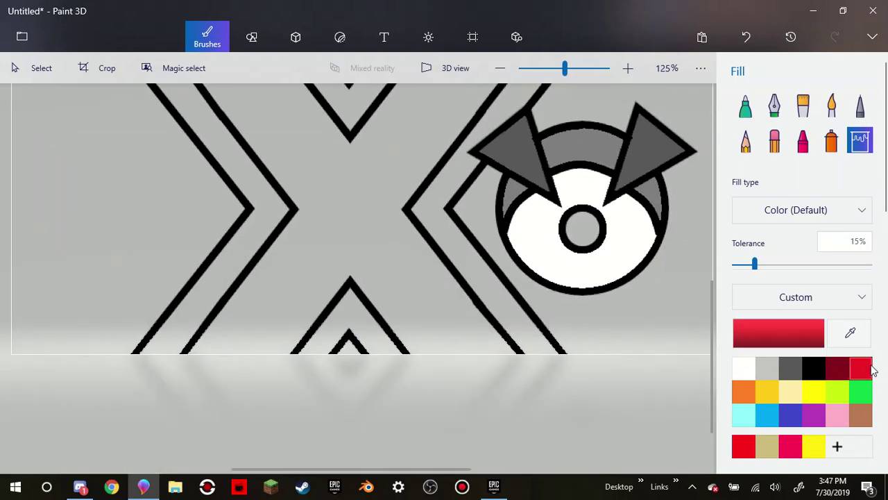
left_click(580, 238)
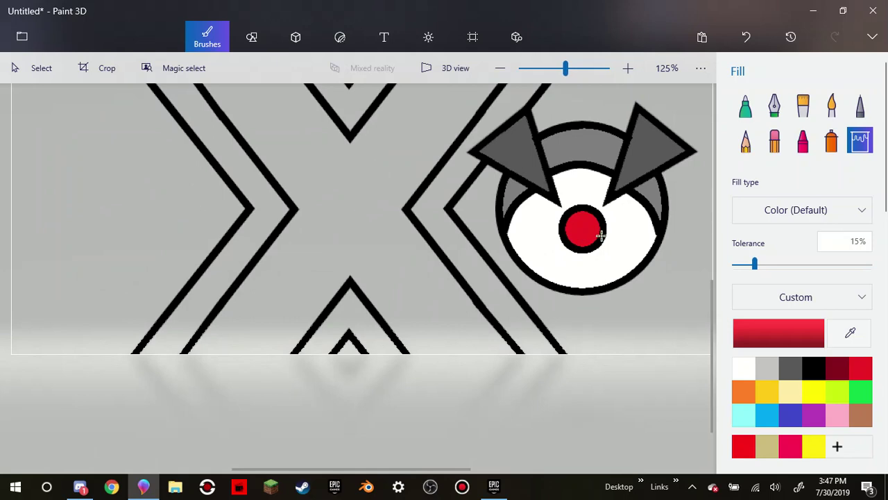
Paint a narrow vertical black slit pupil in the red iris using the Pixel pen at 5 px
scroll(590, 230, "up", 5)
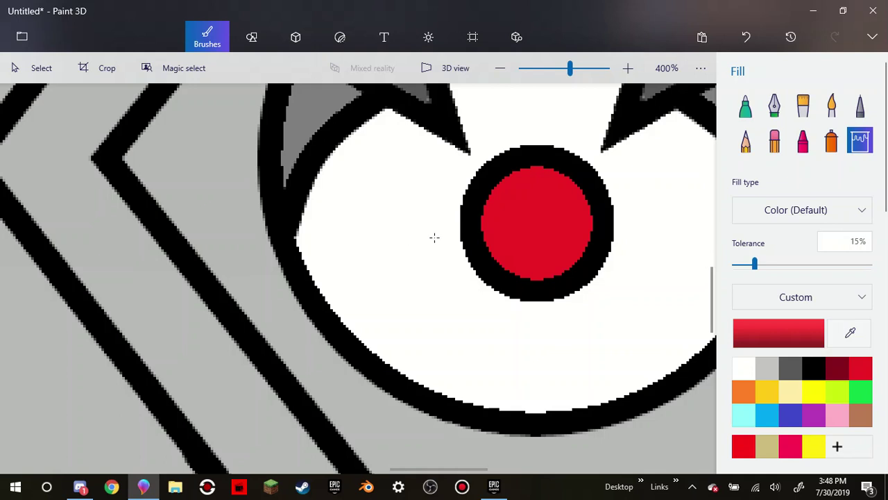
scroll(435, 237, "down", 3)
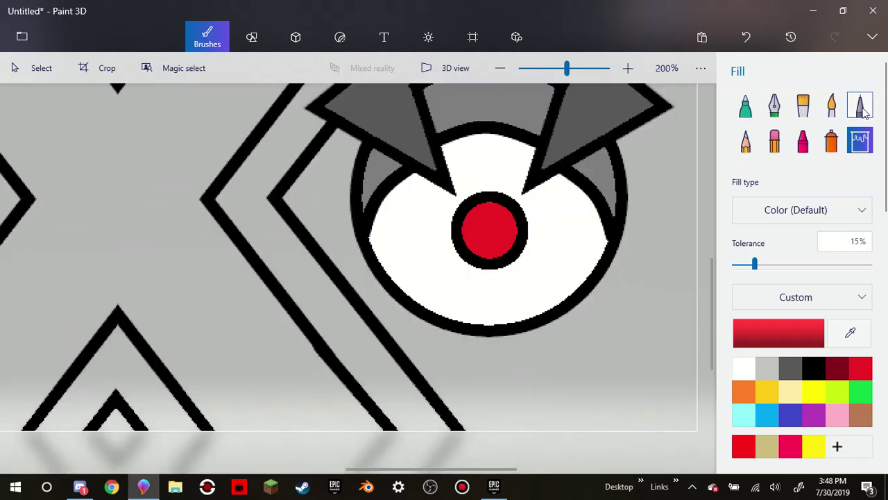
left_click(860, 106)
left_click(813, 367)
scroll(521, 224, "up", 5)
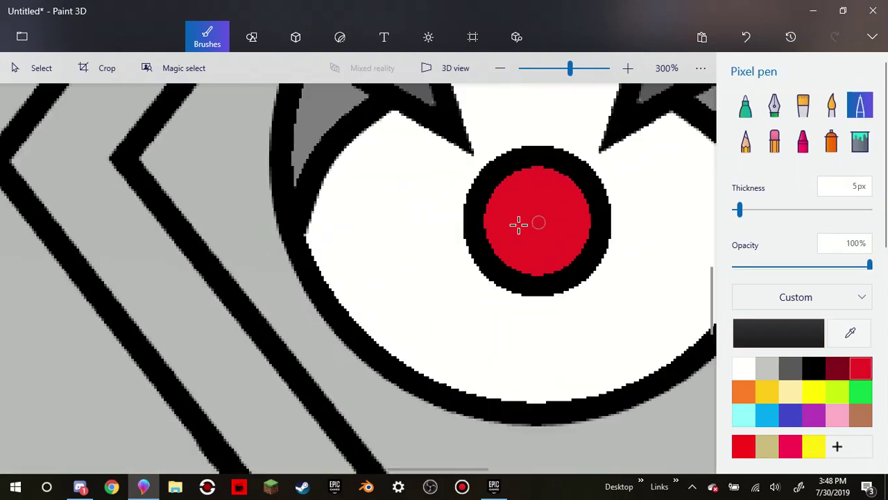
left_click(558, 155)
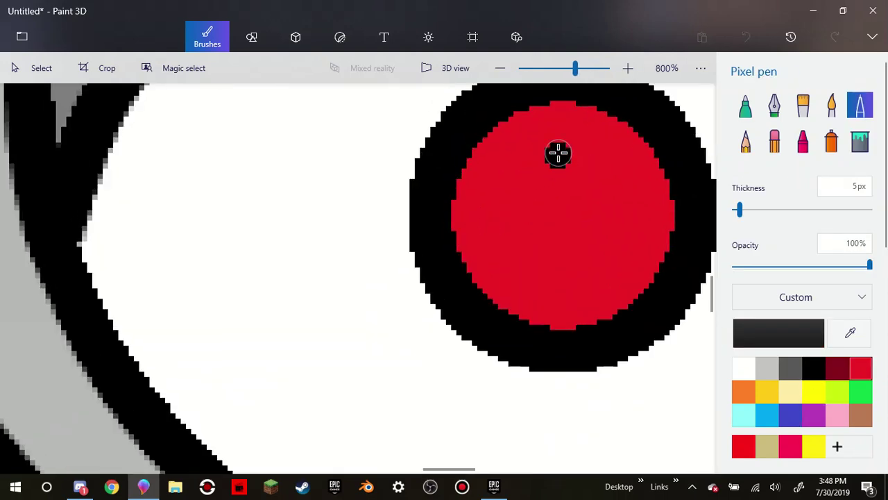
mouse_move(558, 155)
left_mouse_down()
mouse_move(559, 243)
mouse_move(566, 175)
mouse_move(549, 168)
mouse_move(545, 221)
mouse_move(562, 240)
mouse_move(575, 204)
mouse_move(567, 222)
left_mouse_up()
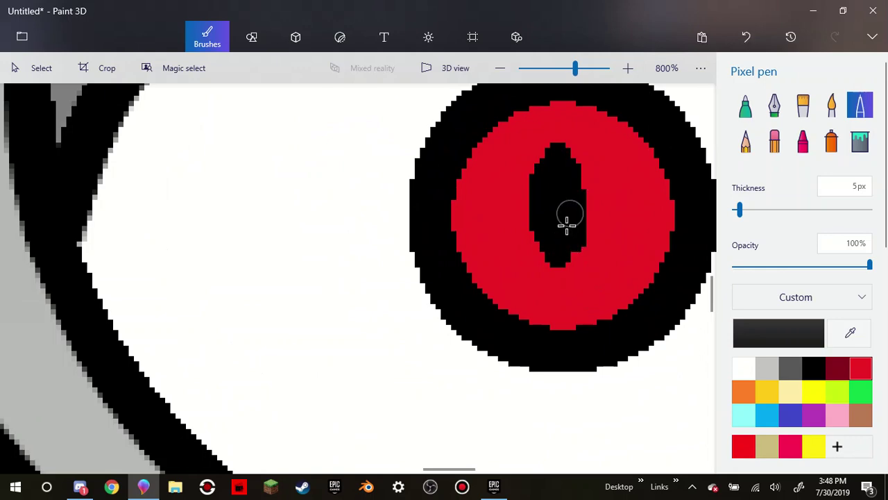
Draw an unfilled heart with a 10 px black outline in the empty area on the X's other side, opposite the eye
scroll(569, 236, "down", 2)
scroll(576, 326, "down", 3)
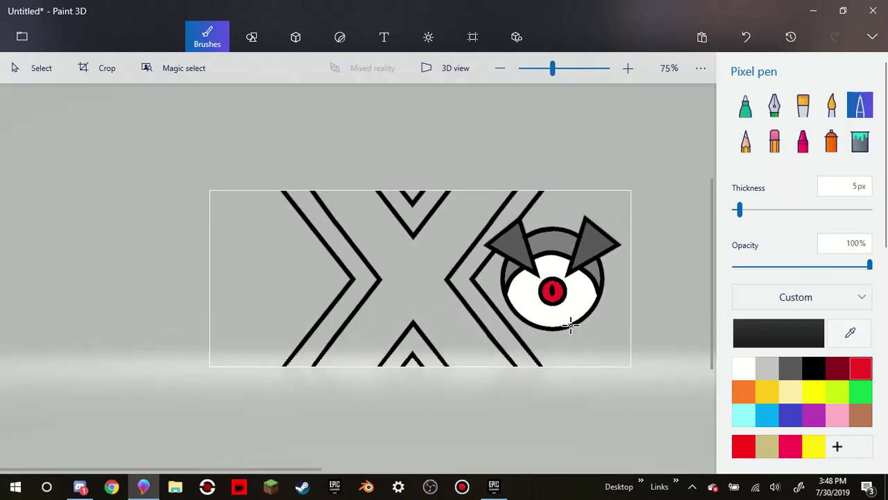
scroll(590, 292, "up", 1)
scroll(605, 253, "up", 2)
scroll(517, 247, "down", 2)
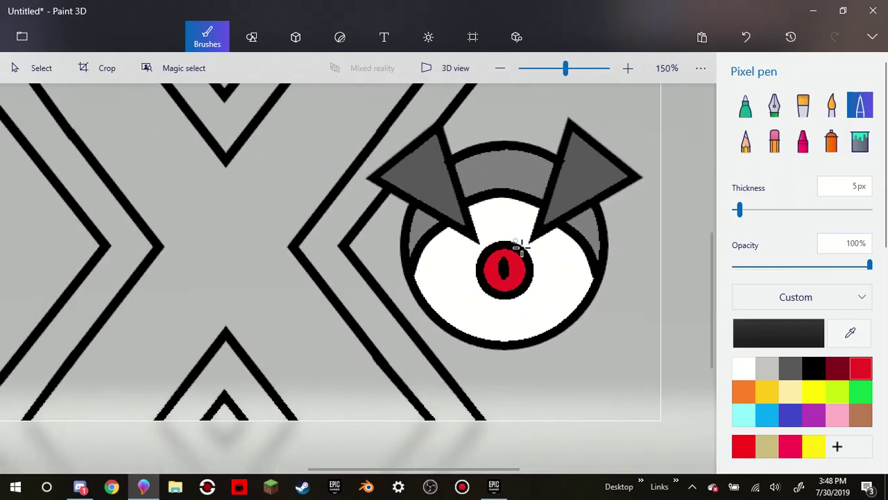
scroll(557, 272, "down", 1)
scroll(396, 291, "up", 2)
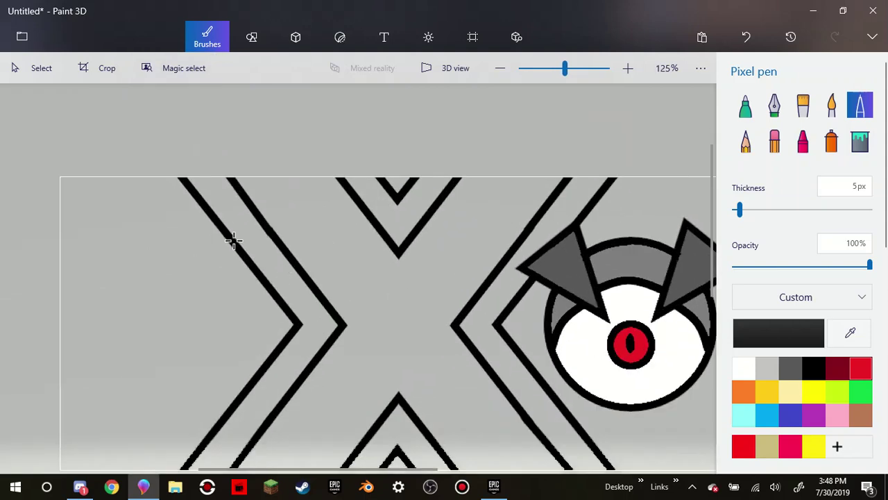
left_click(249, 36)
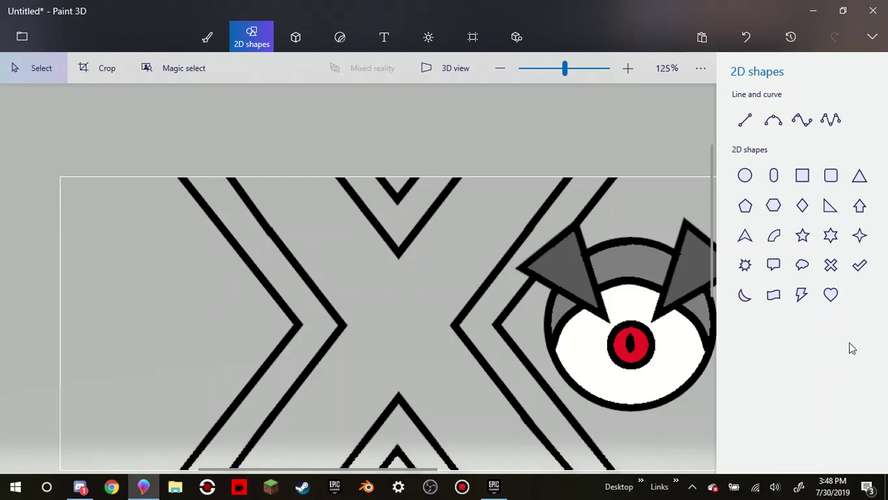
left_click(830, 295)
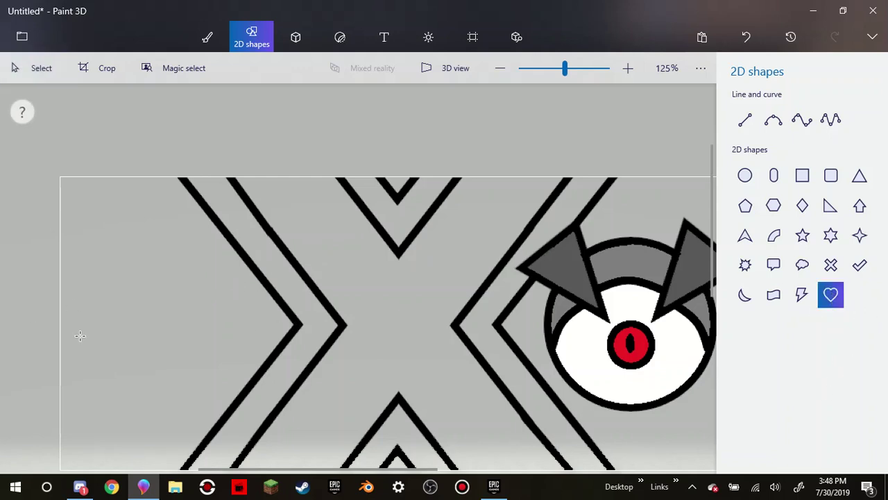
scroll(79, 335, "down", 2)
scroll(128, 306, "up", 2)
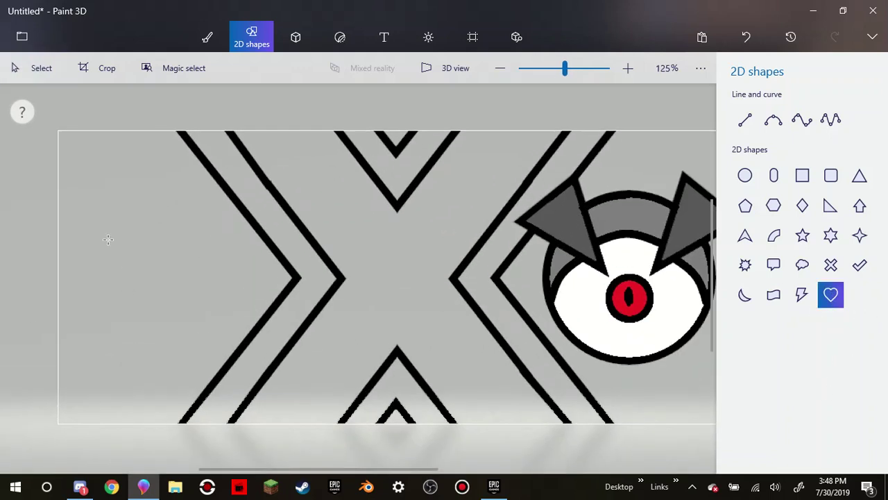
left_click_drag(99, 230, 257, 387)
mouse_move(183, 262)
left_mouse_down()
mouse_move(163, 266)
mouse_move(170, 260)
left_mouse_up()
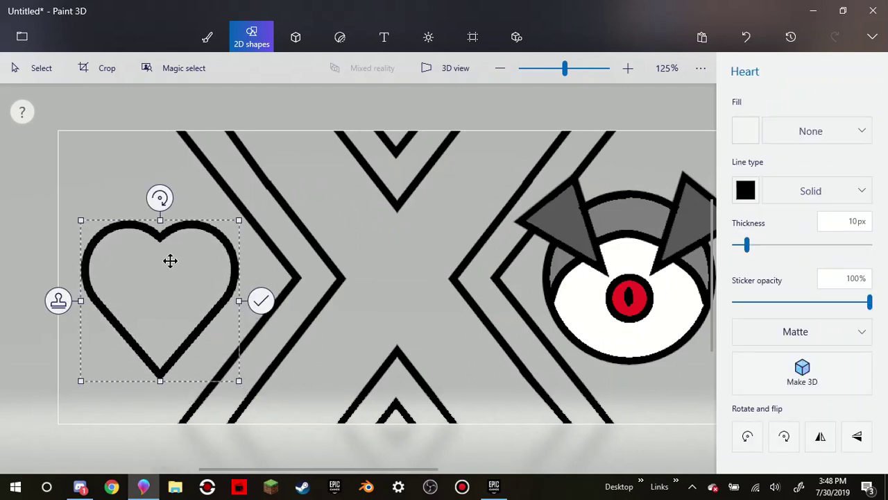
left_click(281, 222)
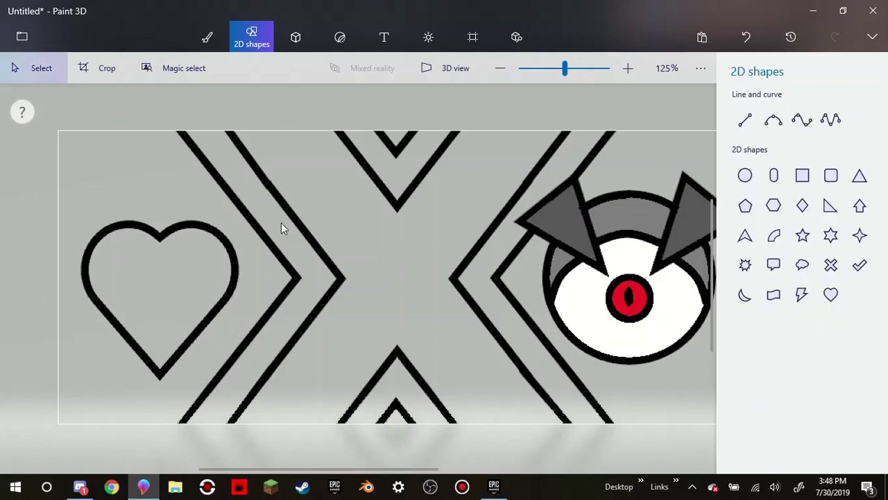
Erase the notch between the heart's two lobes using the Eraser at 25 px
left_click(208, 36)
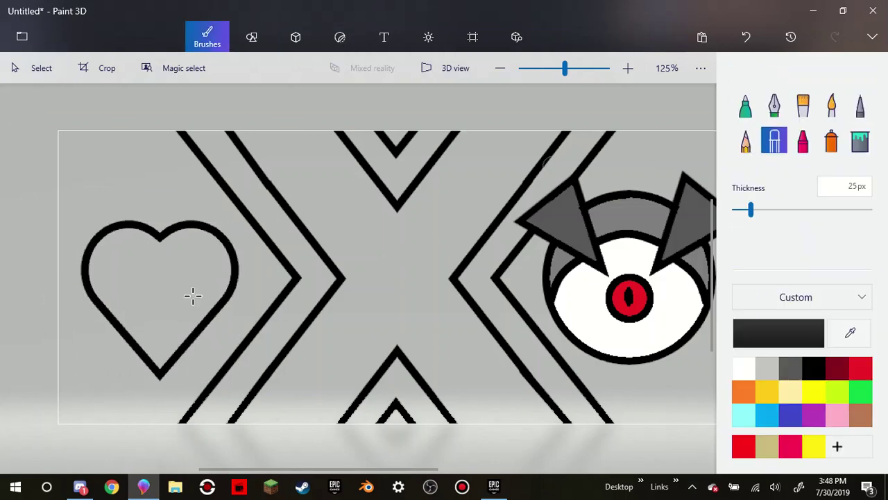
scroll(245, 185, "up", 5)
mouse_move(229, 177)
left_mouse_down()
mouse_move(270, 193)
mouse_move(274, 180)
mouse_move(216, 176)
mouse_move(301, 170)
left_mouse_up()
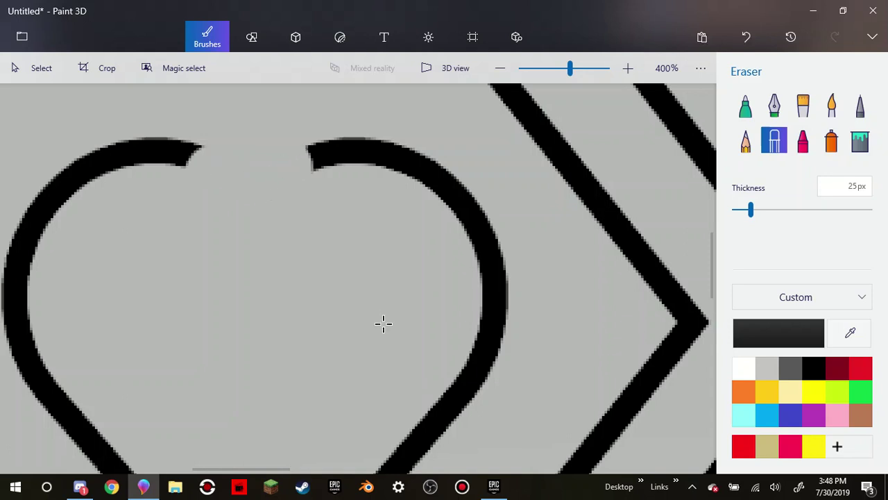
Draw two black straight lines from the heart outline's cut ends, slanting steeply down into the heart
left_click(256, 42)
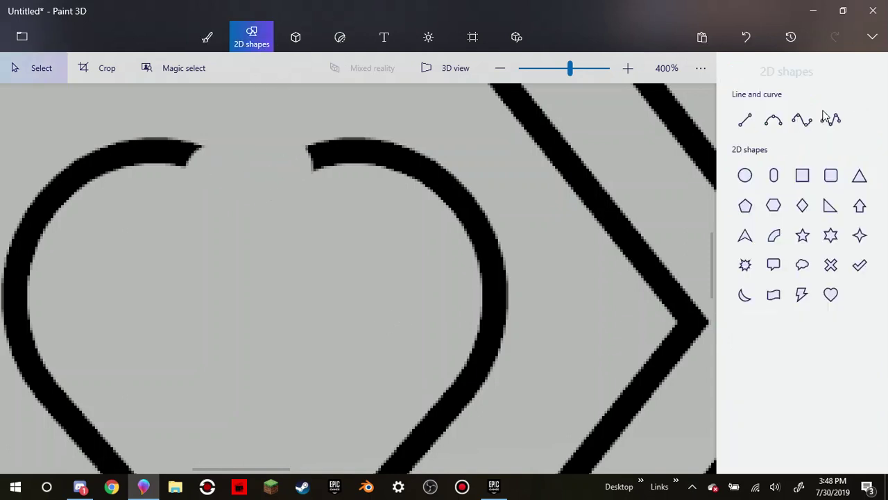
left_click(744, 119)
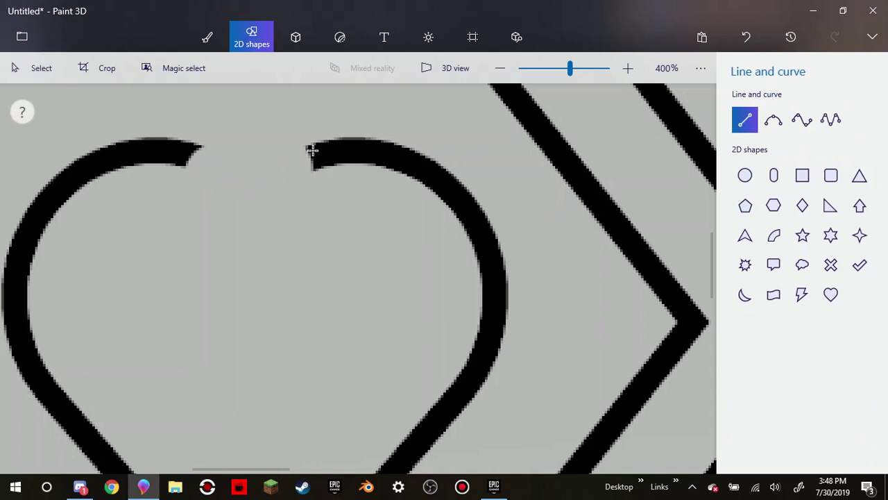
mouse_move(313, 149)
left_mouse_down()
mouse_move(317, 352)
mouse_move(345, 355)
mouse_move(339, 306)
left_mouse_up()
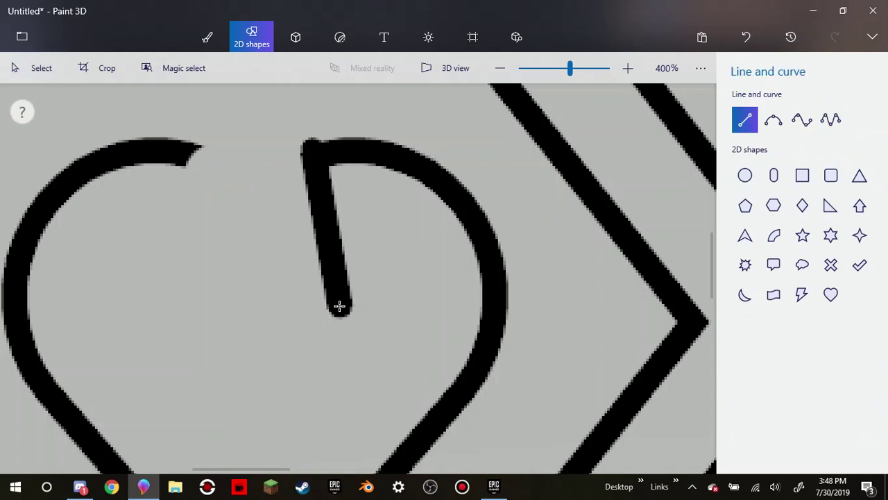
key("Escape")
left_click(745, 119)
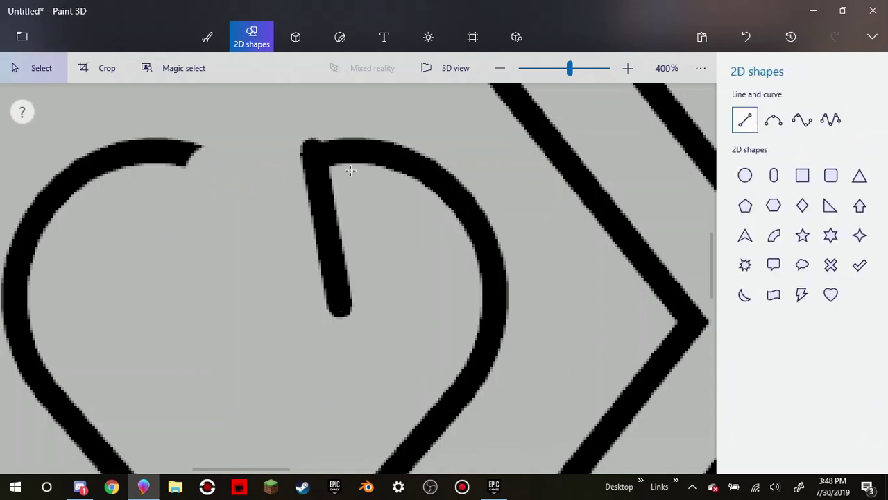
left_click_drag(193, 148, 231, 313)
key("Escape")
Extend both crack edges inside the heart with shorter black lines slanting back the opposite way
left_click(745, 119)
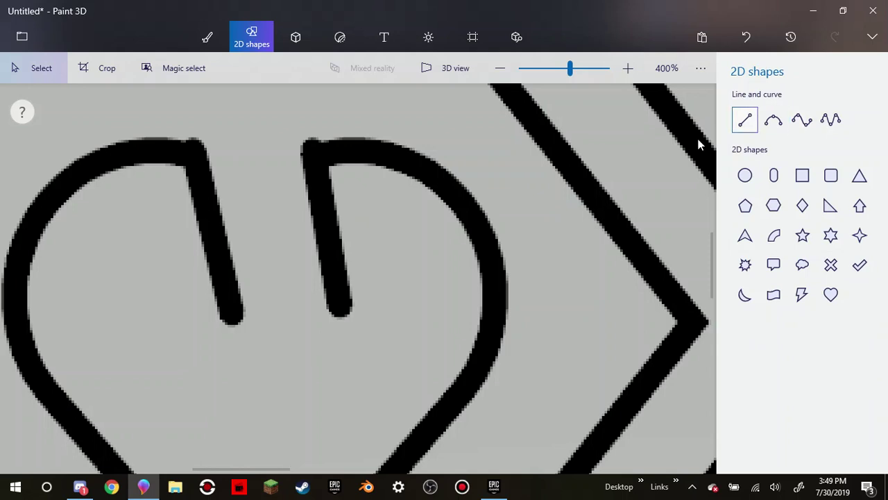
scroll(333, 337, "down", 5)
scroll(282, 341, "up", 5)
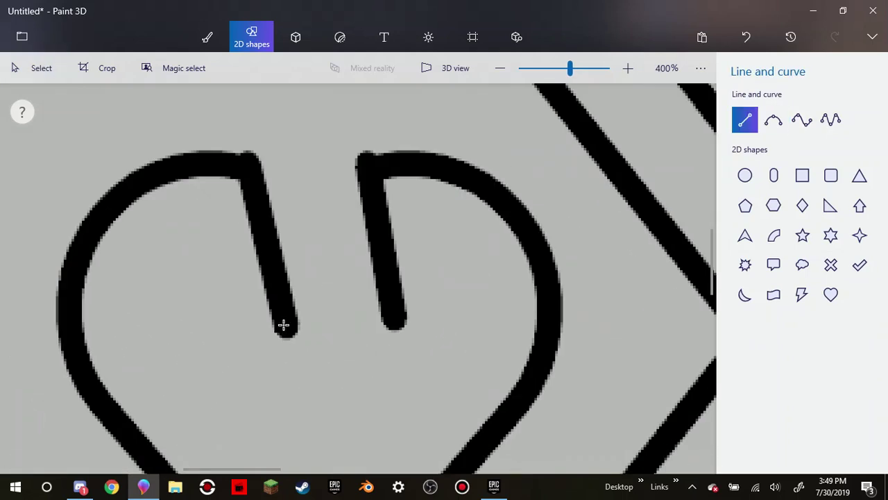
mouse_move(281, 321)
left_mouse_down()
mouse_move(265, 364)
mouse_move(260, 434)
left_mouse_up()
key("Escape")
left_click(745, 119)
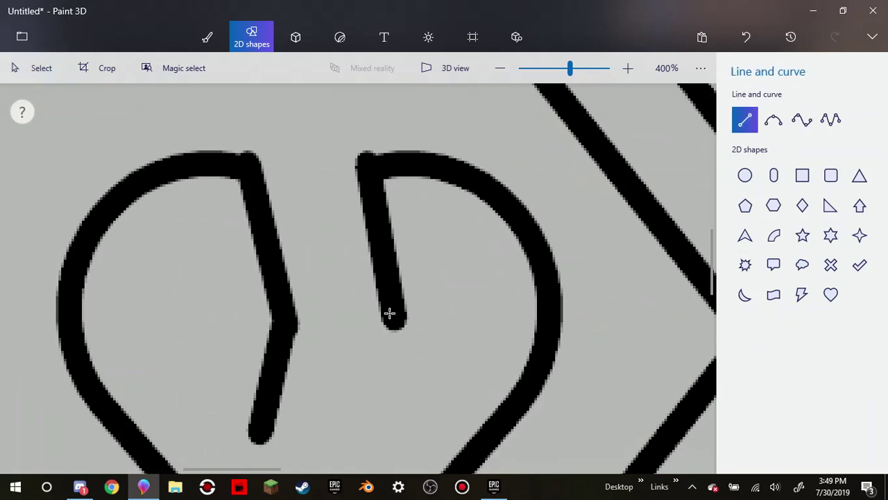
left_click_drag(393, 320, 342, 430)
key("Escape")
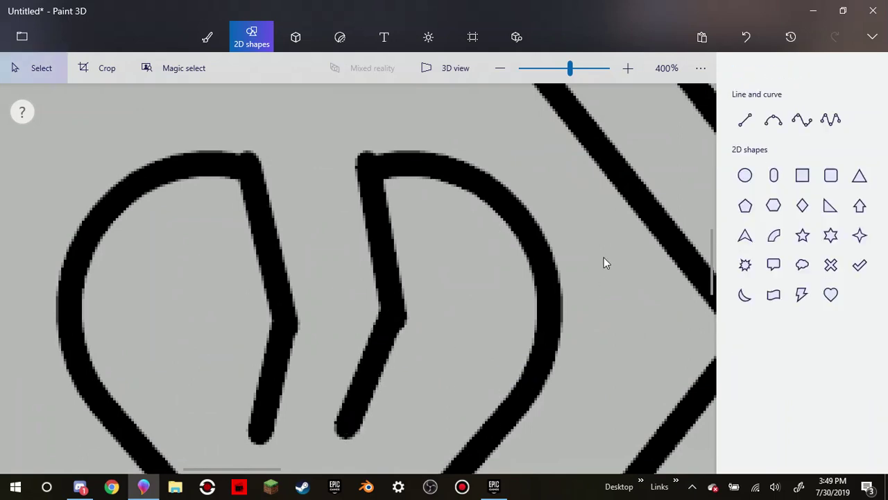
scroll(589, 291, "down", 2)
scroll(590, 291, "down", 3)
scroll(361, 354, "up", 1)
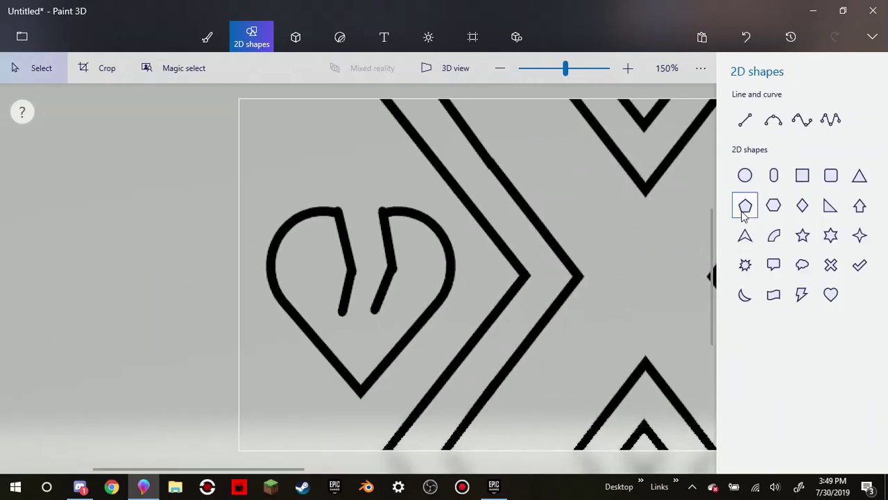
Close the heart's crack with two black lines that meet in a point above the heart's tip
left_click(744, 119)
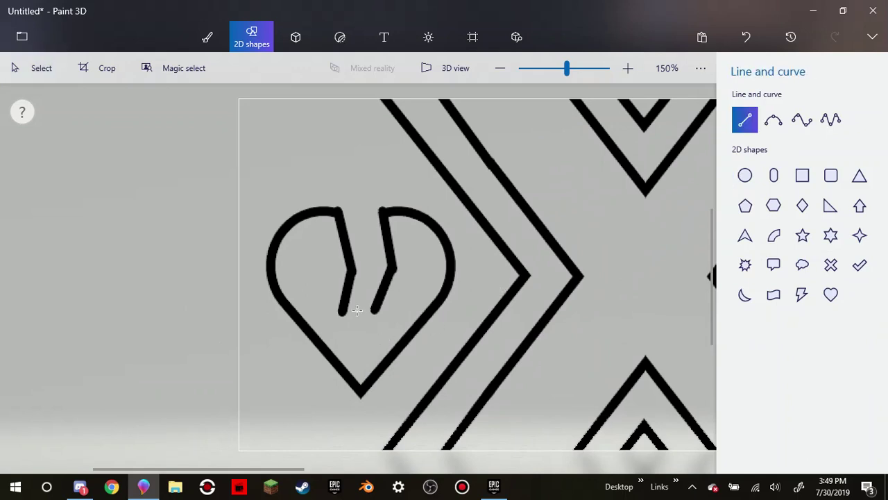
scroll(354, 314, "up", 2)
left_click_drag(329, 313, 368, 379)
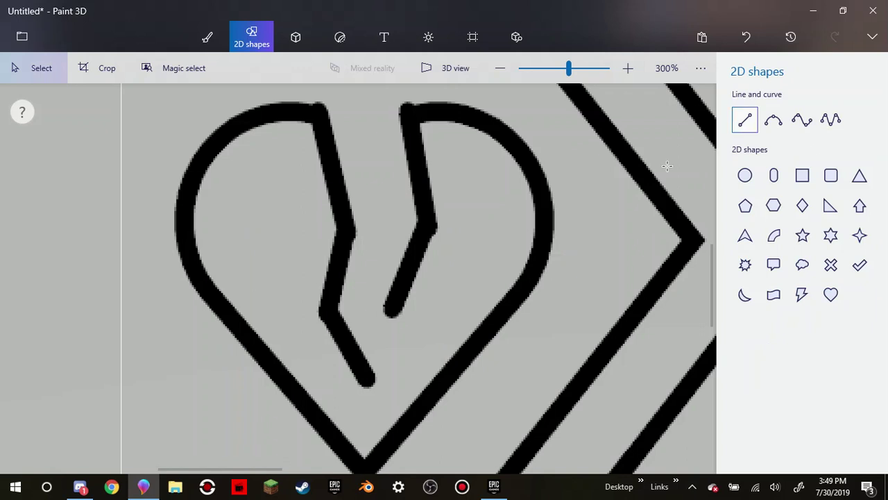
left_click(745, 119)
mouse_move(394, 305)
left_mouse_down()
mouse_move(367, 358)
mouse_move(371, 375)
left_mouse_up()
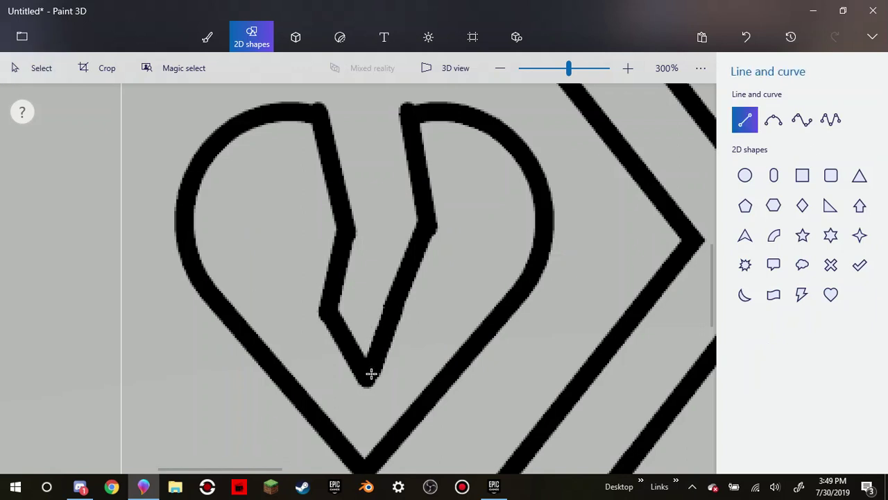
left_click(514, 246)
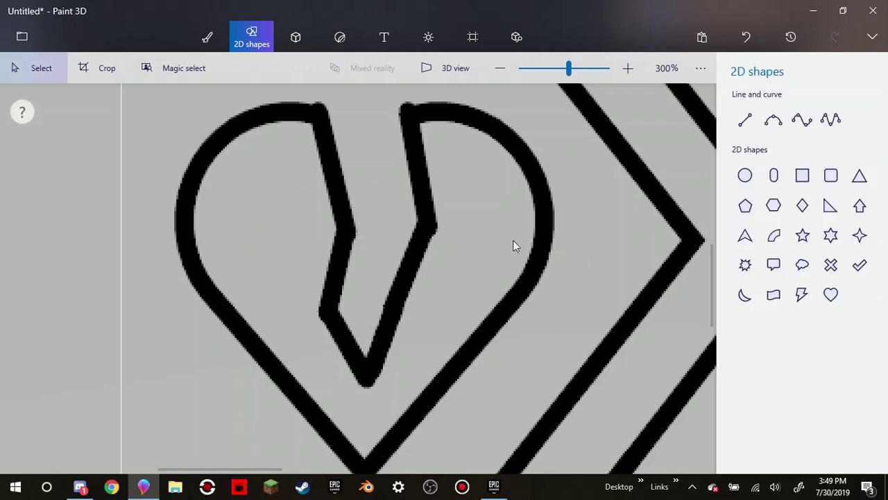
scroll(535, 276, "down", 2)
scroll(534, 276, "down", 3)
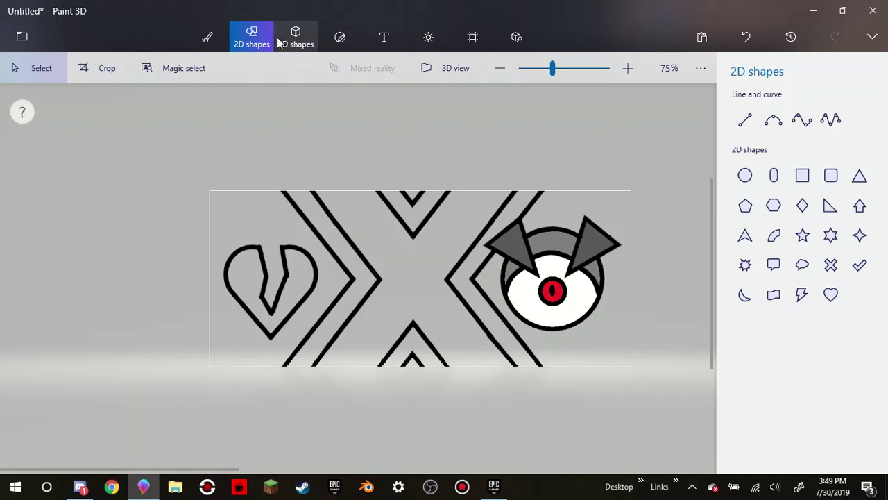
Fill the broken heart with pink at 15% tolerance, undoing any accidental erasing of its outline
left_click(206, 38)
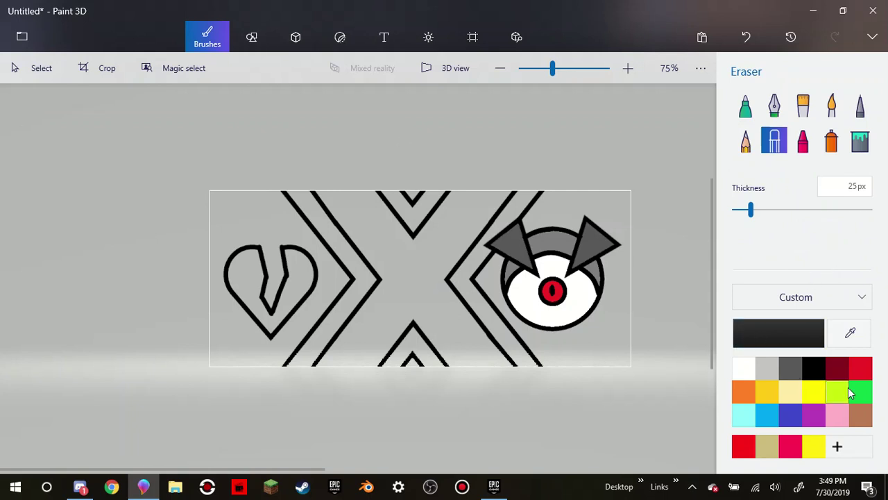
left_click(837, 414)
scroll(247, 248, "up", 3)
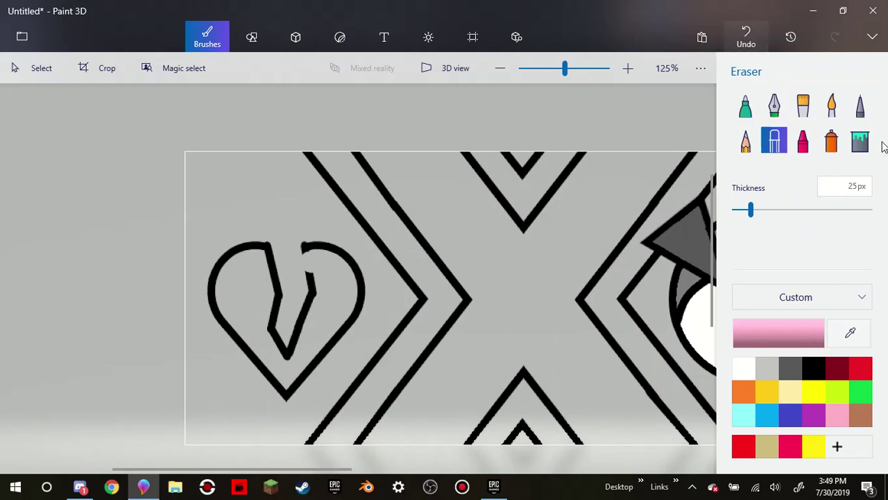
left_click(860, 141)
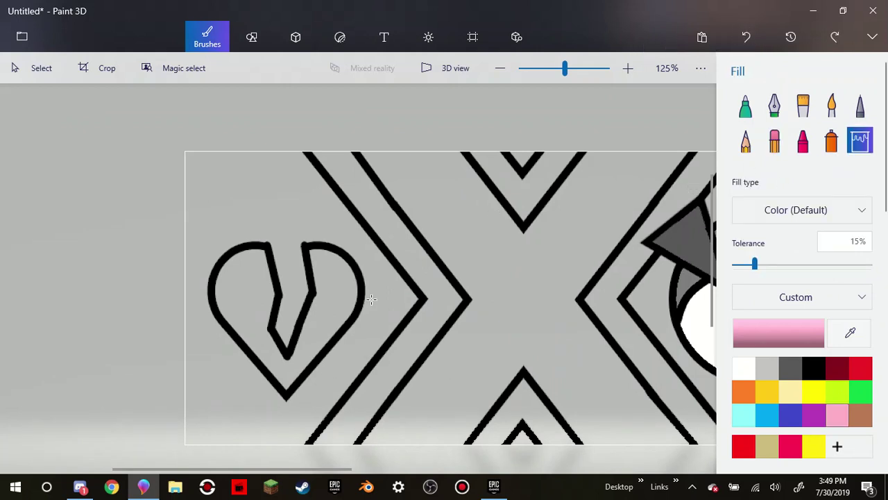
scroll(348, 288, "up", 3)
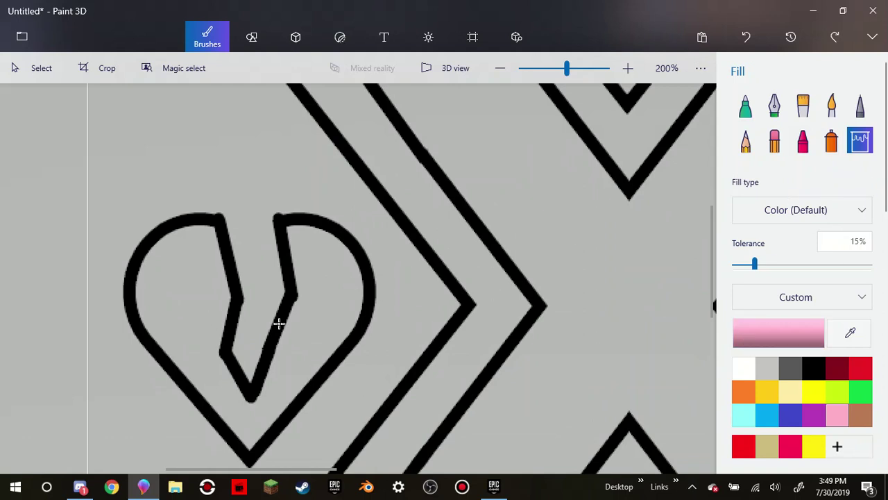
left_click(308, 320)
scroll(385, 329, "down", 3)
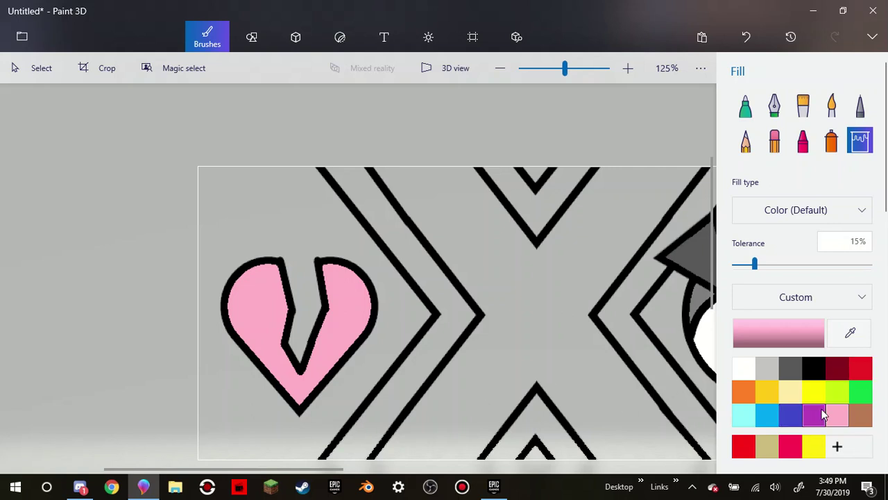
Fill the background areas outside the X, including the small triangles at its upper and lower edges, with light grey
left_click(778, 369)
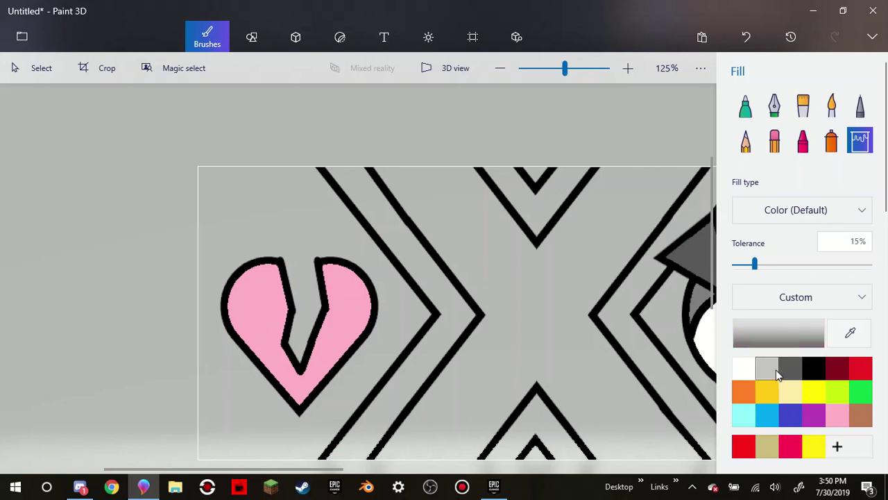
left_click(322, 236)
scroll(361, 269, "down", 3)
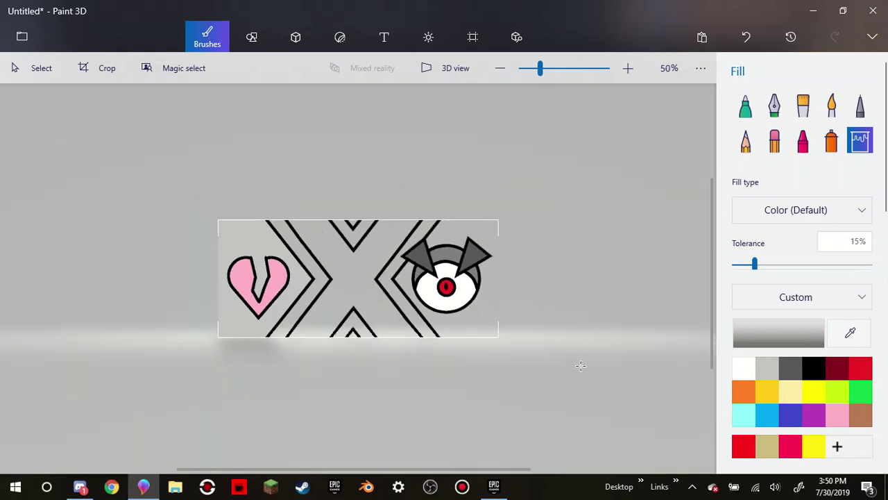
scroll(517, 340, "up", 3)
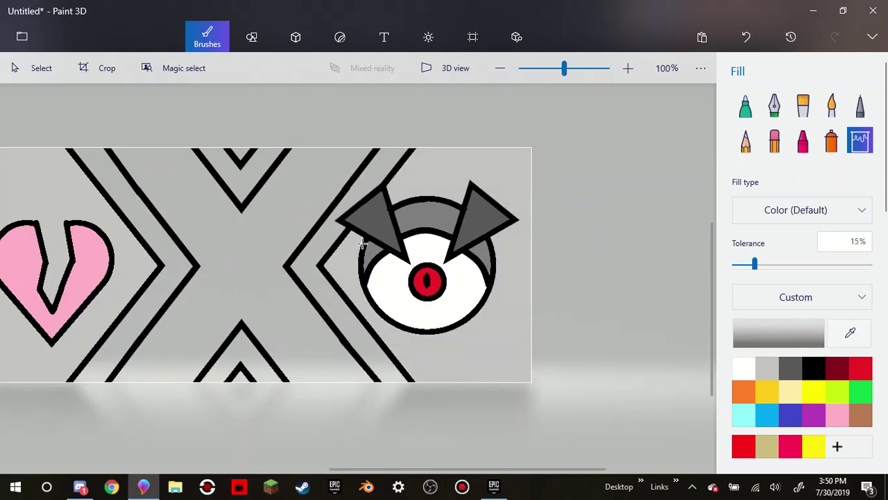
scroll(367, 239, "up", 4)
scroll(378, 255, "down", 4)
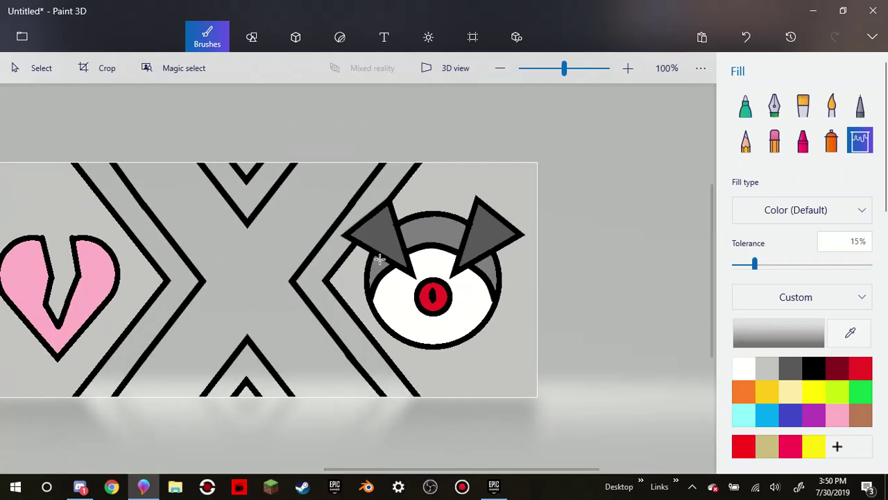
scroll(367, 264, "down", 2)
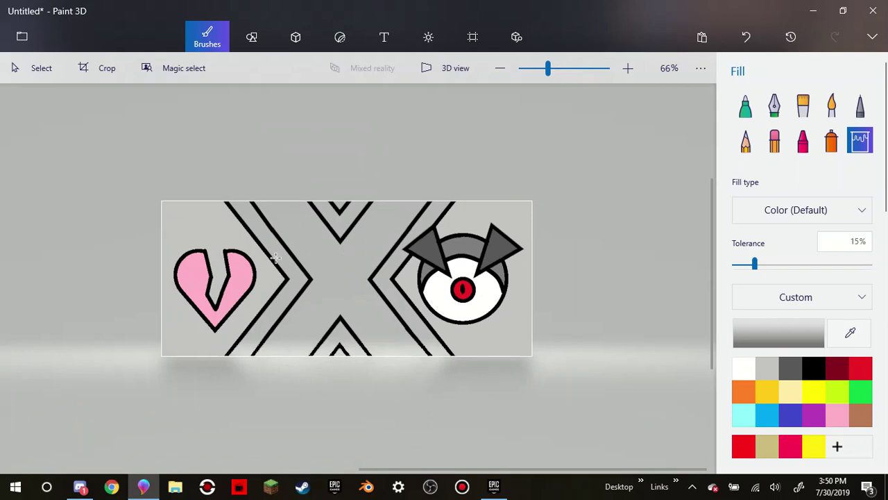
scroll(314, 231, "up", 3)
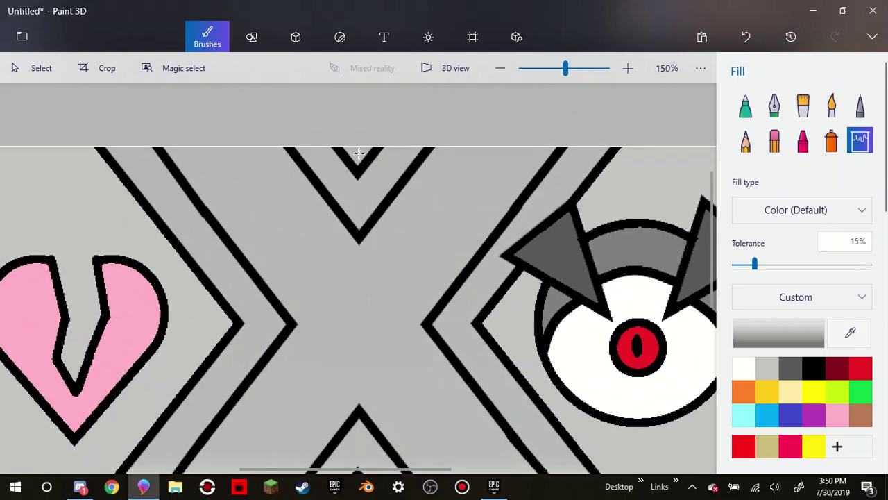
scroll(357, 341, "down", 3)
scroll(363, 355, "up", 2)
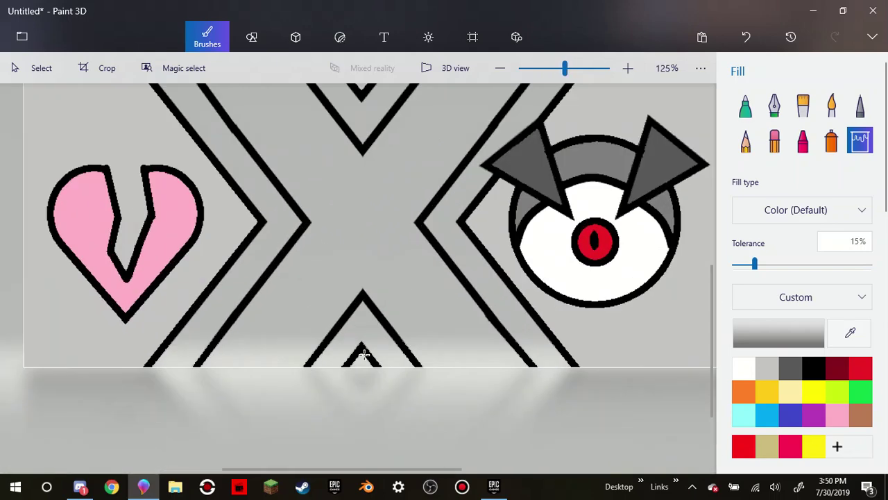
scroll(363, 355, "up", 2)
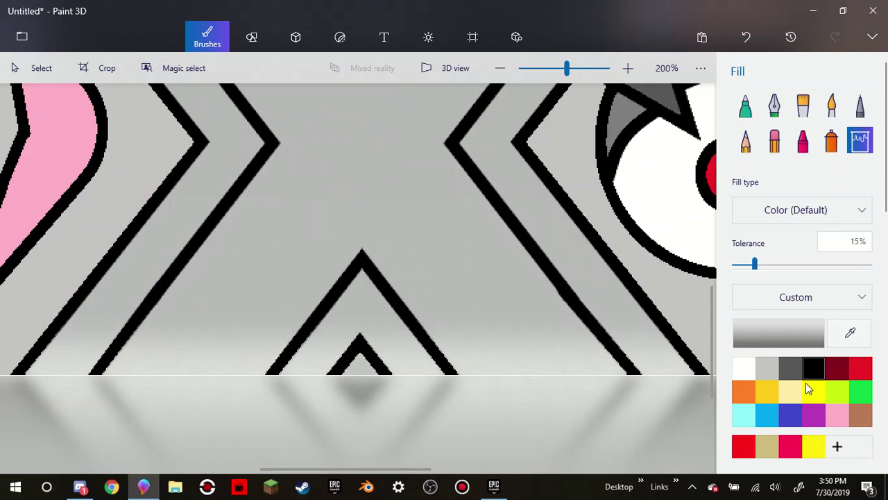
Fill the four bands between the X's inner and outer outlines with indigo blue
left_click(744, 367)
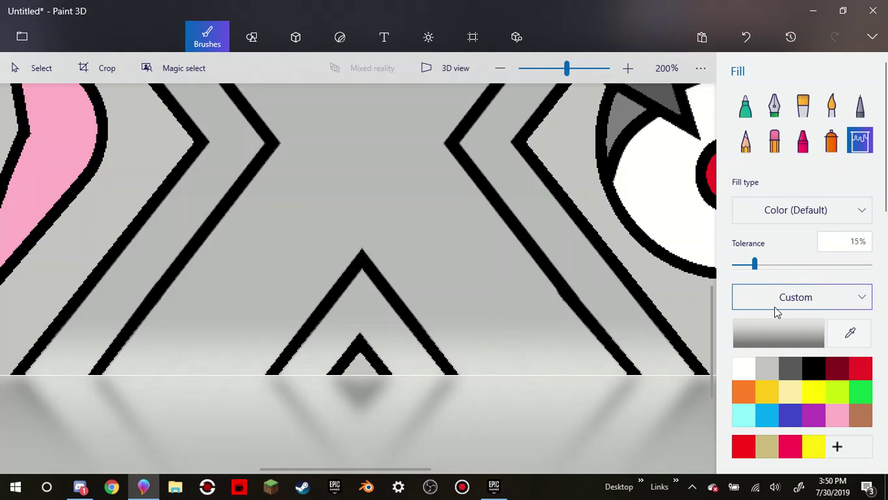
scroll(344, 289, "down", 4)
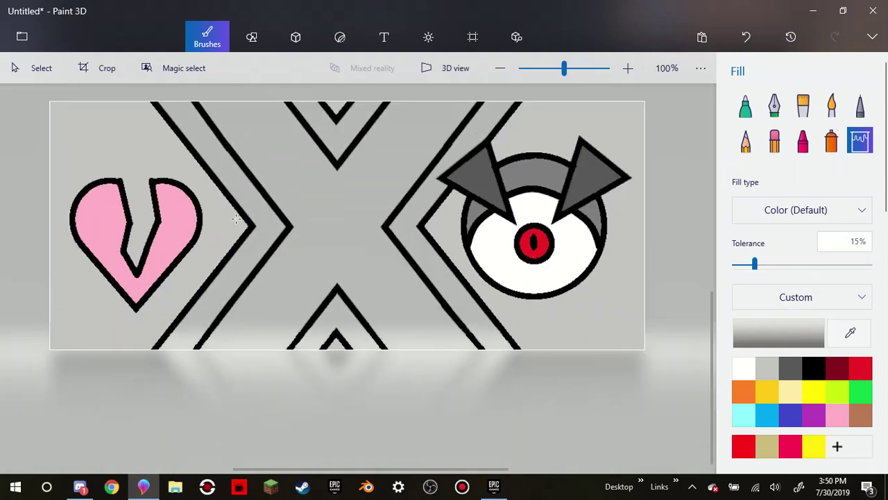
scroll(403, 290, "up", 2)
scroll(403, 290, "up", 2)
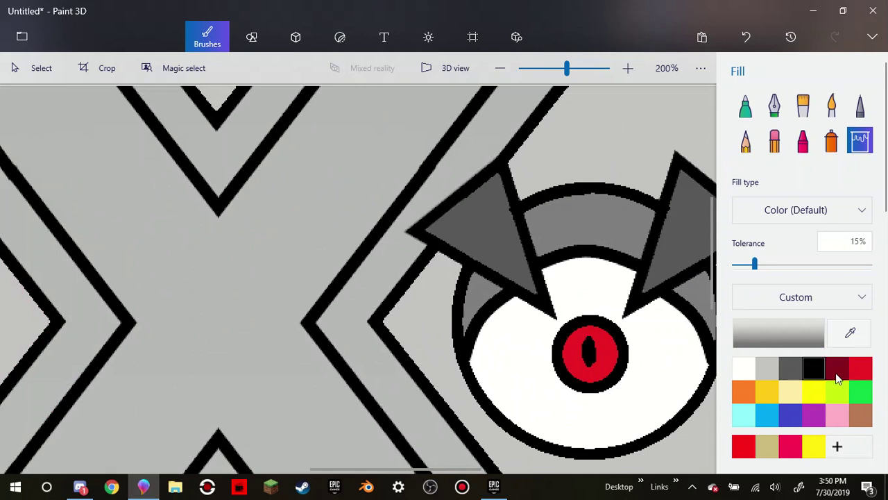
left_click(790, 414)
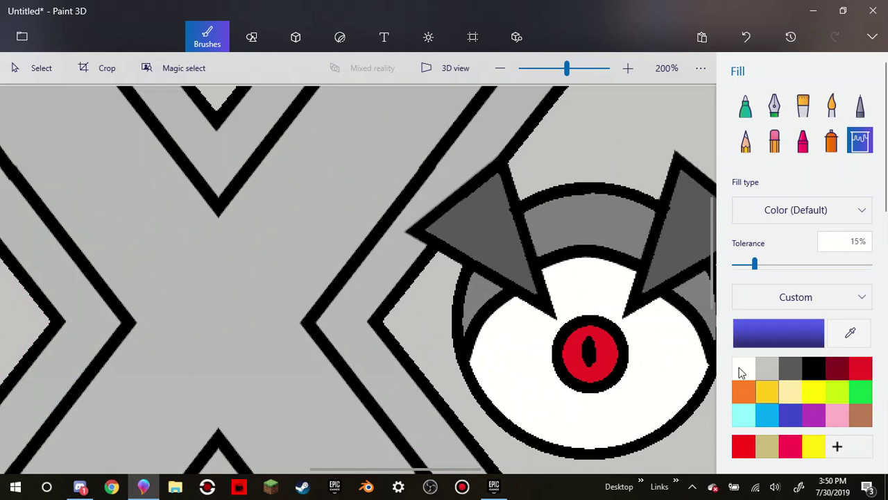
left_click(466, 167)
scroll(236, 229, "down", 2)
left_click(215, 179)
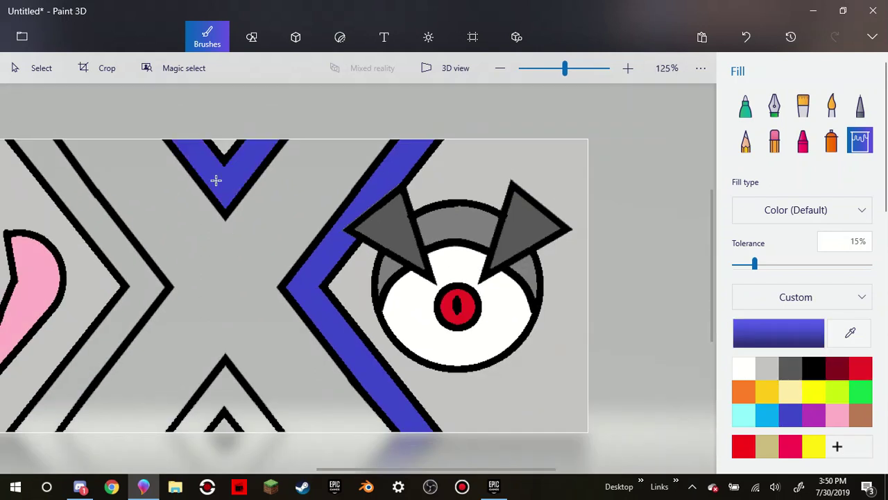
left_click(222, 396)
left_click(142, 269)
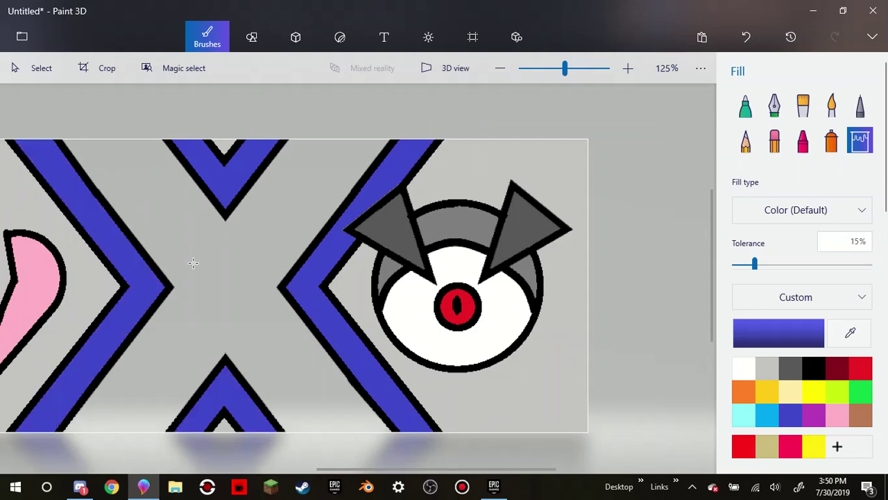
Fill the X's interior with light blue
left_click(767, 414)
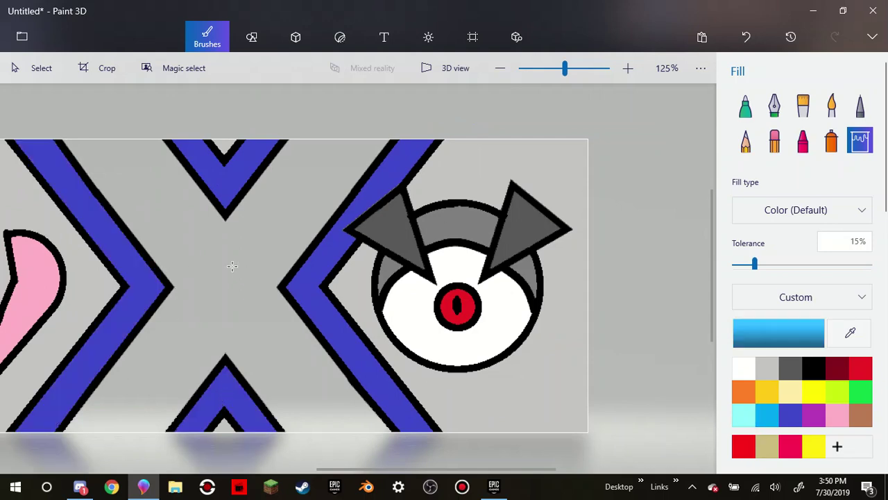
left_click(244, 269)
scroll(246, 270, "down", 3)
scroll(375, 298, "up", 3)
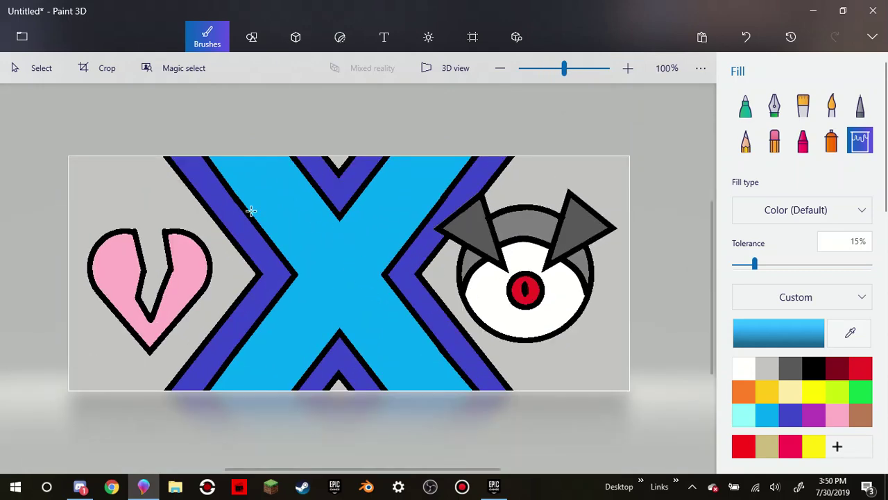
scroll(251, 211, "up", 2)
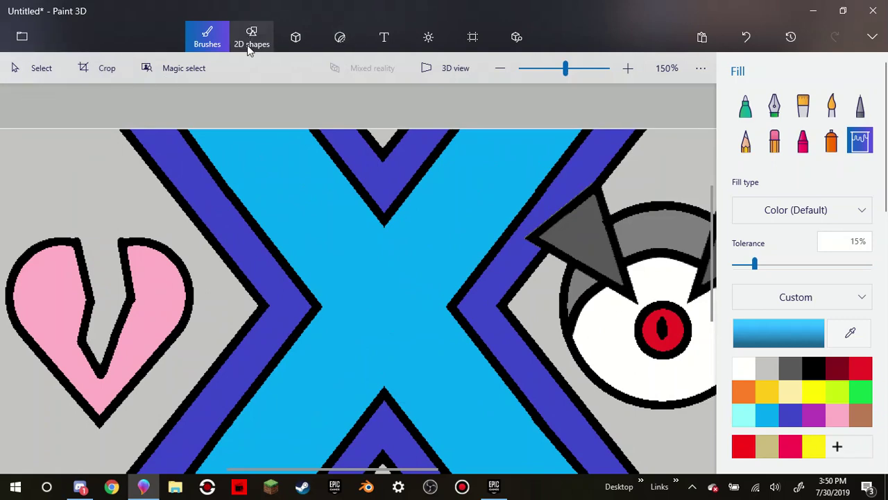
scroll(528, 185, "down", 2)
scroll(528, 185, "down", 2)
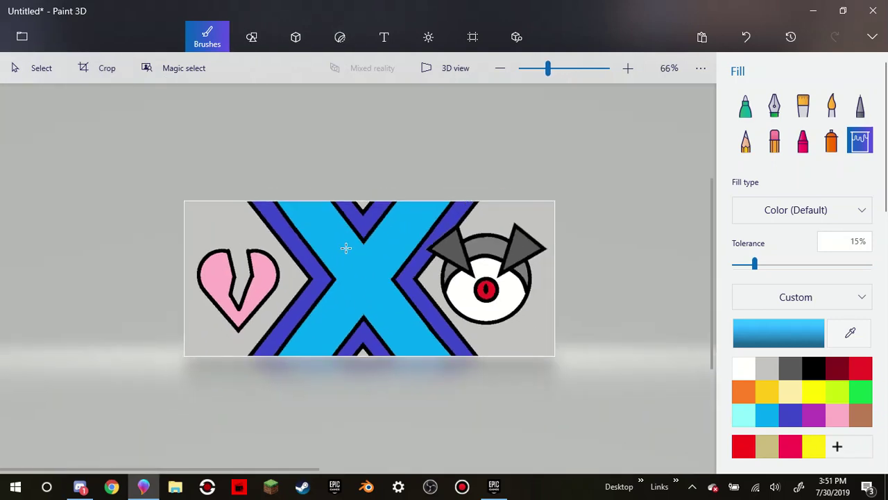
scroll(346, 248, "up", 2)
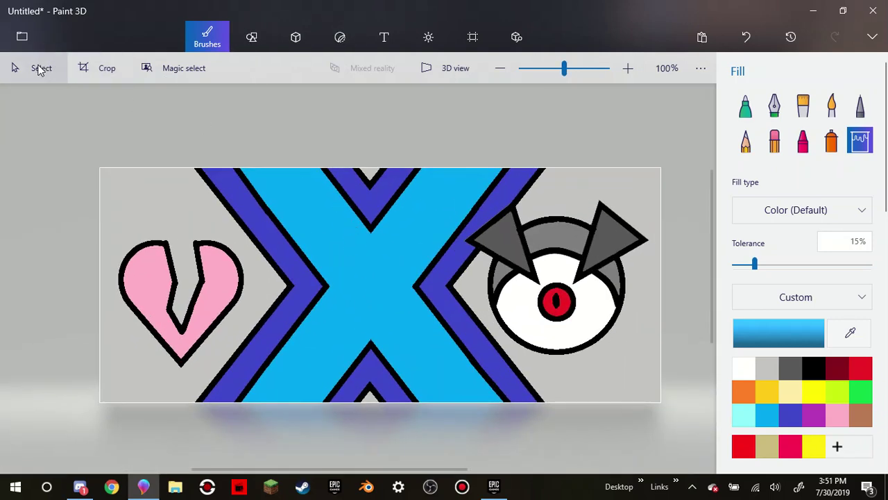
Draw a square shape stretched across the full canvas width, from above the artwork down to near the heart's tip
left_click(40, 70)
left_click(251, 38)
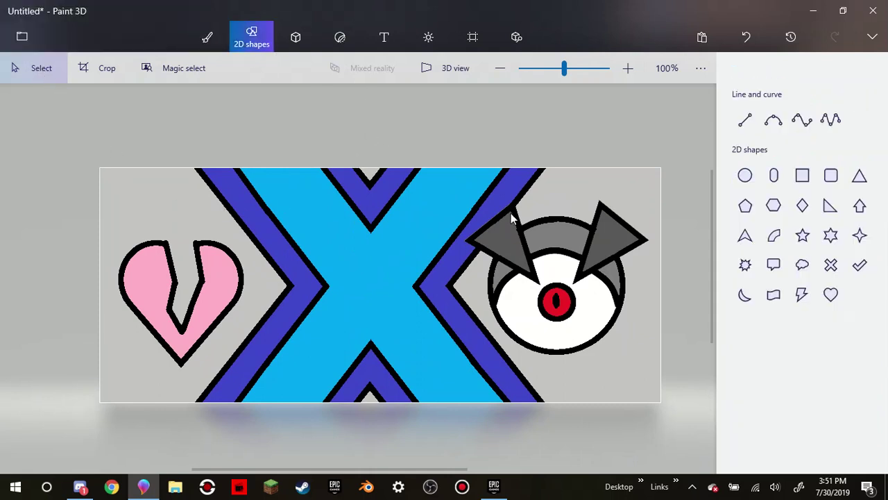
scroll(526, 209, "down", 2)
left_click_drag(111, 123, 589, 166)
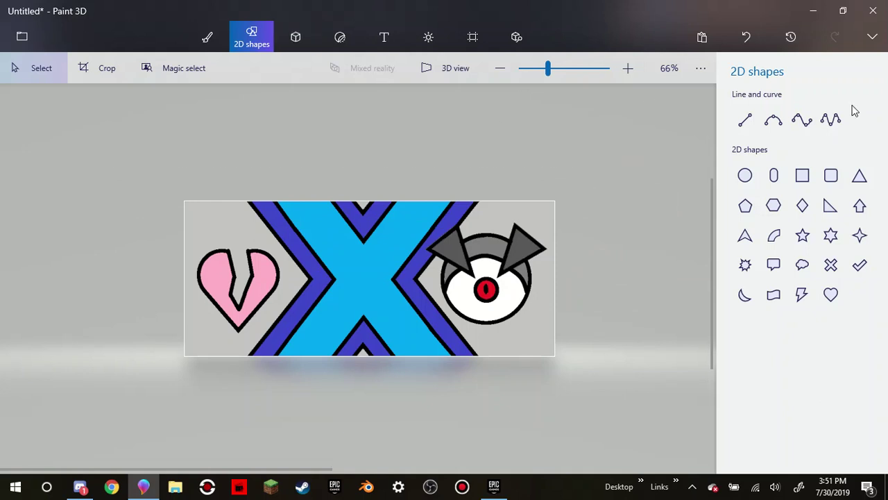
left_click(802, 177)
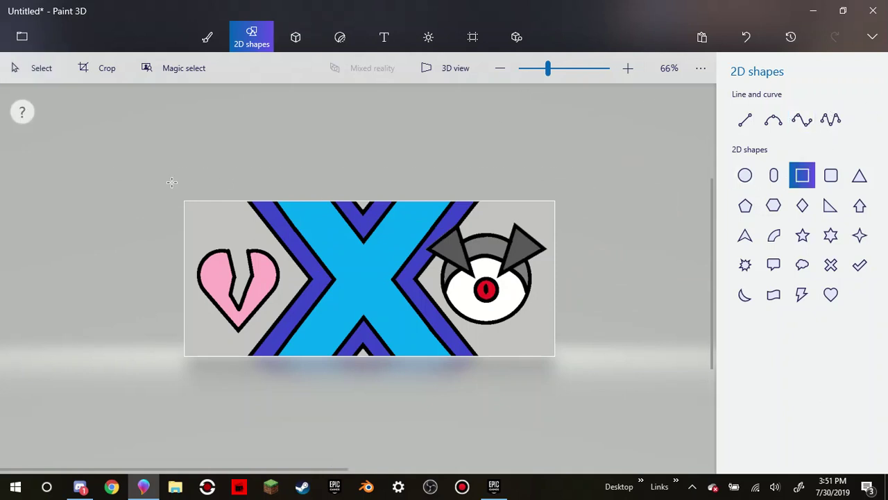
left_click_drag(172, 182, 586, 320)
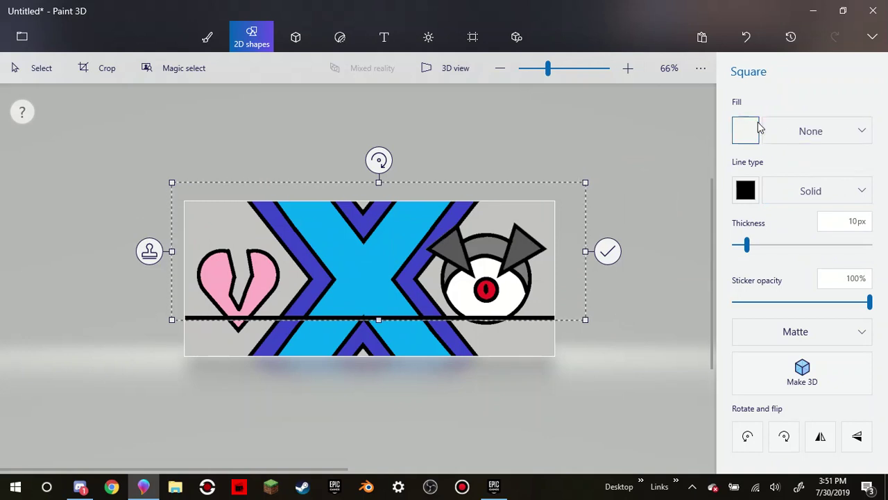
Give the rectangle a solid black fill and reduce its sticker opacity to 34%
left_click(758, 129)
left_click(758, 199)
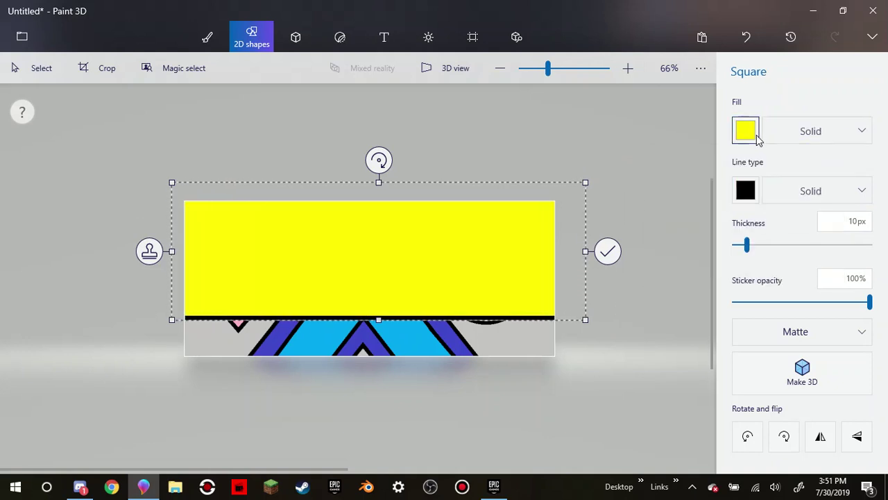
left_click(753, 137)
left_click(760, 177)
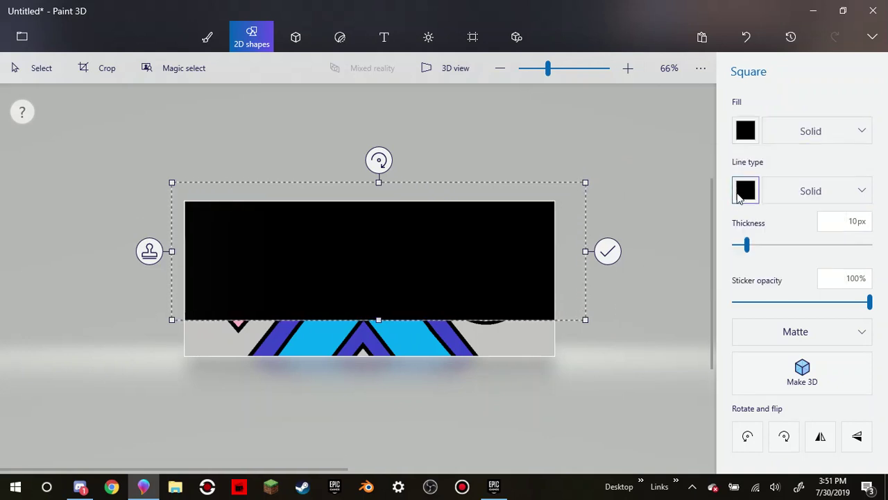
left_click_drag(793, 302, 779, 302)
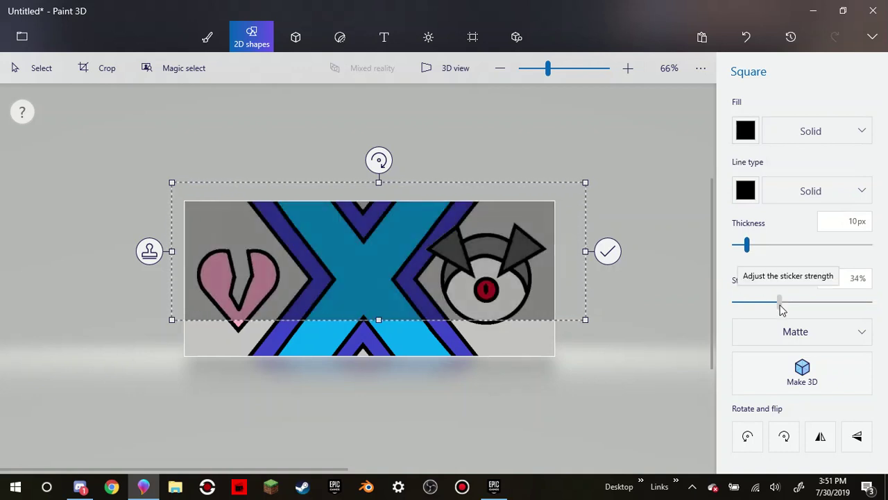
Resize the overlay to full height from the left edge past the X's centre, stamp it, and place a copy ending just beyond the centre
left_click_drag(585, 251, 336, 262)
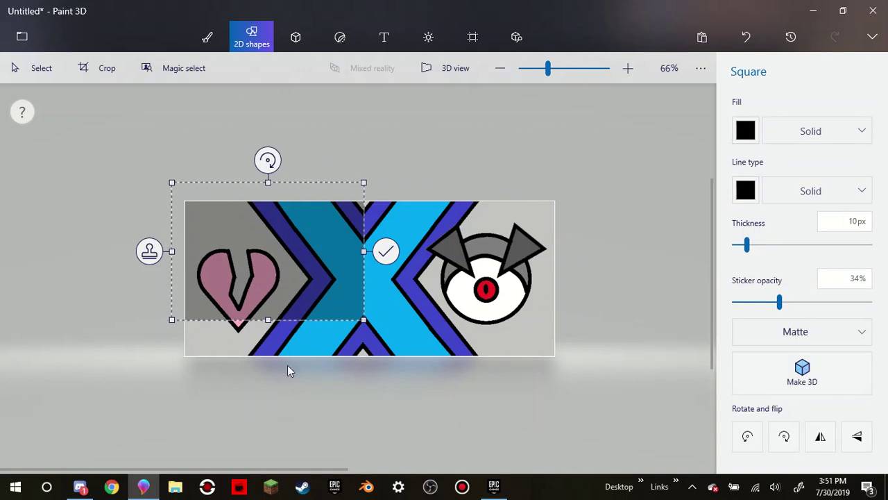
left_click_drag(275, 322, 270, 361)
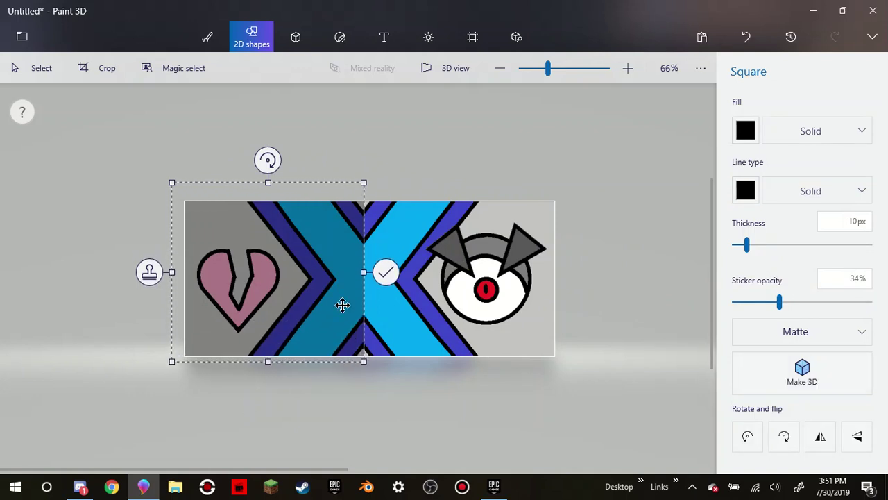
left_click_drag(364, 280, 422, 279)
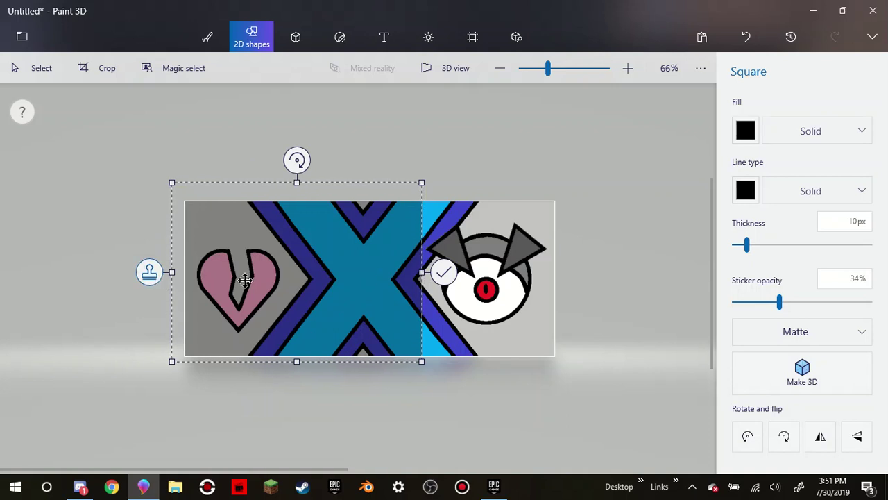
left_click_drag(243, 279, 266, 288)
key("Return")
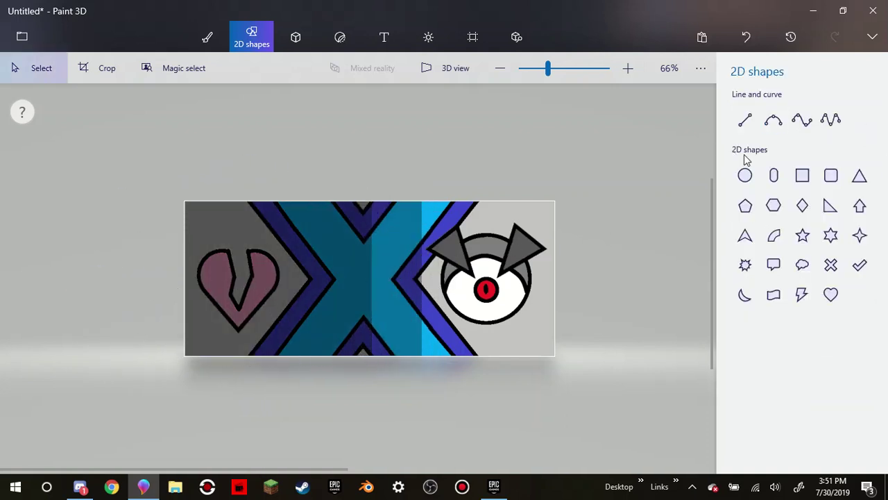
Draw another black rectangle over the heart and the left half of the X, with 22% sticker opacity
left_click(803, 175)
left_click_drag(38, 188, 350, 368)
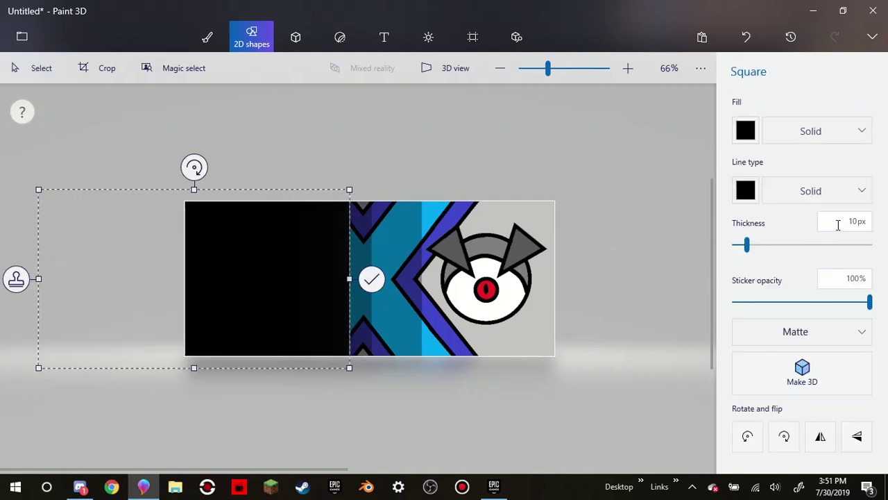
left_click(778, 302)
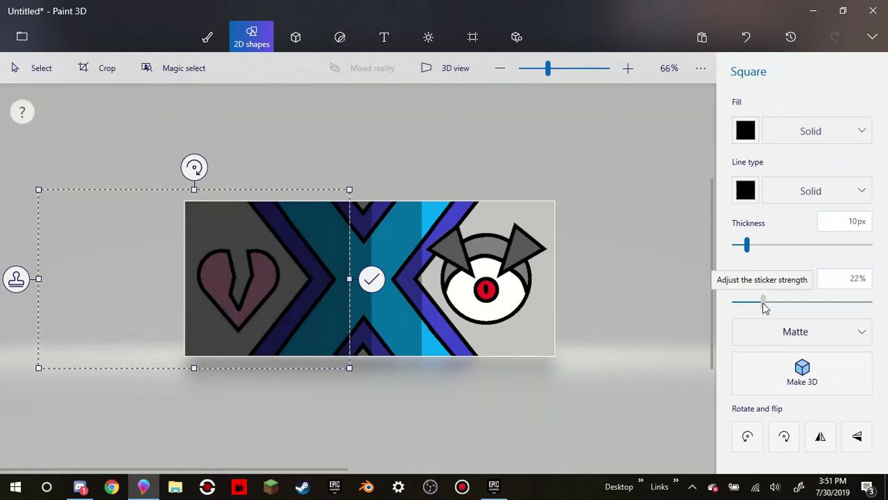
left_click(763, 303)
Stamp the 22% overlay, then shrink the copy to the heart's width at the left edge and apply it
scroll(250, 276, "up", 3)
scroll(285, 271, "down", 3)
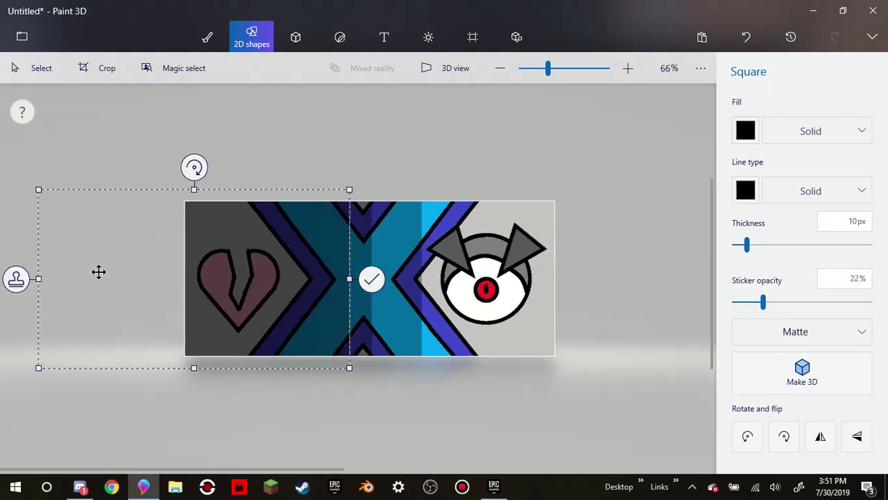
left_click_drag(264, 291, 240, 292)
left_click_drag(325, 184, 275, 200)
left_click_drag(17, 284, 147, 278)
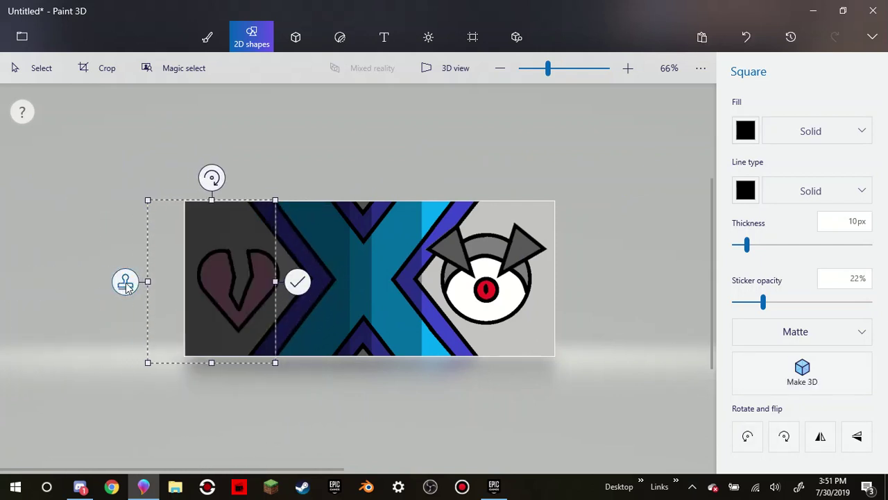
left_click(567, 253)
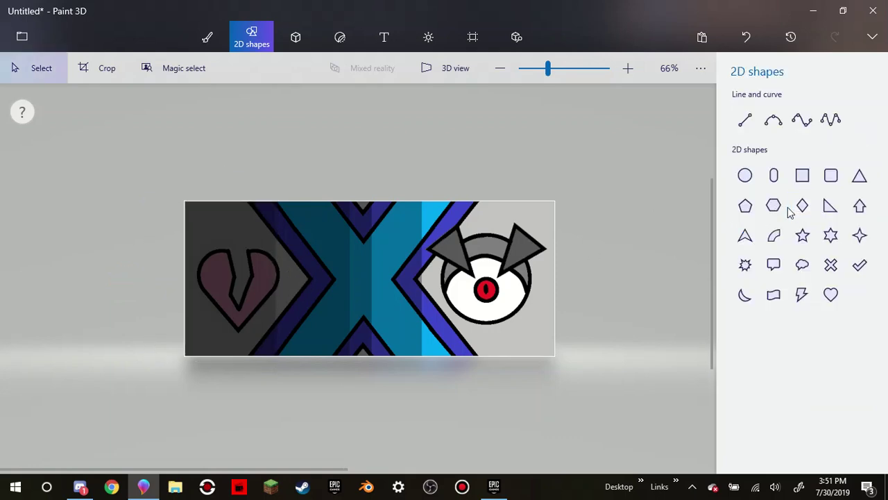
Draw a tall black rectangle over the right half of the eye and set its sticker opacity to 50%
scroll(496, 330, "up", 5)
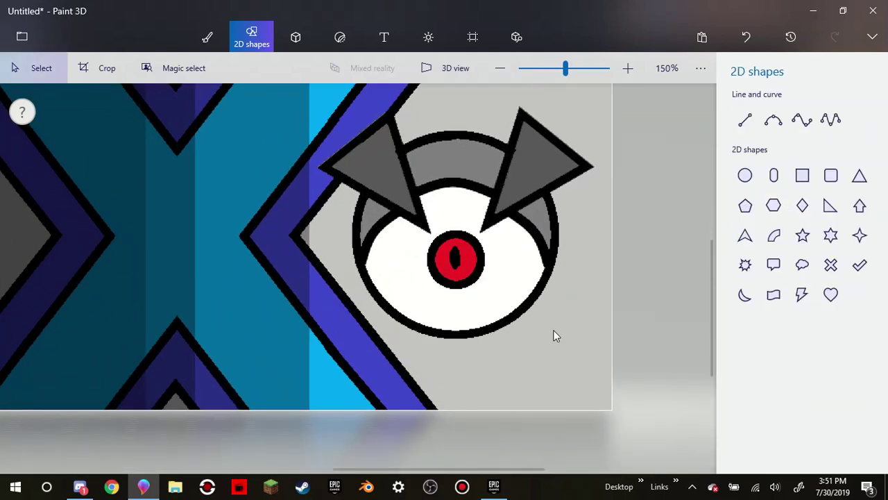
scroll(167, 251, "down", 5)
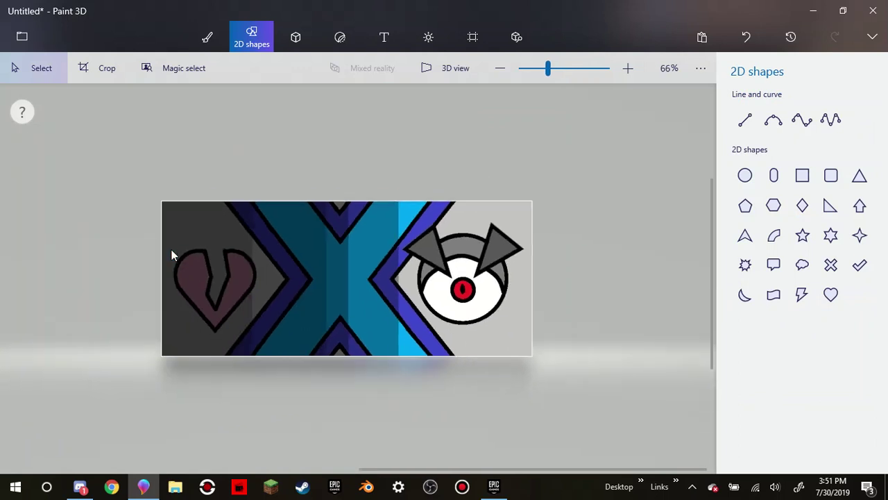
scroll(264, 278, "up", 1)
scroll(264, 278, "up", 1)
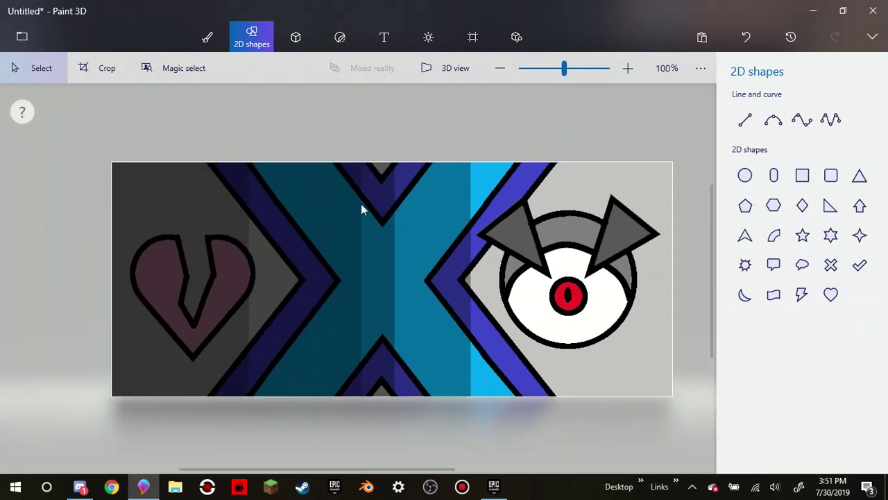
left_click(802, 174)
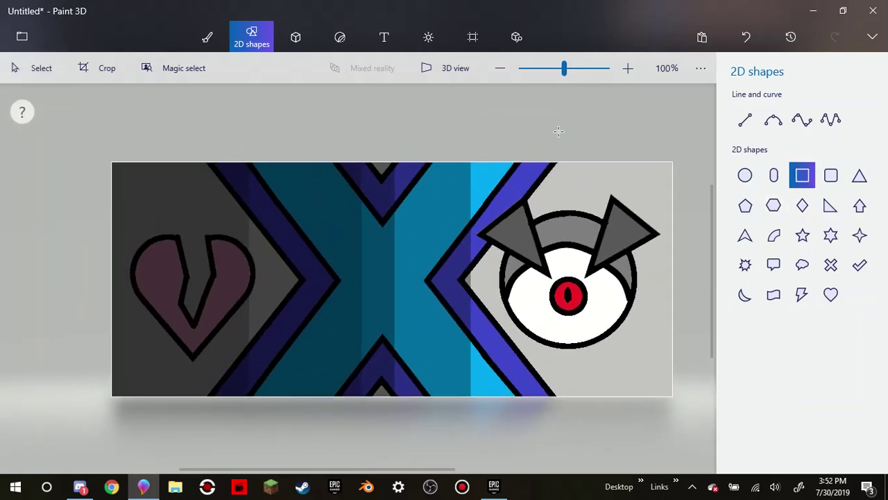
left_click_drag(559, 131, 752, 478)
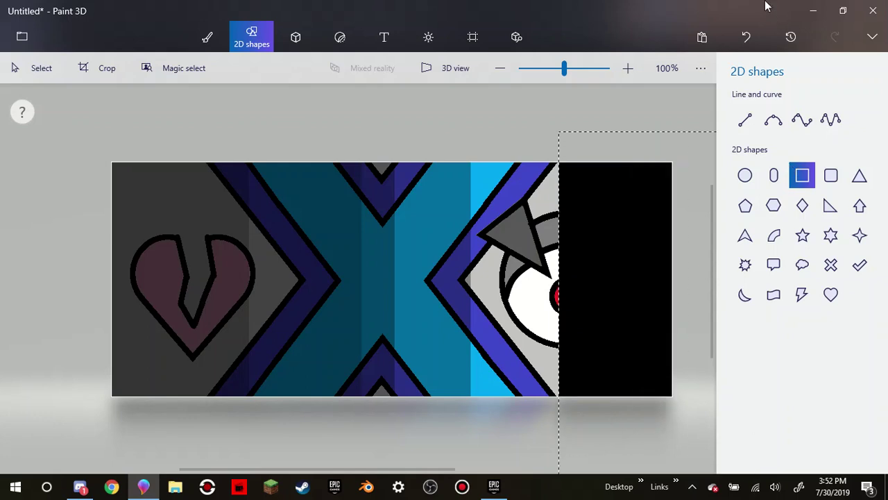
left_click(806, 304)
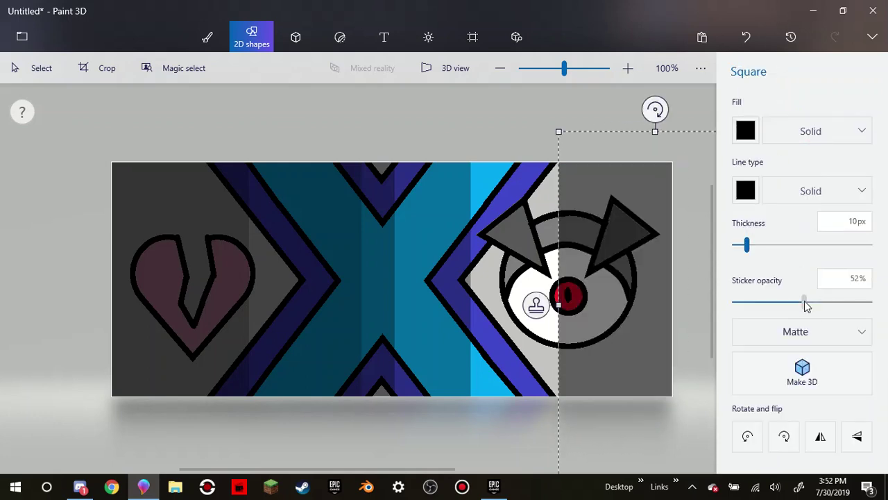
left_click_drag(805, 304, 801, 302)
Widen the 50% overlay across the whole eye, stamp it, and shrink the copy to cover only the canvas right of the pupil
left_click_drag(560, 304, 472, 316)
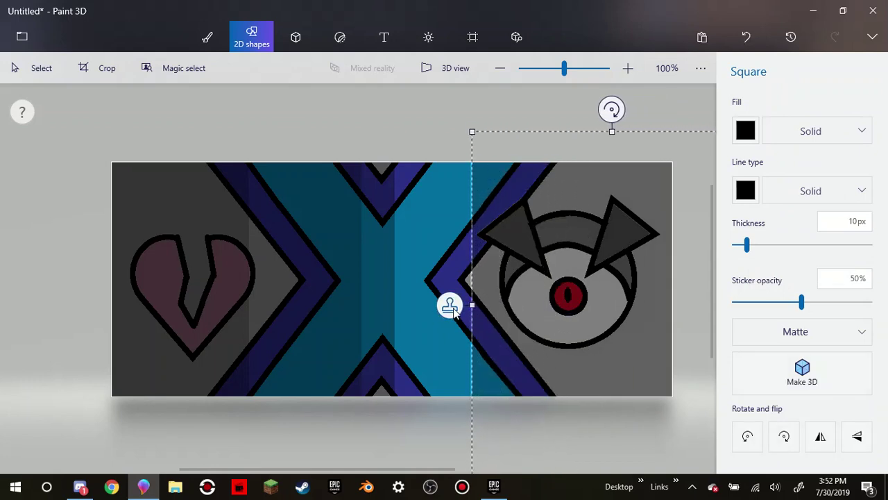
left_click_drag(499, 354, 525, 319)
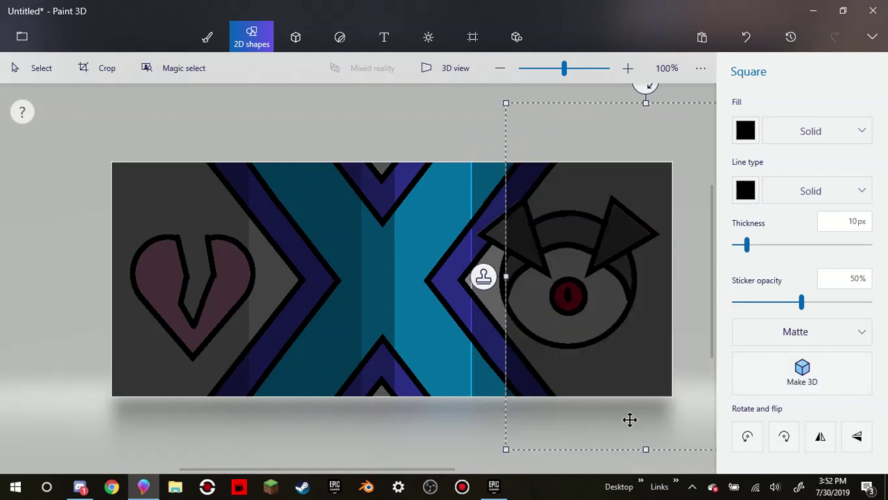
scroll(678, 416, "down", 3)
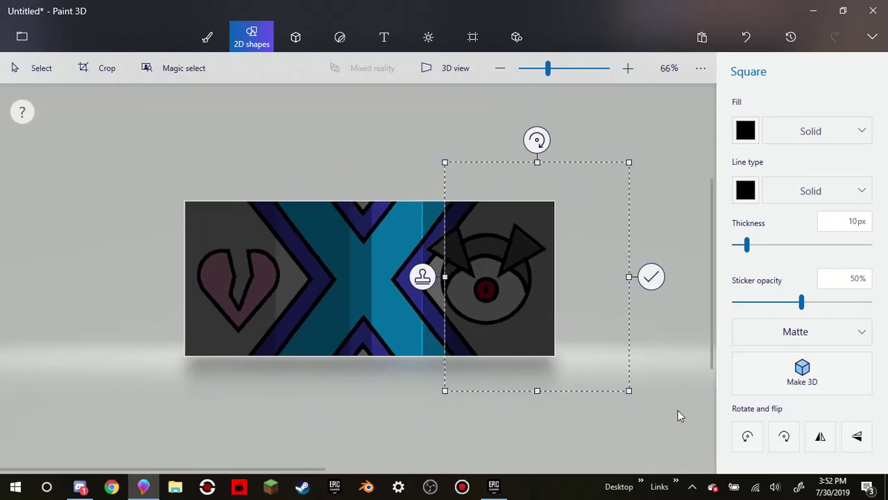
scroll(646, 399, "up", 1)
left_click_drag(629, 405, 539, 367)
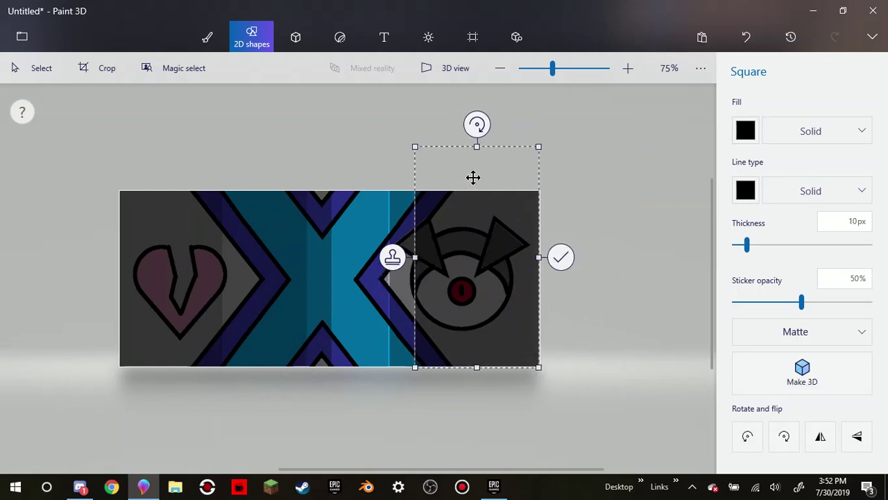
left_click_drag(476, 146, 479, 194)
left_click_drag(415, 280, 466, 293)
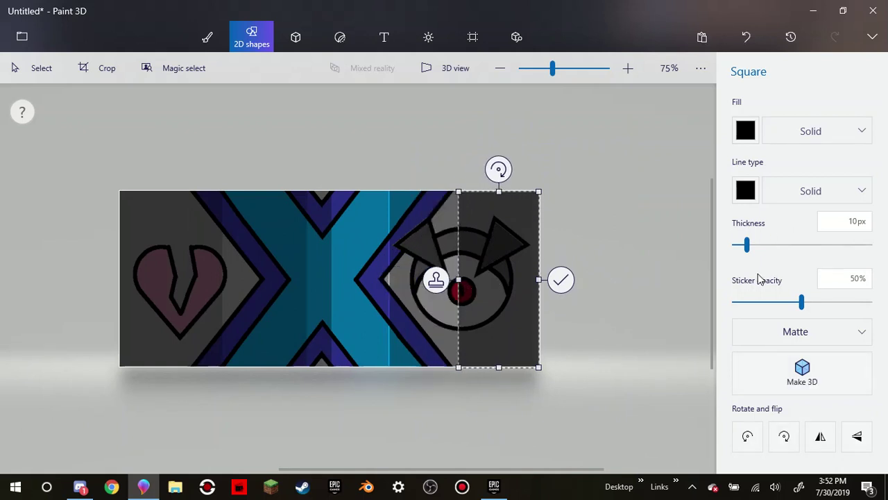
Set the overlay's opacity to 23%, stamp it, and apply a narrower copy along the canvas's right edge
left_click(767, 303)
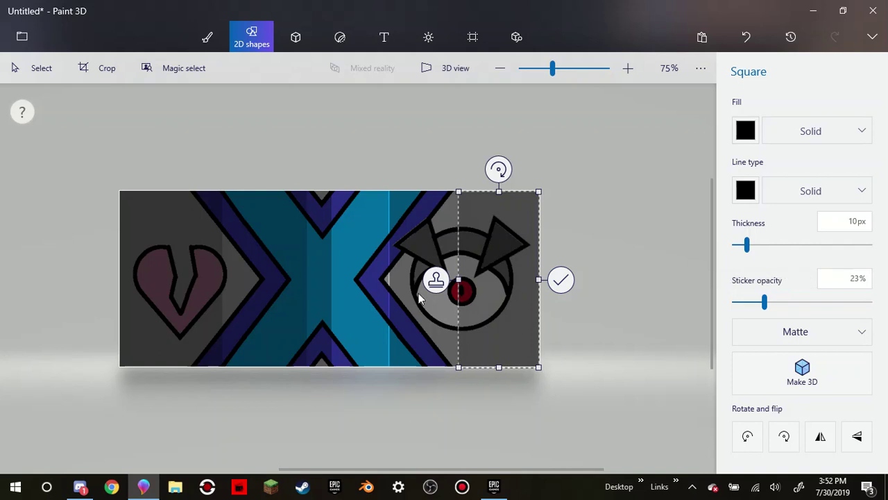
left_click_drag(504, 291, 540, 277)
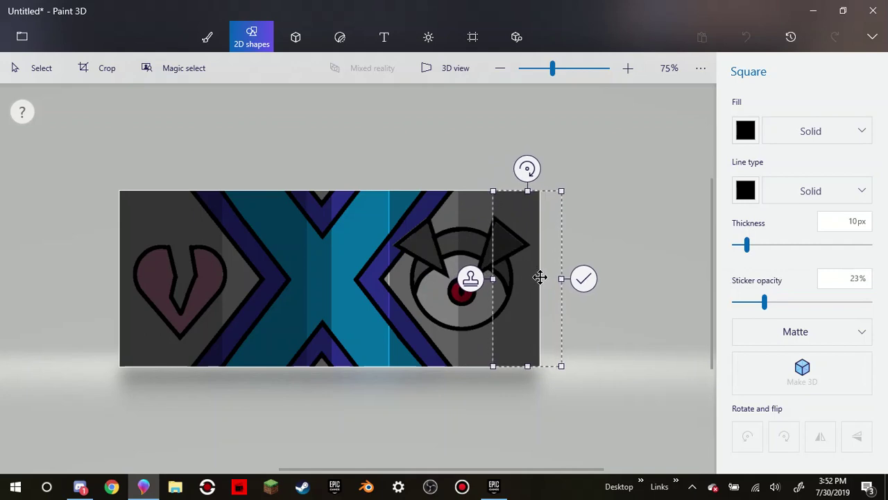
left_click(624, 268)
scroll(440, 254, "up", 2)
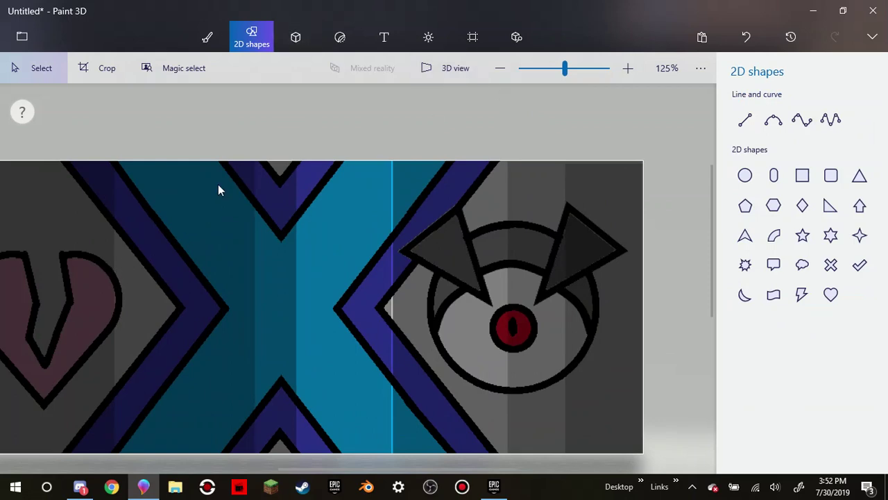
Fill the darkened broken heart with the palette's light pink
left_click(202, 36)
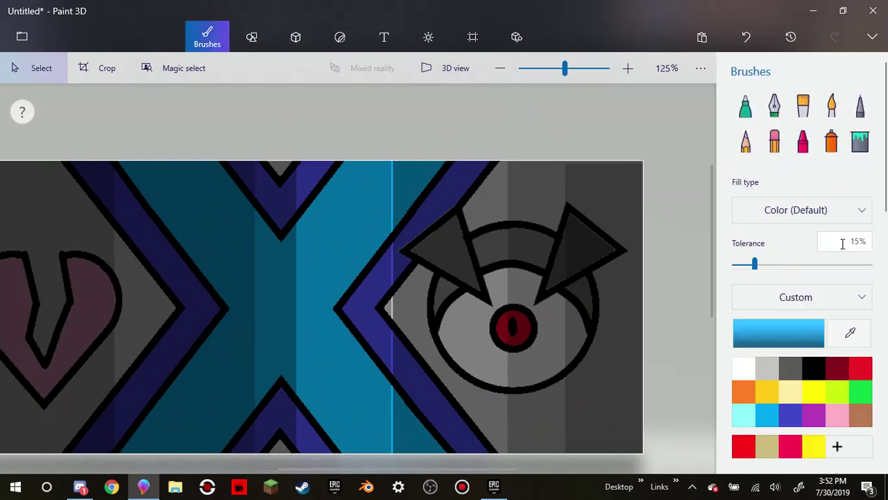
left_click(836, 415)
left_click(860, 141)
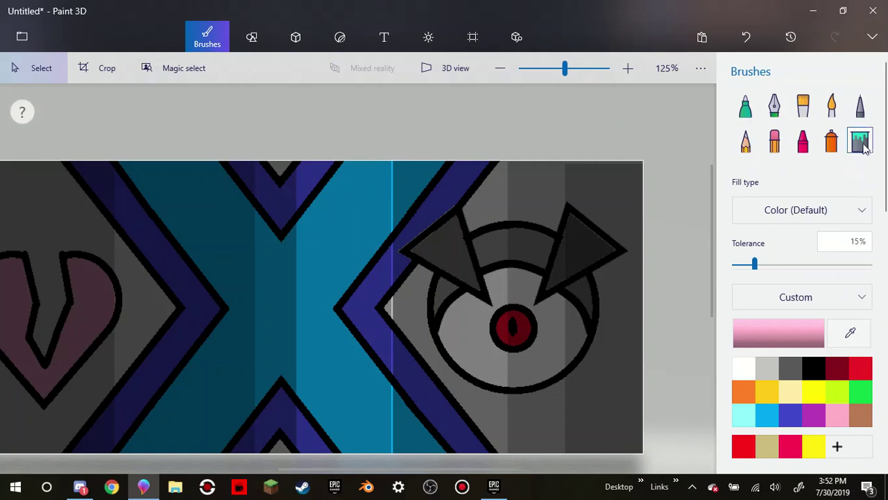
scroll(109, 293, "down", 2)
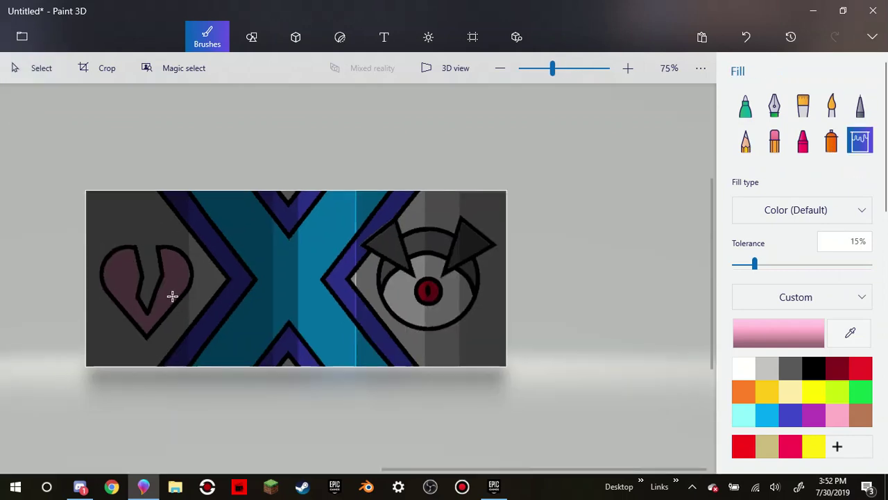
left_click(172, 296)
Fill the eye's iris around the black pupil with the palette's bright red
scroll(460, 341, "up", 3)
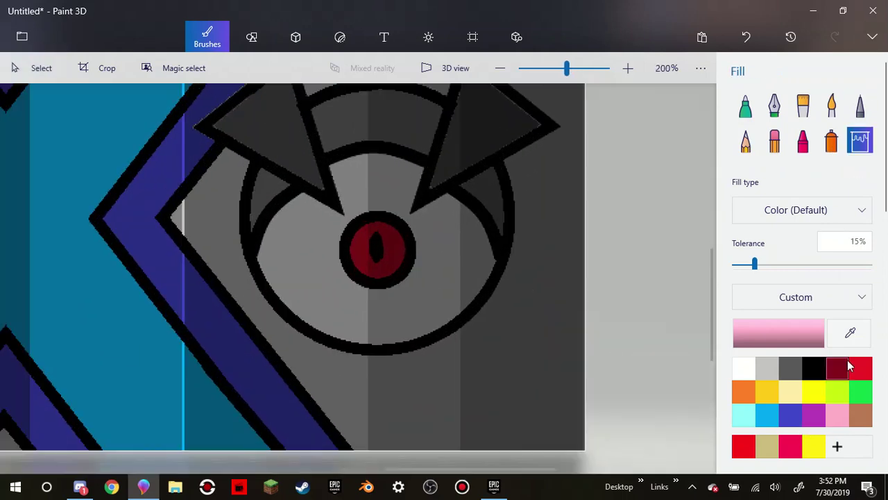
left_click(858, 368)
left_click(390, 251)
scroll(378, 252, "down", 4)
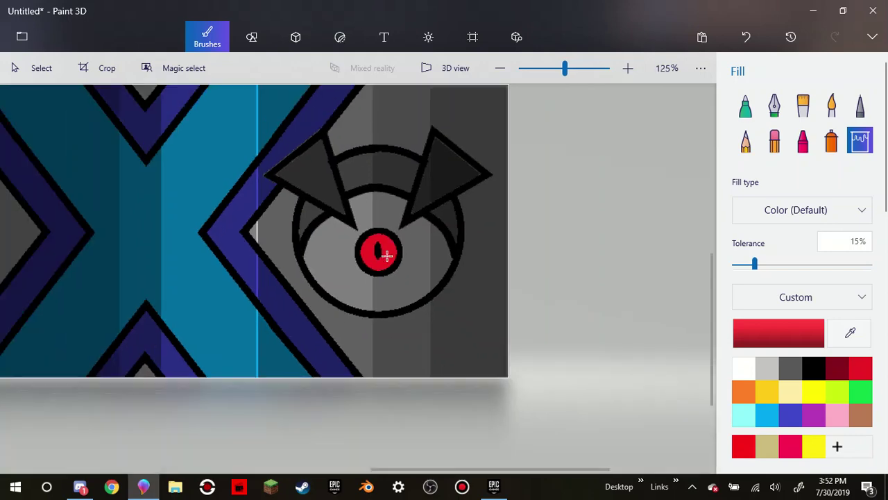
scroll(379, 268, "up", 3)
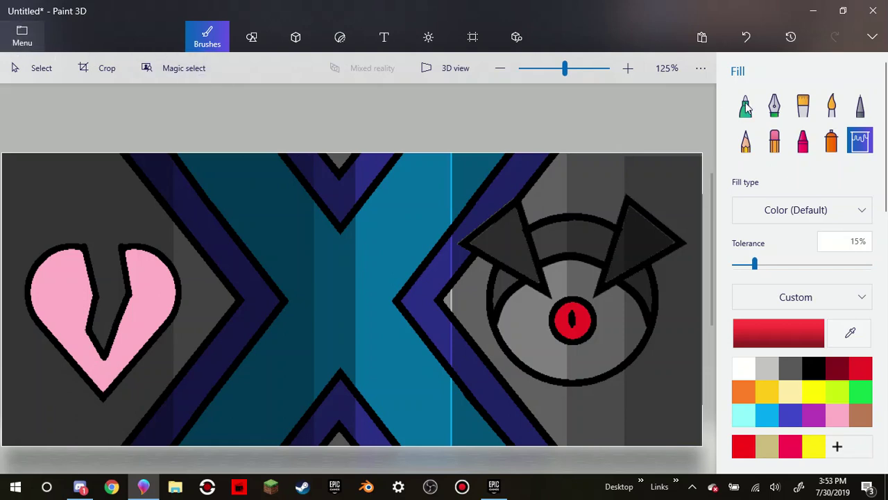
key("ctrl+o")
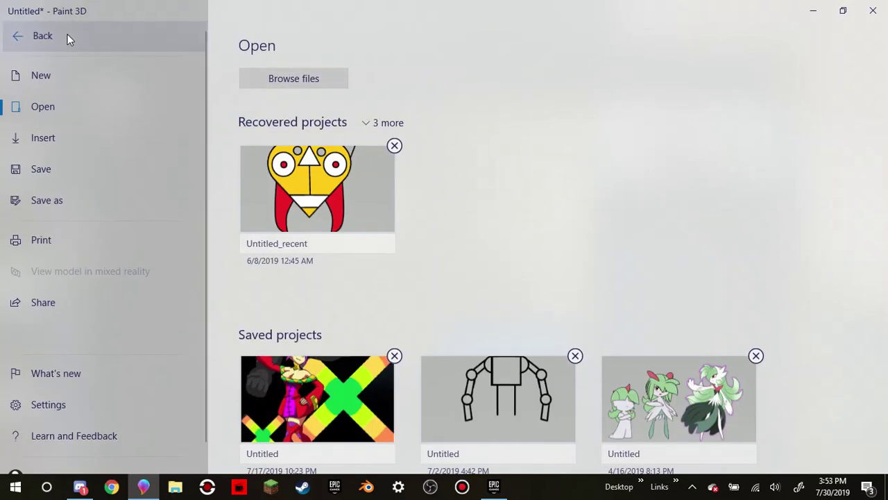
left_click(67, 34)
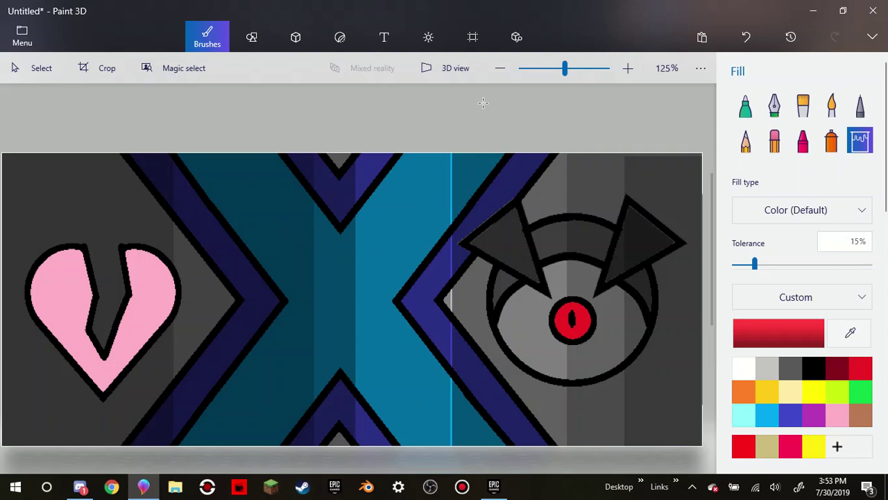
scroll(397, 271, "up", 3)
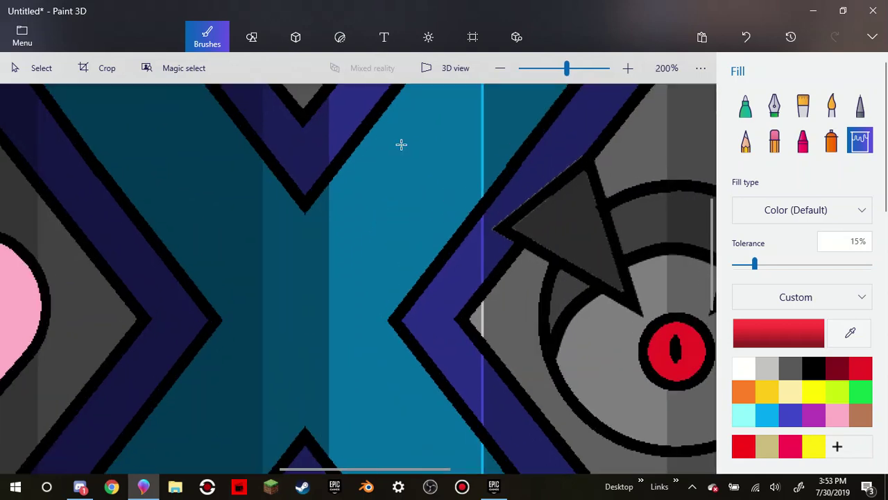
left_click(261, 36)
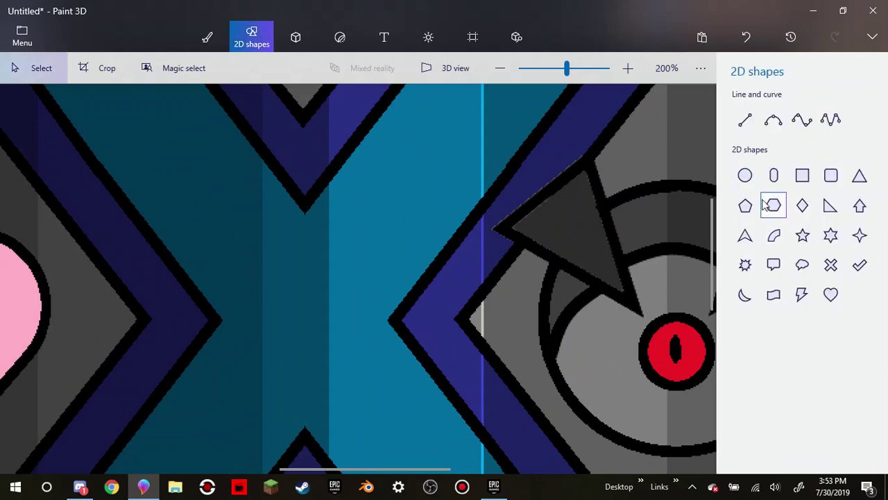
left_click(859, 264)
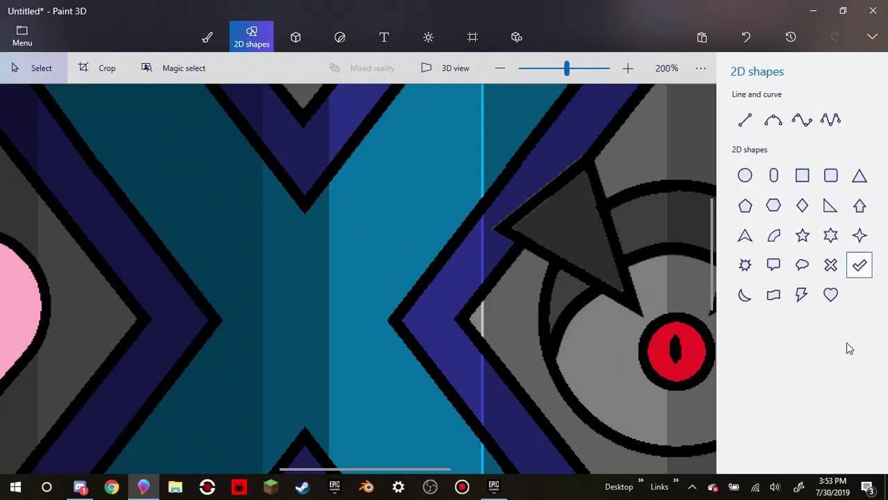
left_click(801, 293)
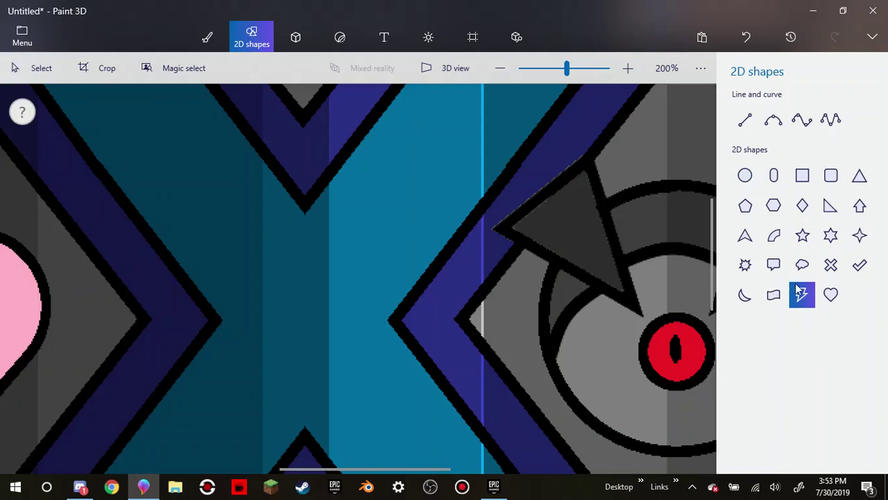
scroll(410, 188, "down", 5)
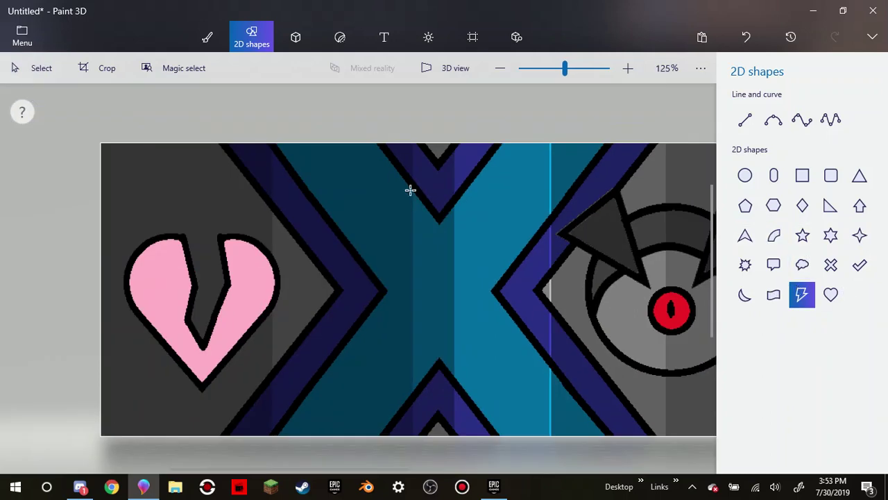
scroll(303, 277, "up", 5)
scroll(303, 277, "up", 1)
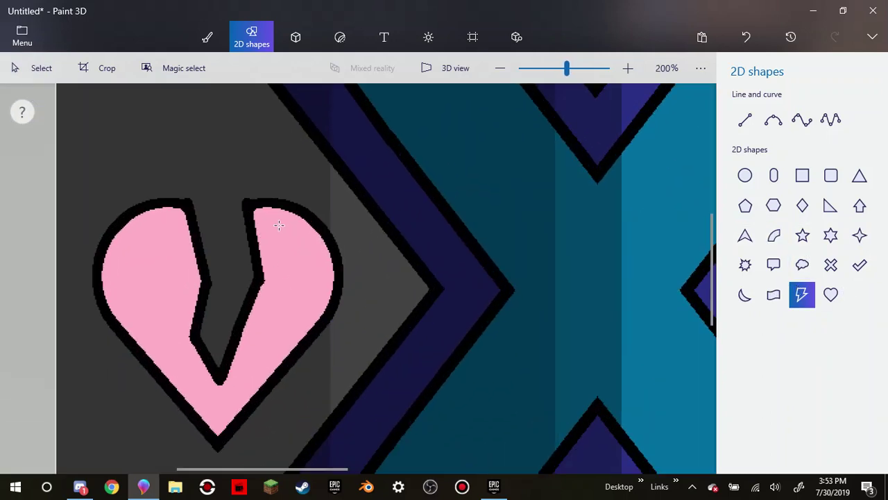
scroll(287, 227, "down", 3)
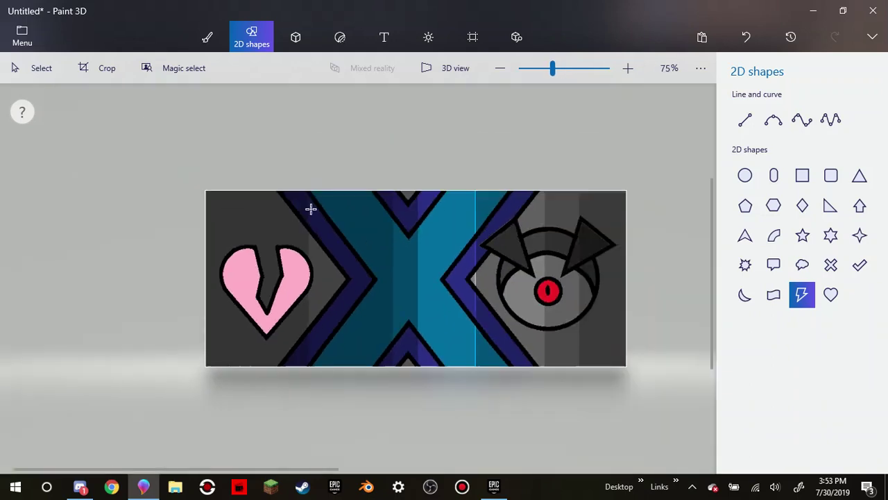
scroll(634, 224, "up", 1)
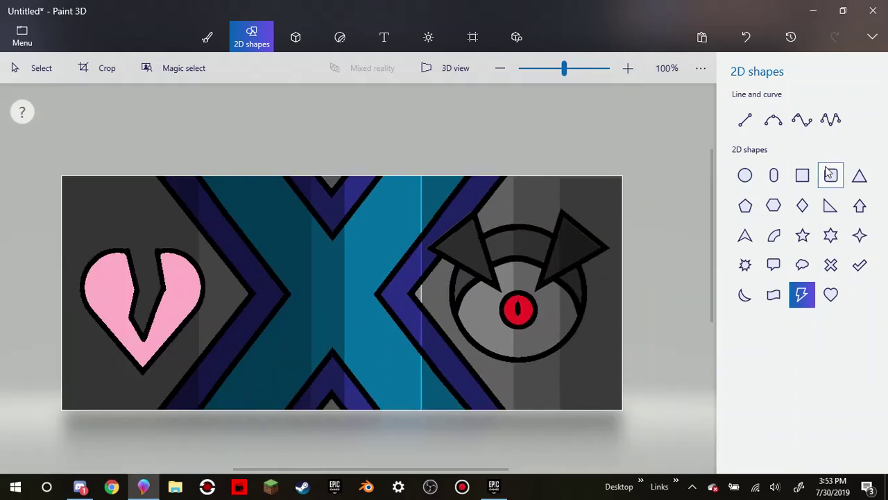
Draw a black triangle beside the X's centre, then rotate and lengthen it to point outward along the upper-right arm
left_click(860, 179)
scroll(341, 301, "up", 2)
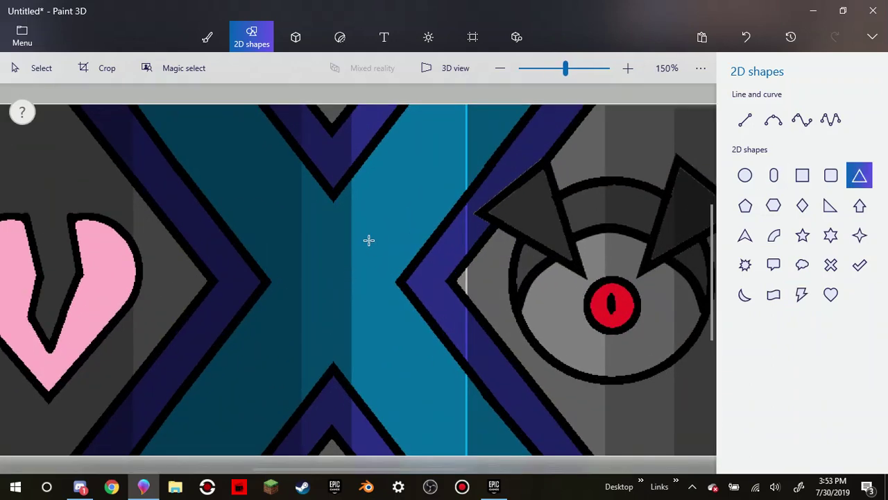
left_click_drag(348, 217, 412, 301)
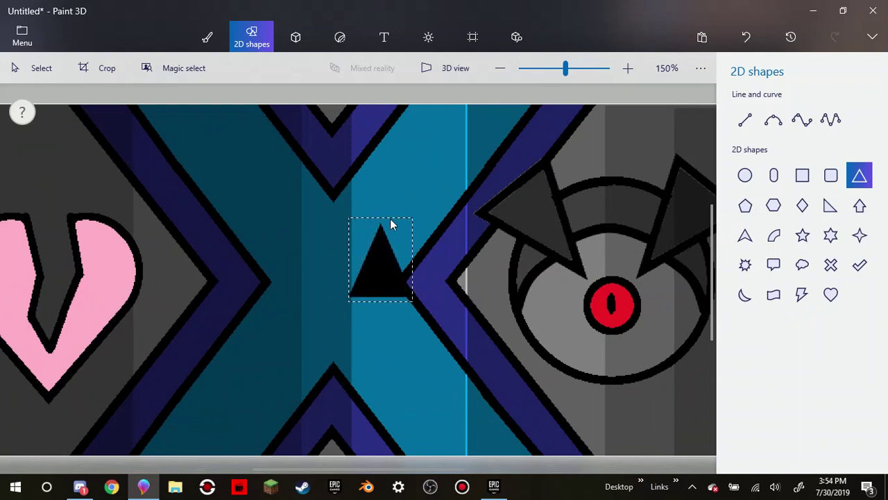
left_click_drag(381, 196, 397, 217)
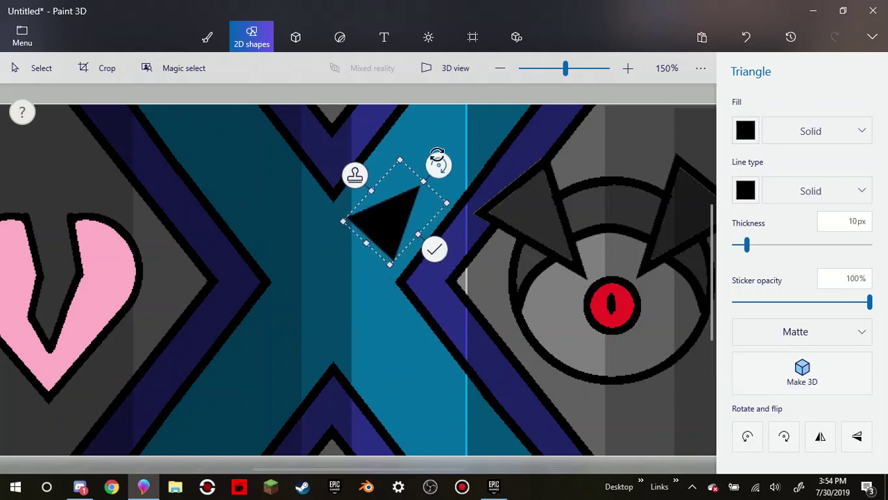
left_click_drag(439, 159, 459, 132)
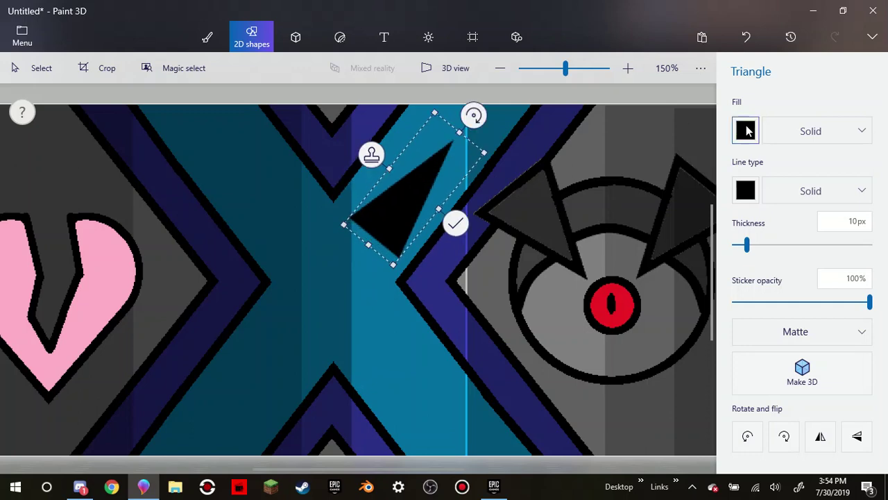
Give the upper-right triangle a solid purple fill and set its outline thickness to 8 px
left_click(745, 130)
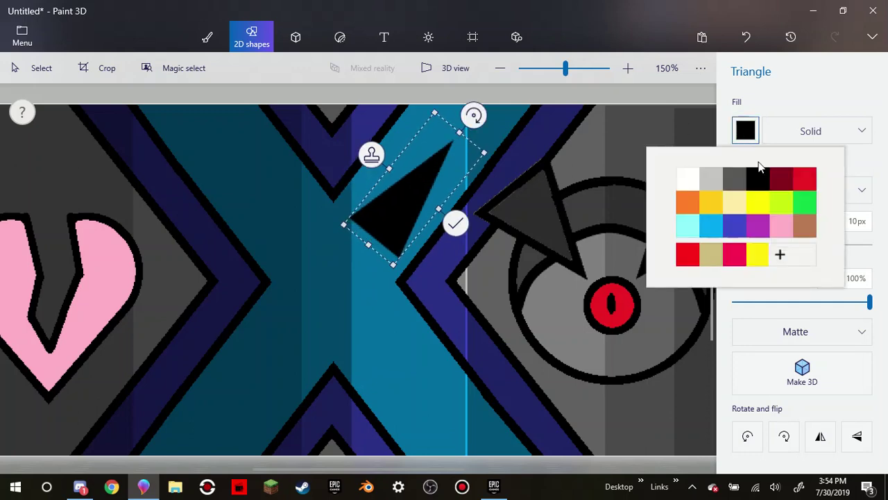
left_click(759, 227)
key("Left")
key("Left")
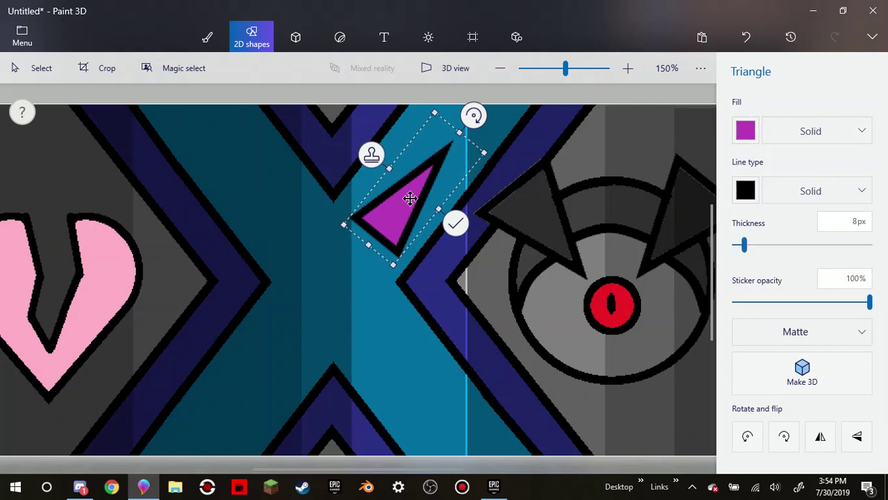
Stamp the purple triangle and place the copy in the X's upper-left arm, rotated to point outward as a mirror of the original
left_click(371, 156)
left_click_drag(405, 208, 278, 228)
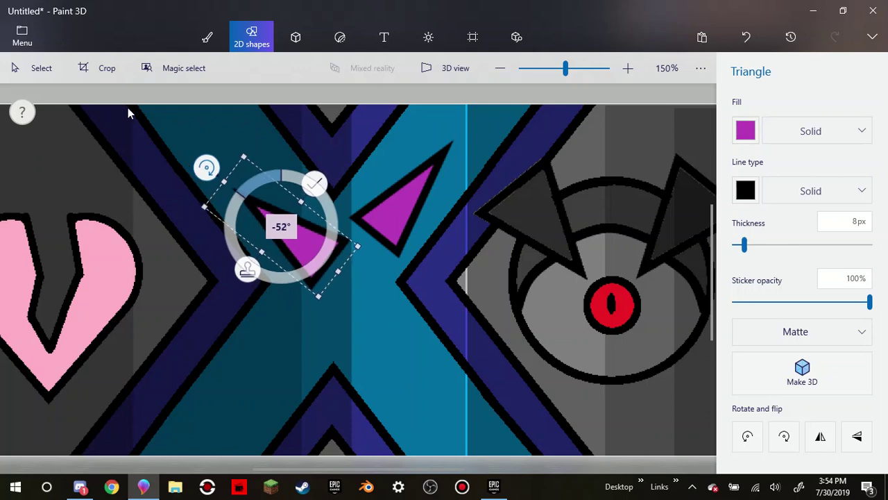
left_click_drag(211, 164, 218, 156)
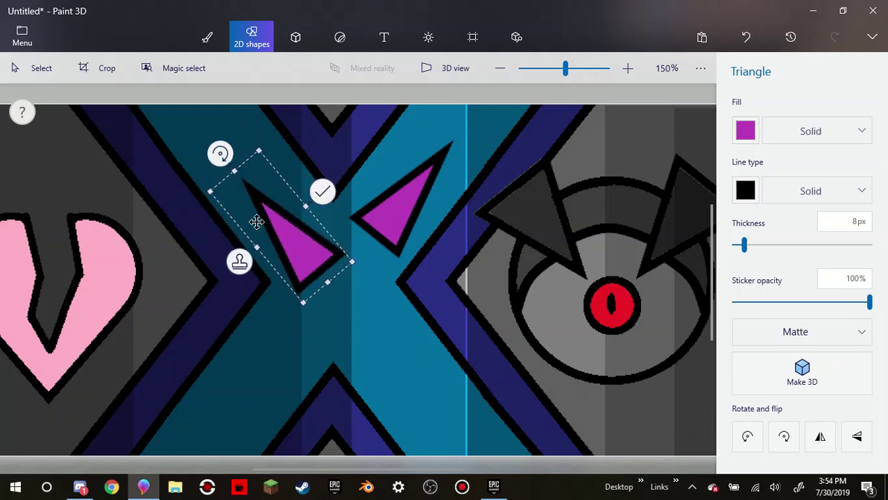
left_click_drag(312, 269, 289, 234)
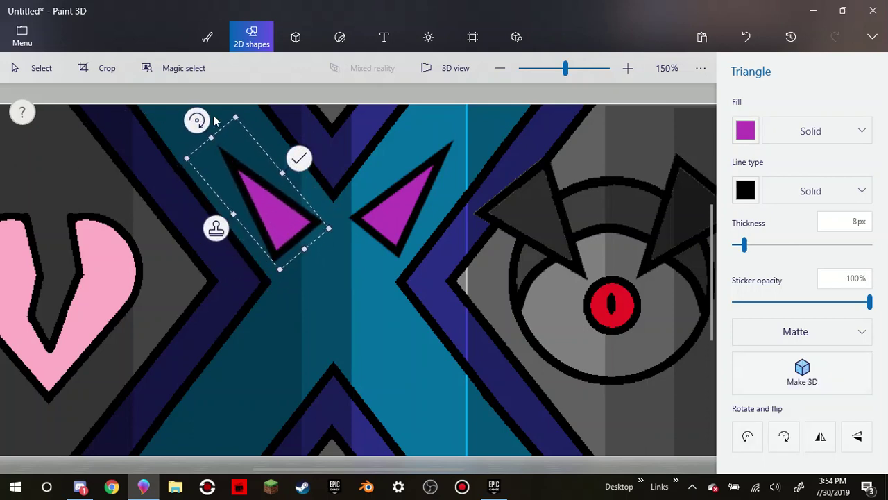
left_click_drag(197, 119, 183, 131)
left_click_drag(298, 204, 288, 214)
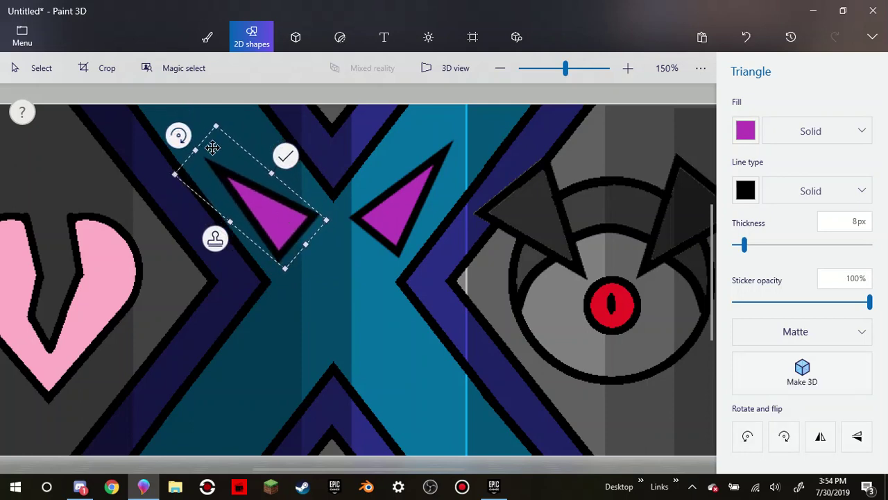
left_click_drag(178, 135, 184, 129)
Stamp the upper-left triangle, pull the copy below the X's centre and flip it horizontally and vertically
left_click_drag(269, 222, 375, 313)
left_click(215, 230)
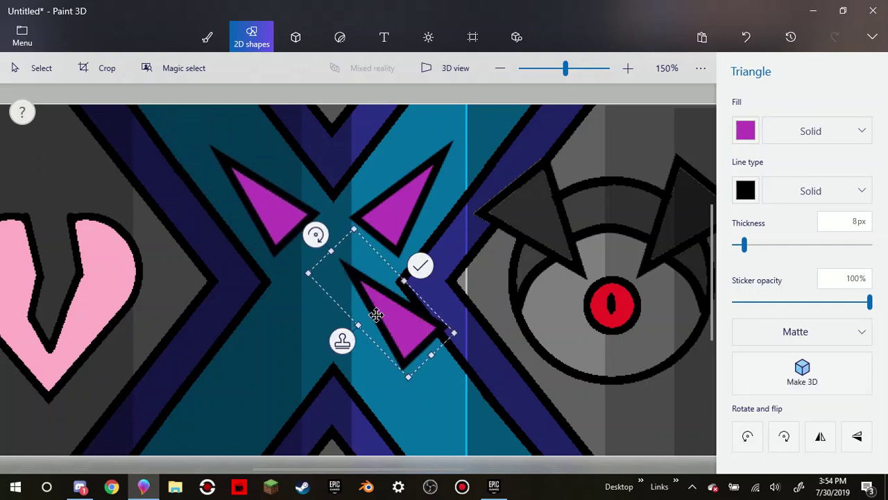
left_click(856, 433)
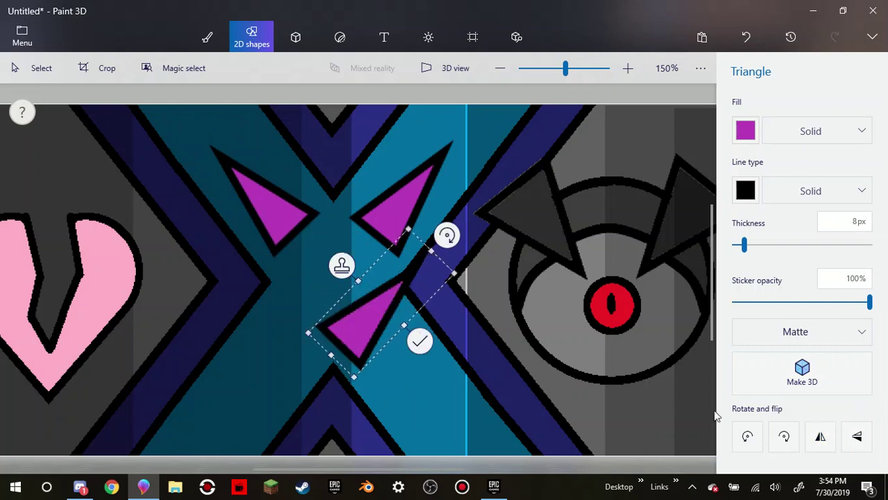
left_click(821, 436)
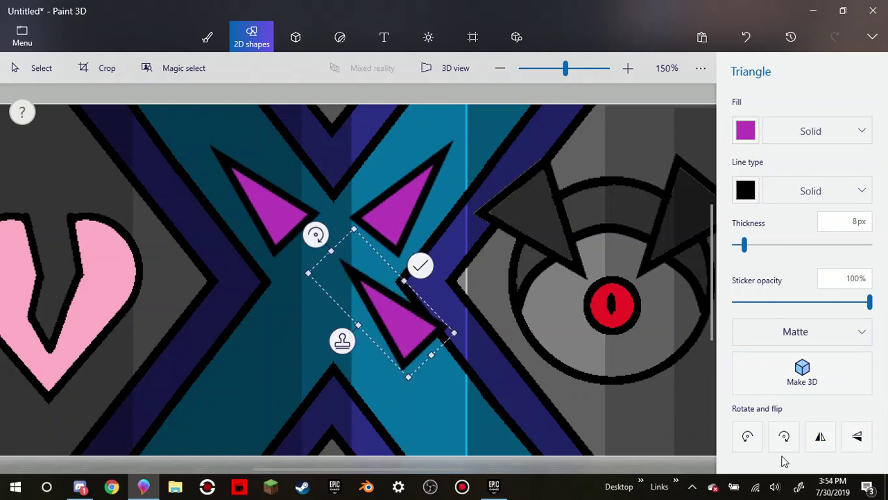
left_click(822, 438)
left_click(857, 433)
Move the flipped triangle into the X's lower-right arm and rotate it slightly to point outward along the arm
left_click_drag(377, 301, 408, 377)
left_click_drag(475, 439, 467, 446)
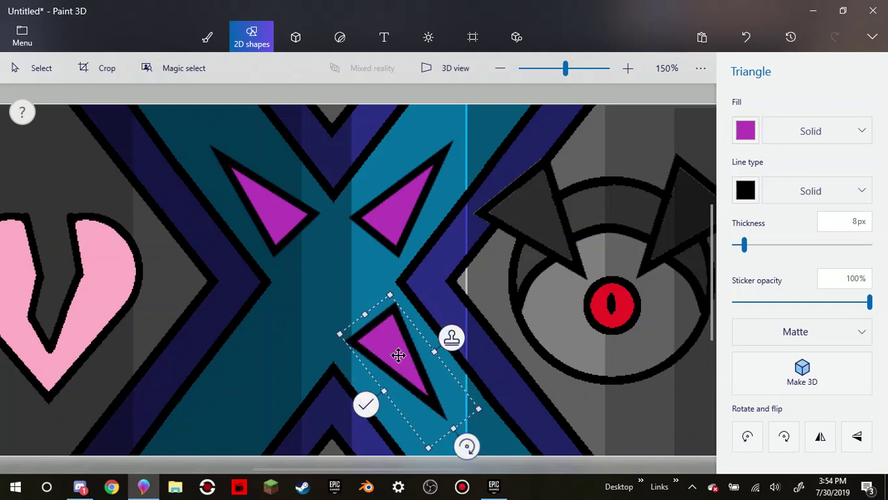
left_click_drag(398, 357, 382, 351)
left_click_drag(460, 445, 468, 433)
left_click_drag(390, 359, 396, 355)
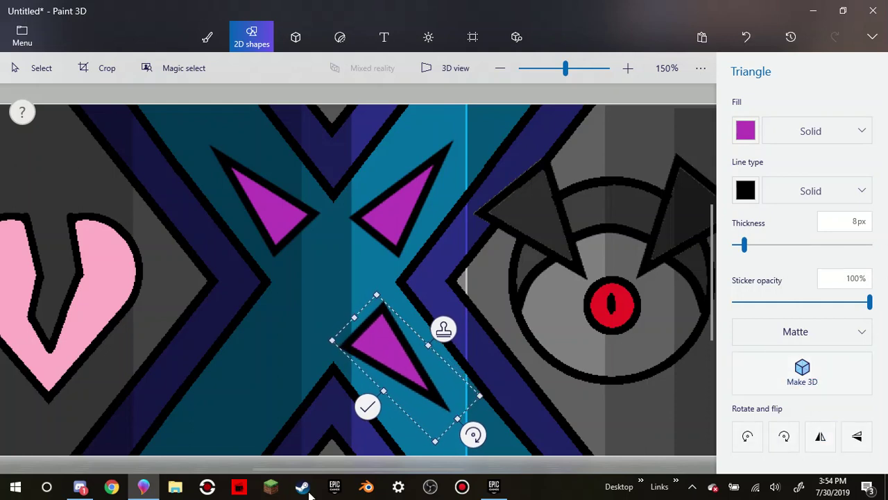
Stamp the lower-right triangle, rotate the copy 90° clockwise, place it in the X's lower-left arm and apply it
left_click(447, 339)
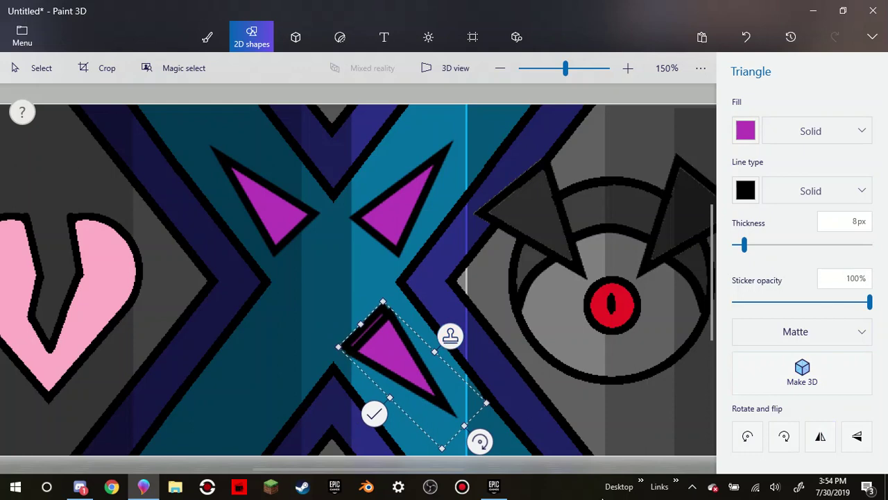
left_click(784, 435)
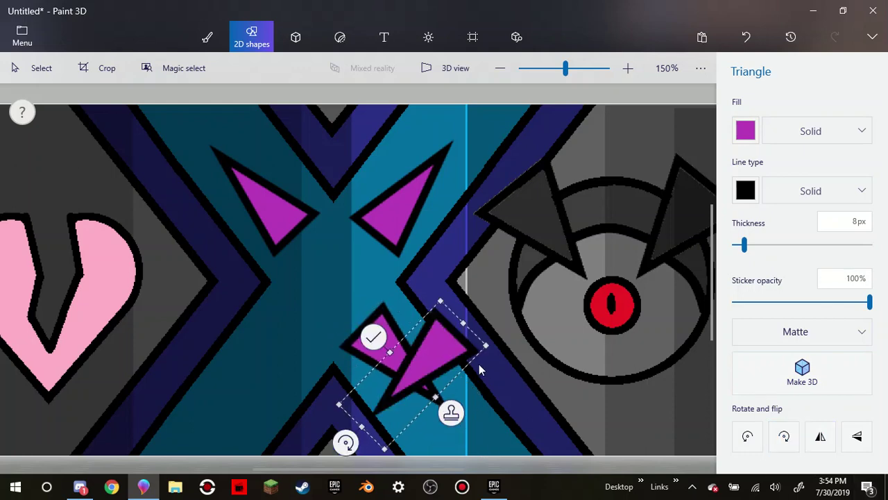
left_click_drag(442, 365, 284, 364)
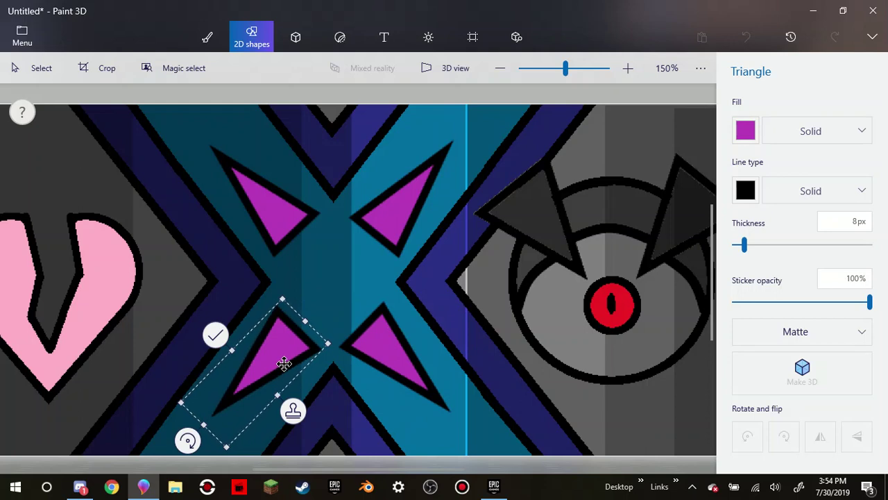
left_click(397, 244)
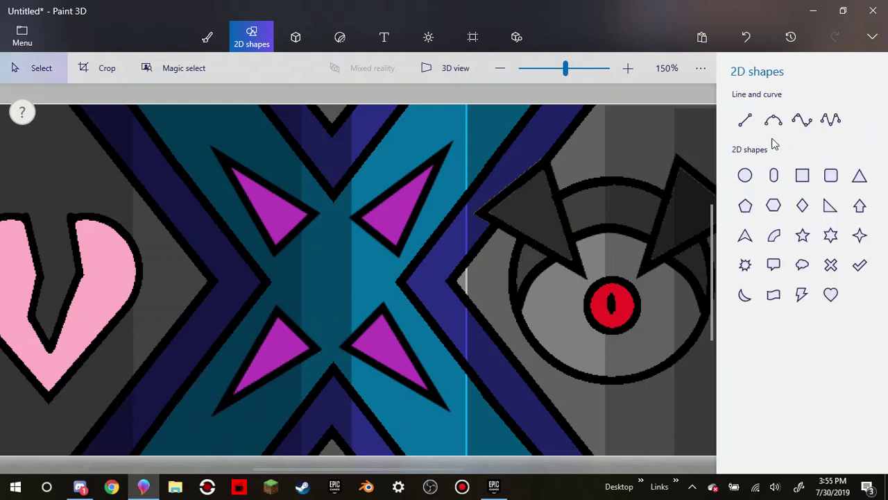
Draw a purple circle with a thick black outline at the X's centre between the four triangles and apply it
left_click(745, 176)
scroll(324, 285, "up", 3)
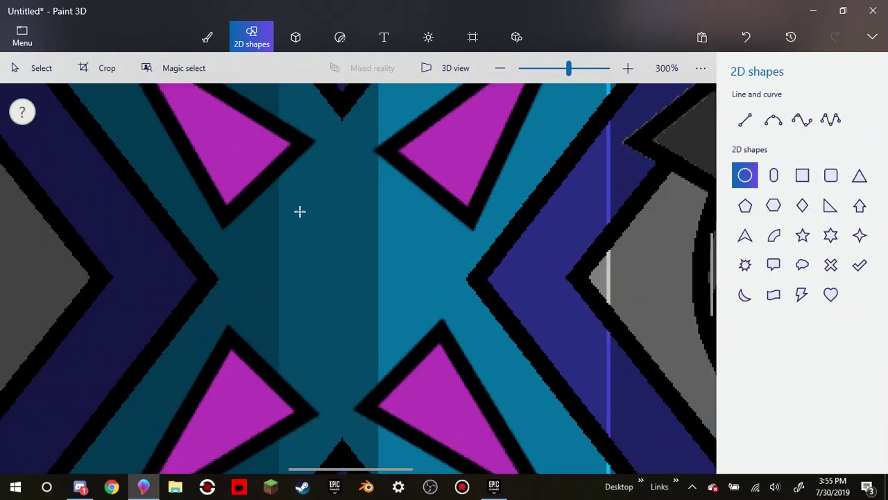
left_click_drag(295, 206, 415, 327)
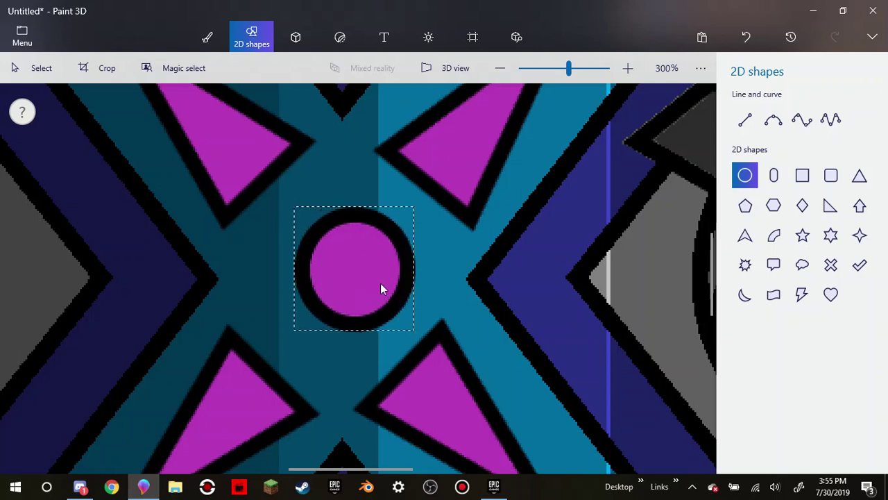
left_click(595, 244)
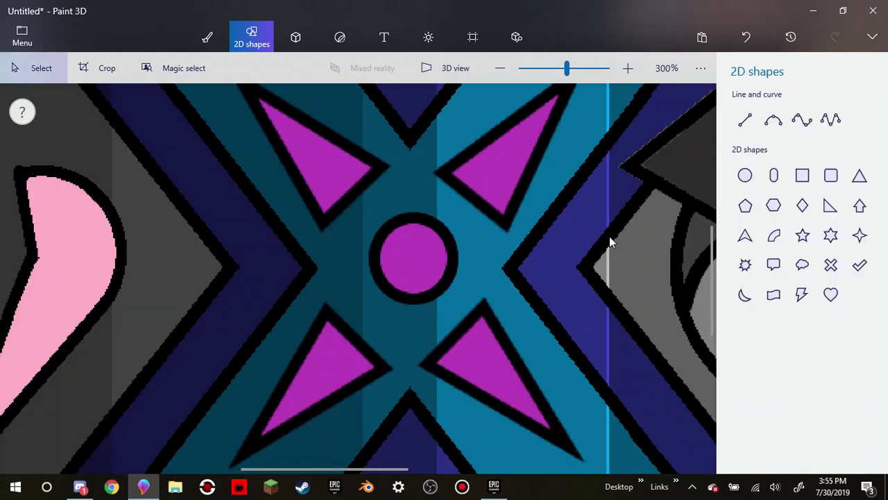
scroll(609, 238, "down", 6)
scroll(450, 291, "up", 6)
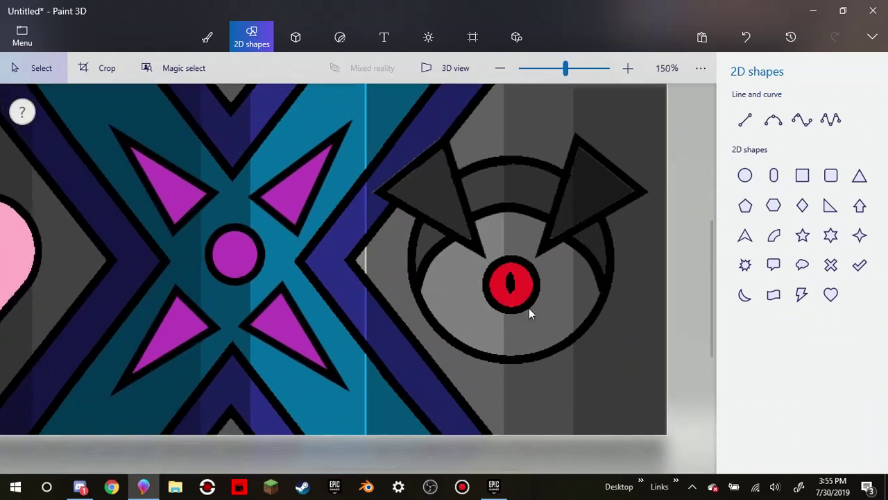
scroll(571, 327, "down", 4)
scroll(410, 310, "down", 2)
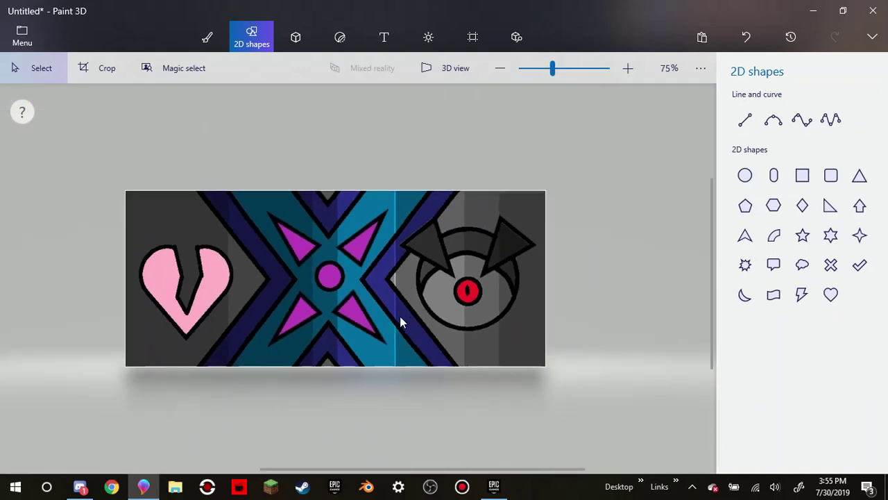
scroll(300, 276, "up", 4)
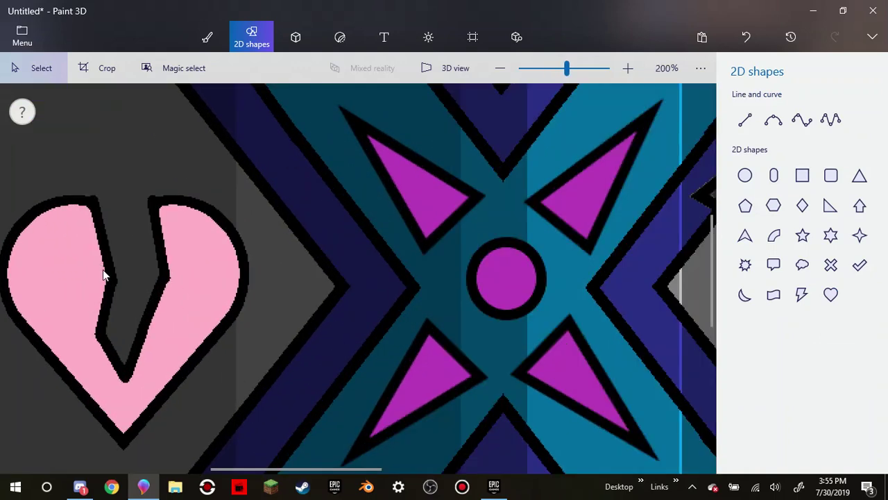
scroll(443, 247, "down", 4)
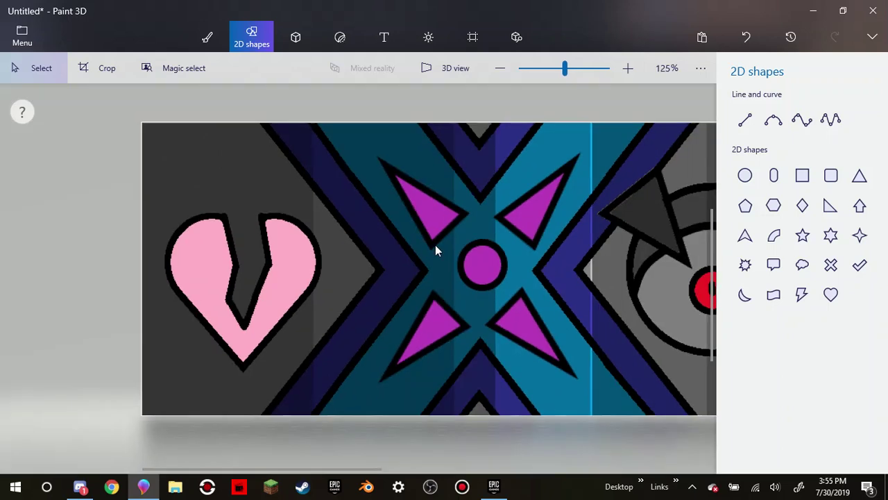
left_click(746, 178)
scroll(341, 185, "up", 5)
left_click_drag(244, 149, 390, 282)
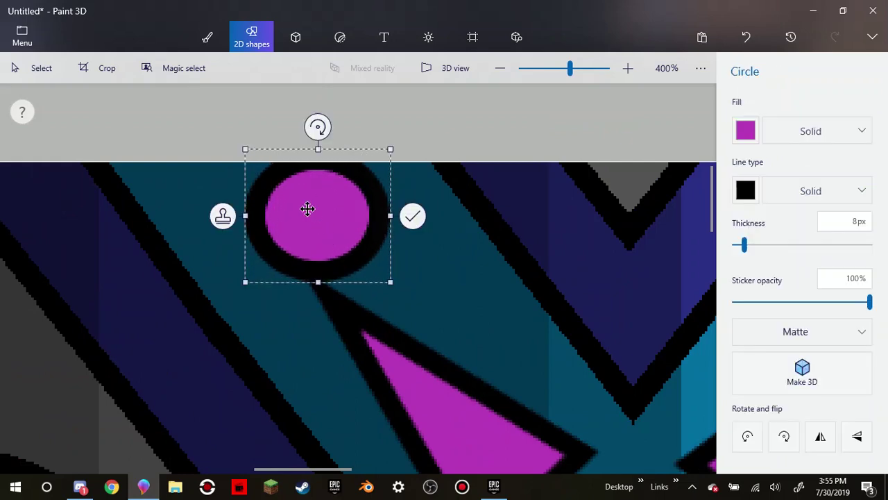
left_click_drag(307, 209, 292, 188)
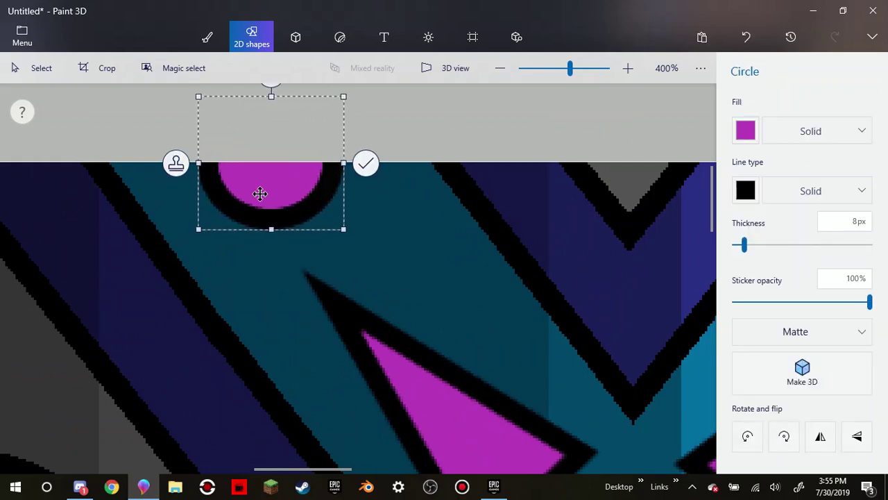
scroll(301, 206, "down", 5)
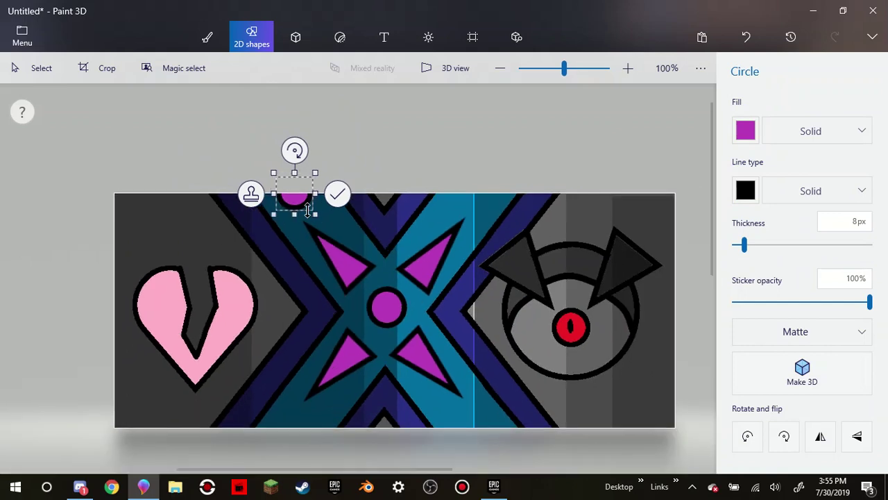
left_click(745, 38)
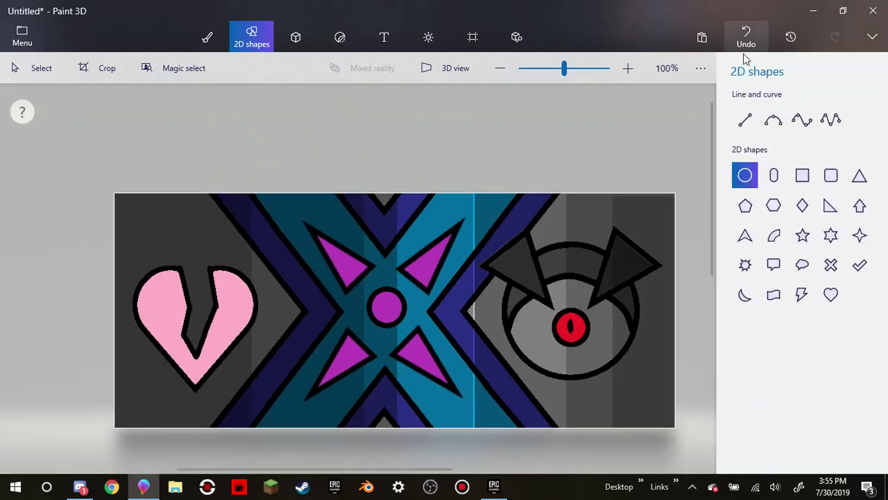
Draw a black diamond inside the purple centre circle, narrow it into a vertical slit pupil near the circle's middle and apply it
left_click(803, 208)
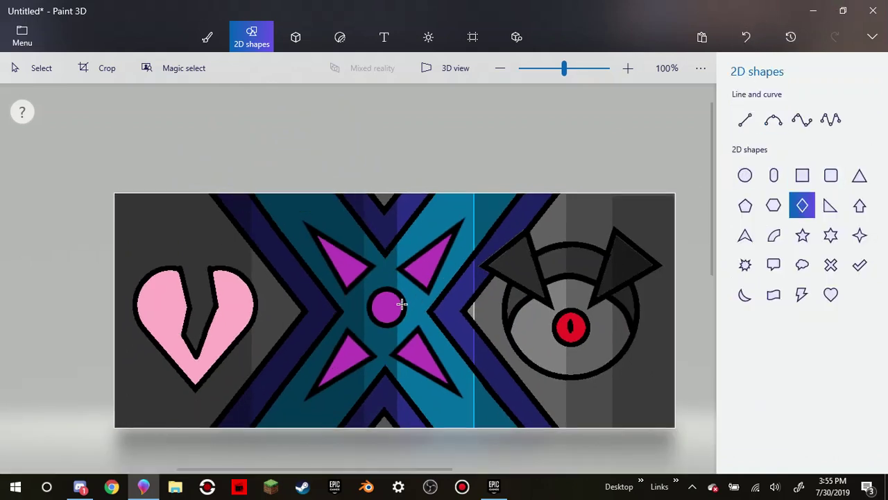
scroll(402, 303, "up", 9)
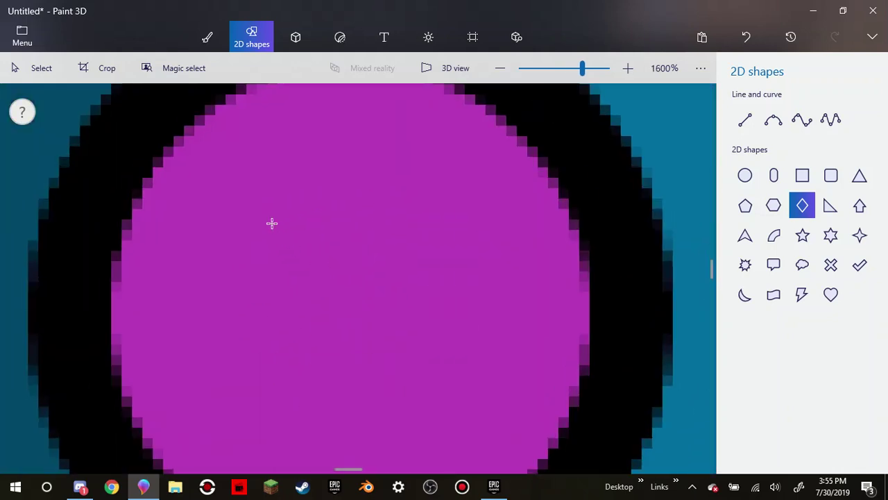
mouse_move(265, 211)
left_mouse_down()
mouse_move(478, 484)
mouse_move(558, 496)
left_mouse_up()
left_click_drag(442, 369, 386, 335)
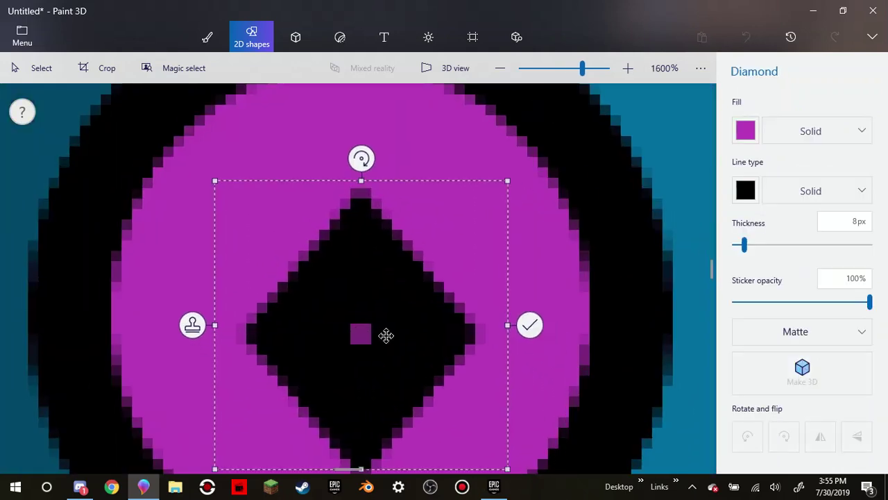
left_click_drag(506, 319, 459, 319)
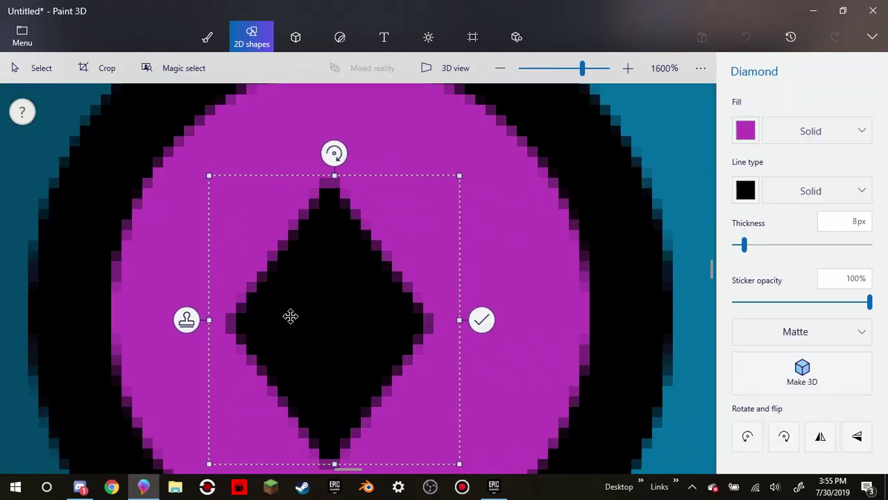
left_click_drag(290, 313, 317, 292)
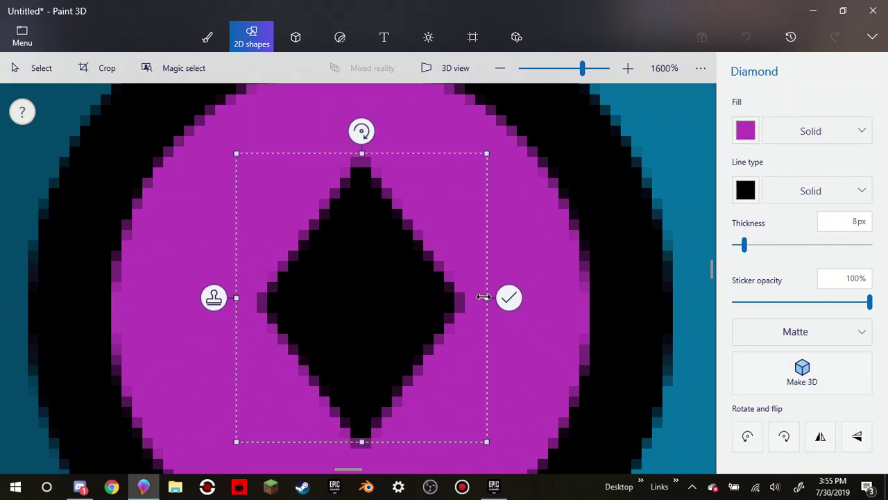
left_click_drag(487, 294, 377, 297)
left_click_drag(281, 278, 315, 279)
left_click(520, 270)
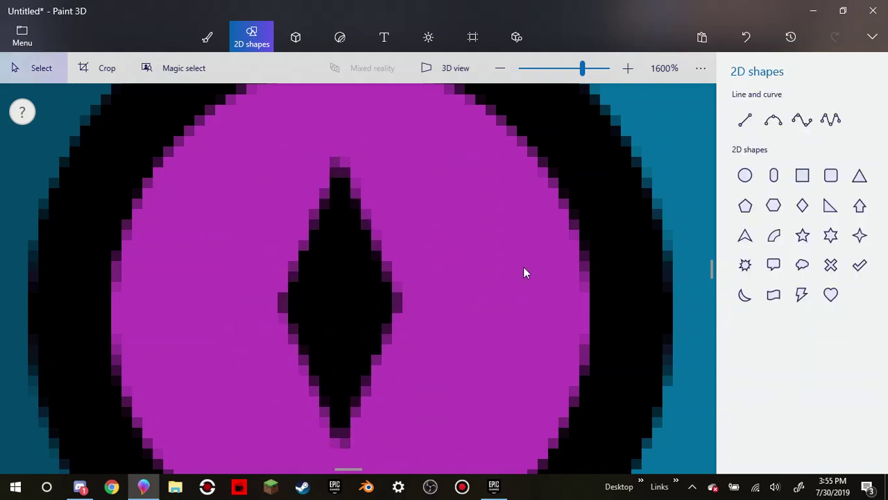
Switch to the Pixel pen and change its colour from the palette purple to a bright magenta, hex fb03ff
scroll(534, 264, "down", 10)
scroll(522, 289, "down", 3)
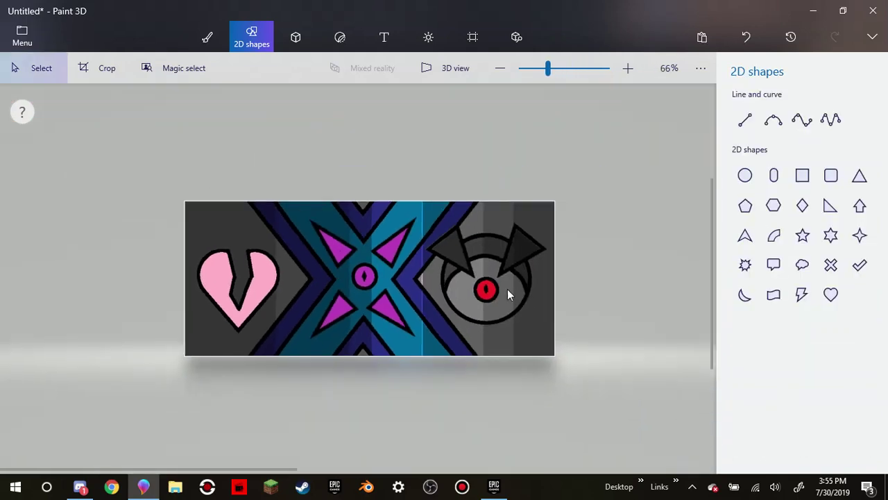
scroll(228, 284, "up", 6)
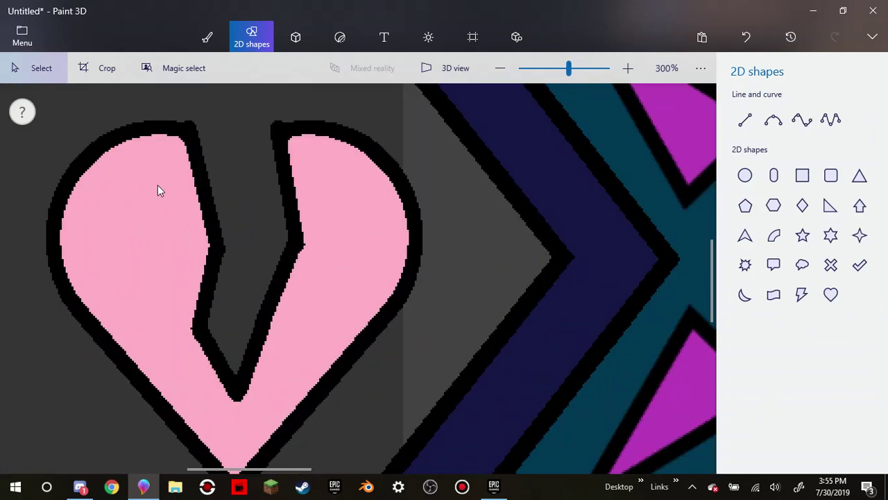
scroll(159, 190, "down", 3)
scroll(180, 199, "down", 1)
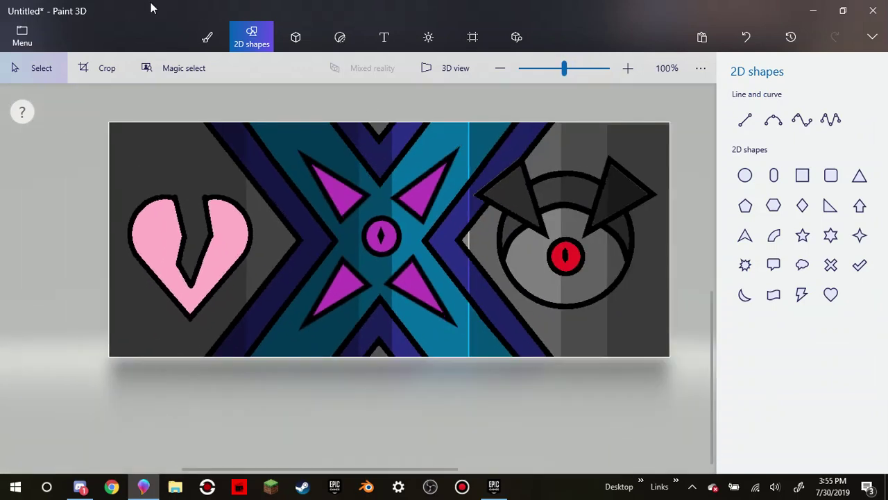
left_click(208, 34)
left_click(861, 108)
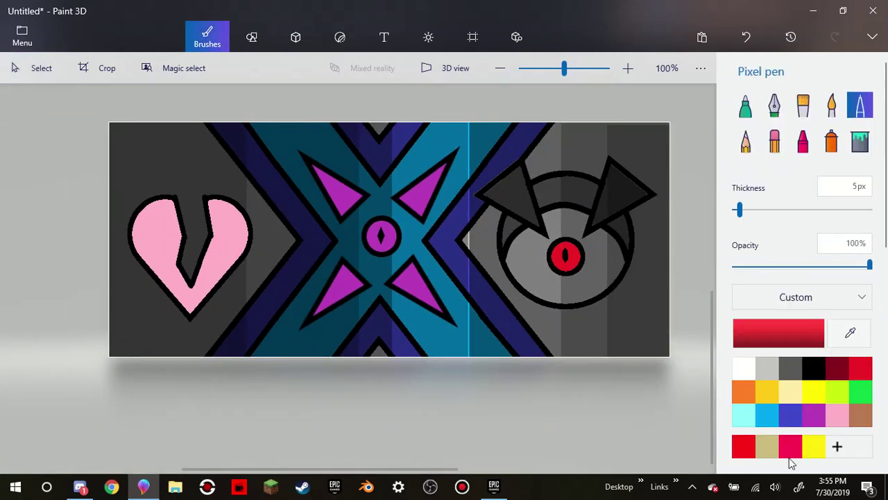
left_click(815, 419)
left_click(774, 323)
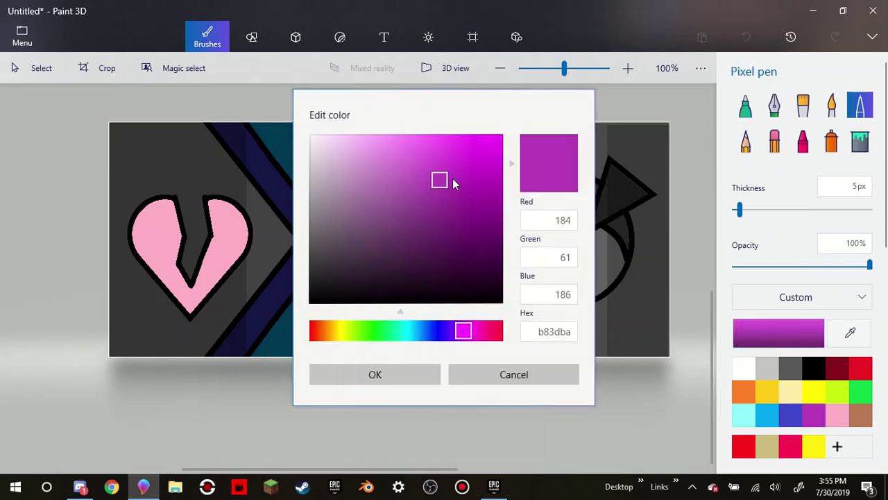
left_click(485, 159)
left_click_drag(485, 159, 503, 131)
left_click(380, 369)
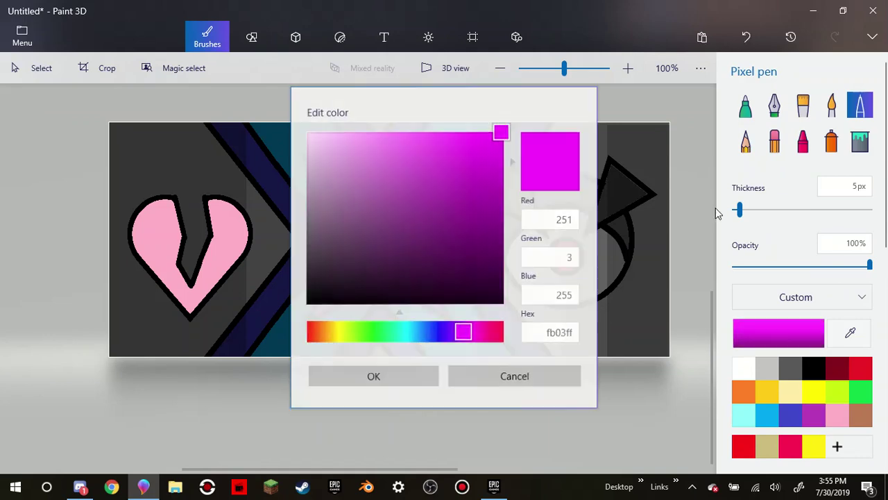
Draw a wavy 5 px magenta line across each half of the broken heart and fill the pink area below with magenta
scroll(196, 303, "up", 5)
scroll(283, 263, "up", 2)
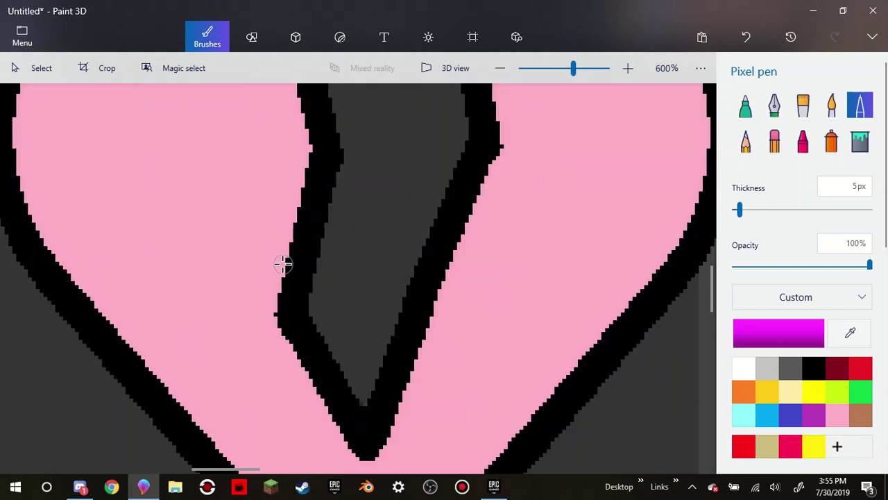
mouse_move(276, 263)
left_mouse_down()
mouse_move(252, 267)
mouse_move(226, 289)
mouse_move(156, 302)
left_mouse_up()
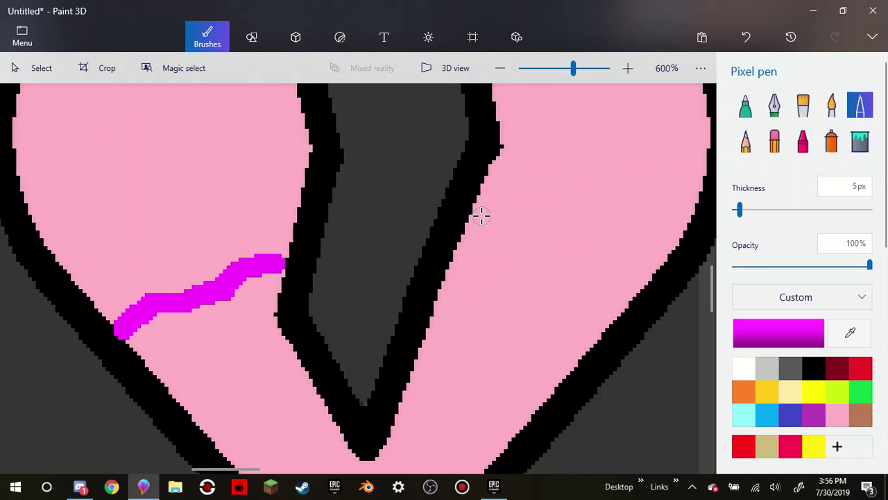
left_click_drag(481, 216, 668, 256)
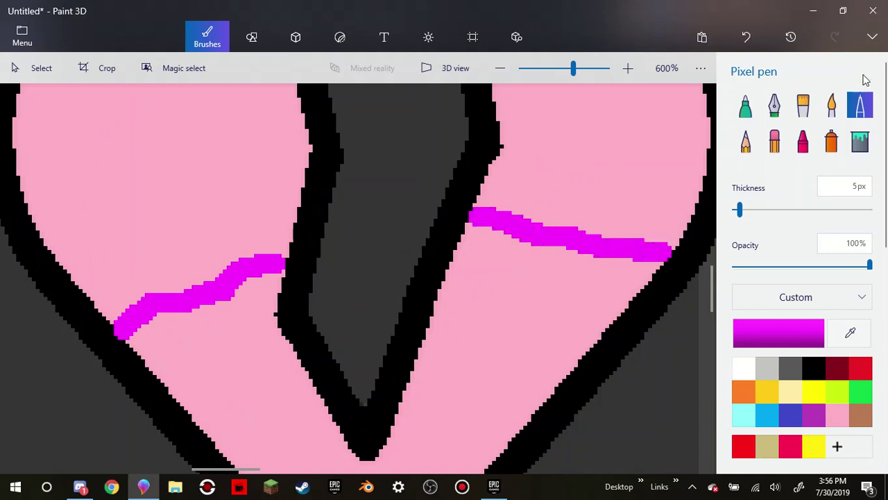
left_click(860, 141)
left_click(508, 300)
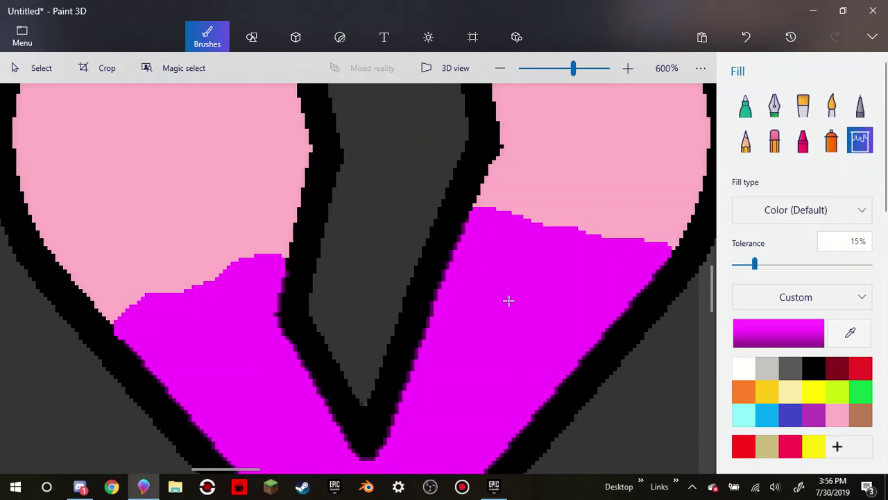
Smooth the wavy upper edge of the magenta area in the heart's left half with the 5 px Pixel pen
scroll(509, 301, "down", 10)
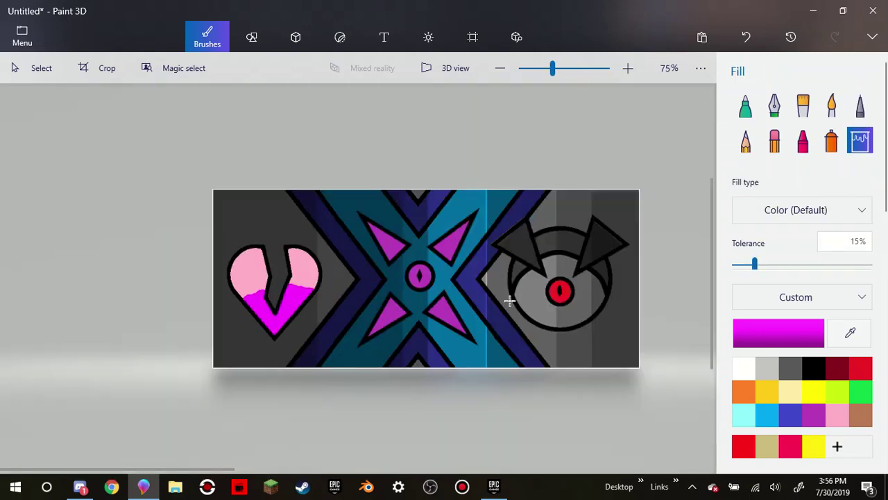
scroll(508, 300, "down", 1)
scroll(289, 282, "up", 4)
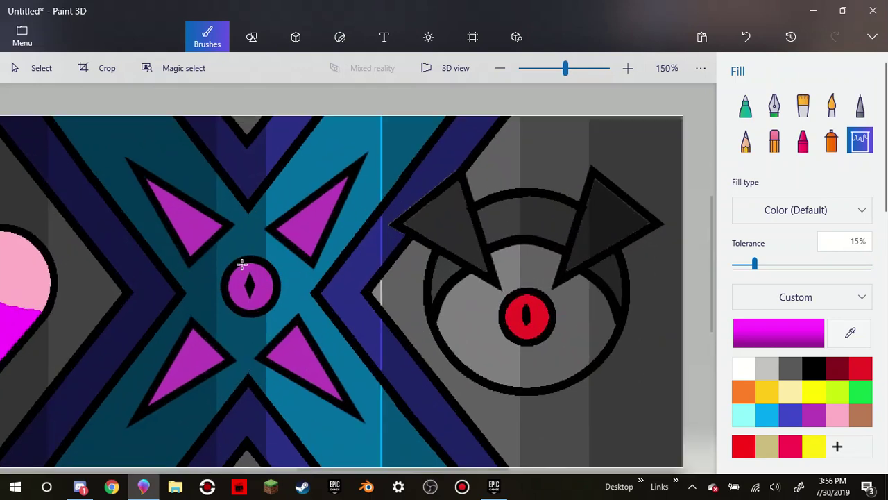
scroll(234, 254, "down", 4)
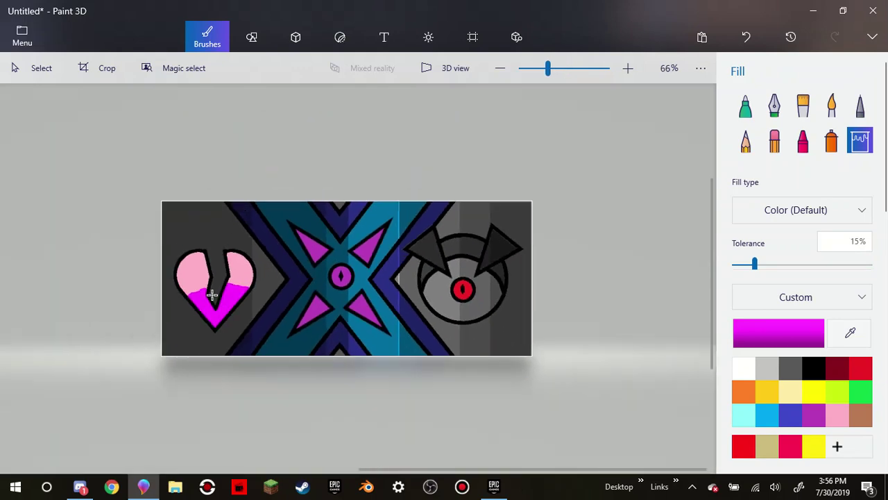
scroll(212, 295, "up", 14)
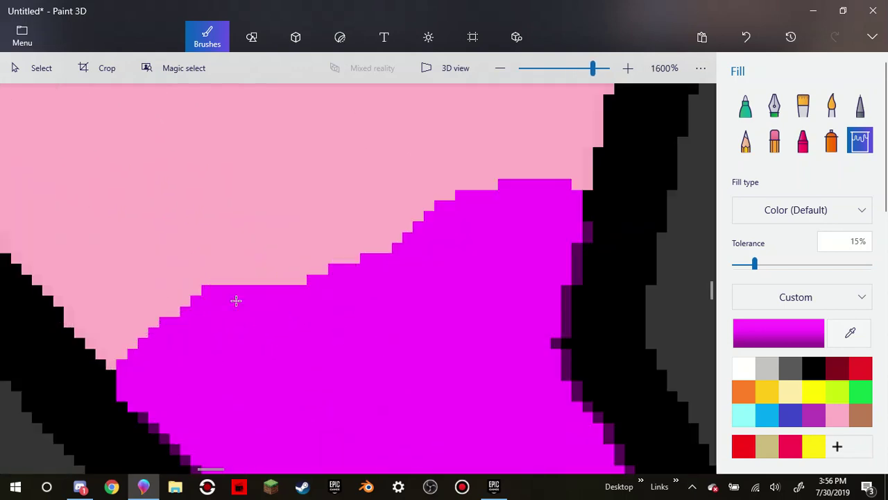
scroll(235, 299, "up", 2)
scroll(515, 222, "down", 2)
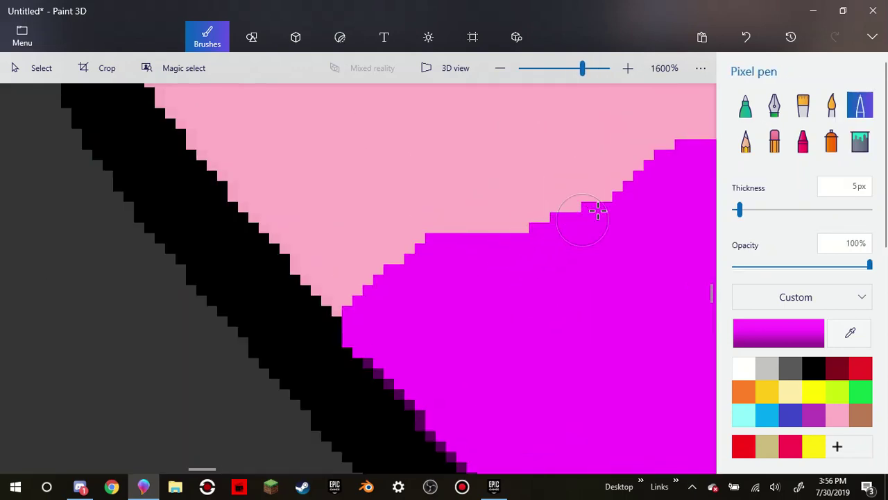
mouse_move(621, 193)
left_mouse_down()
mouse_move(405, 268)
mouse_move(372, 298)
left_mouse_up()
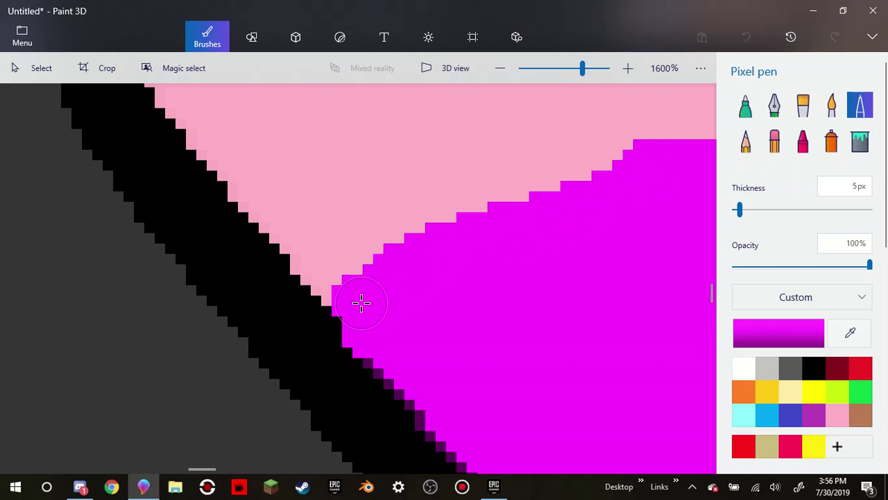
scroll(482, 291, "down", 3)
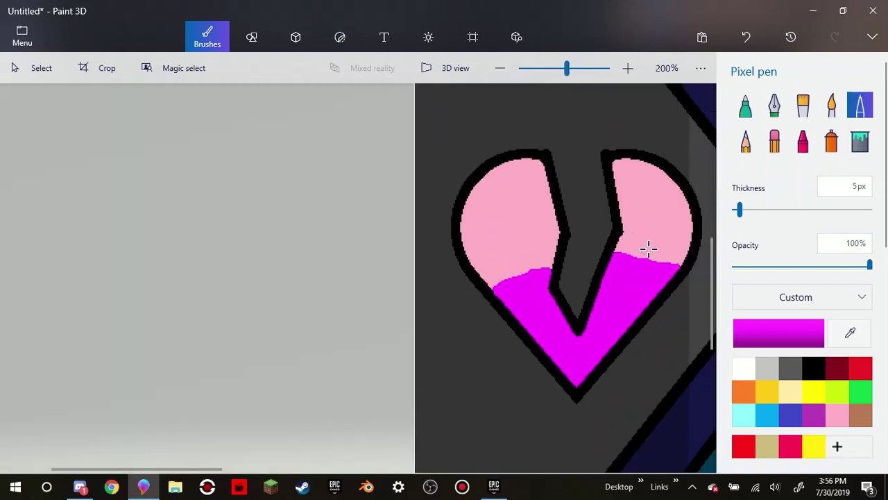
scroll(603, 246, "down", 3)
scroll(562, 293, "up", 3)
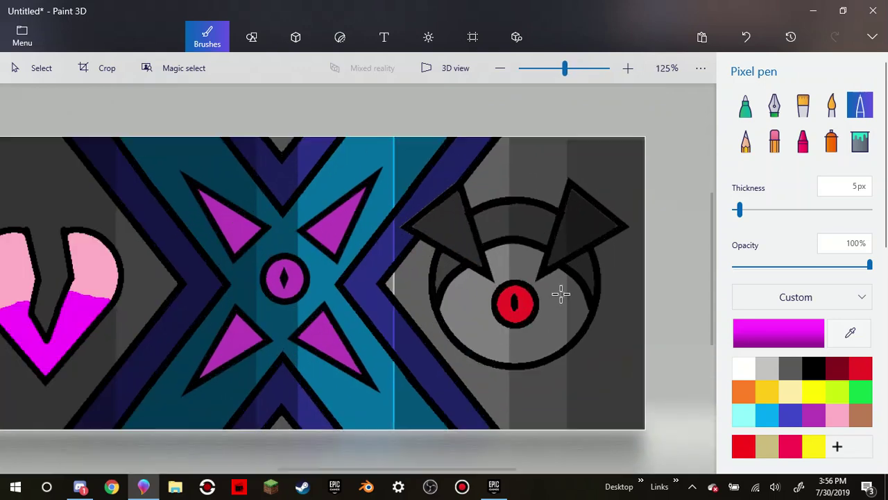
Fill the pink upper areas of both broken-heart halves with the palette purple at 15% tolerance
scroll(548, 307, "up", 4)
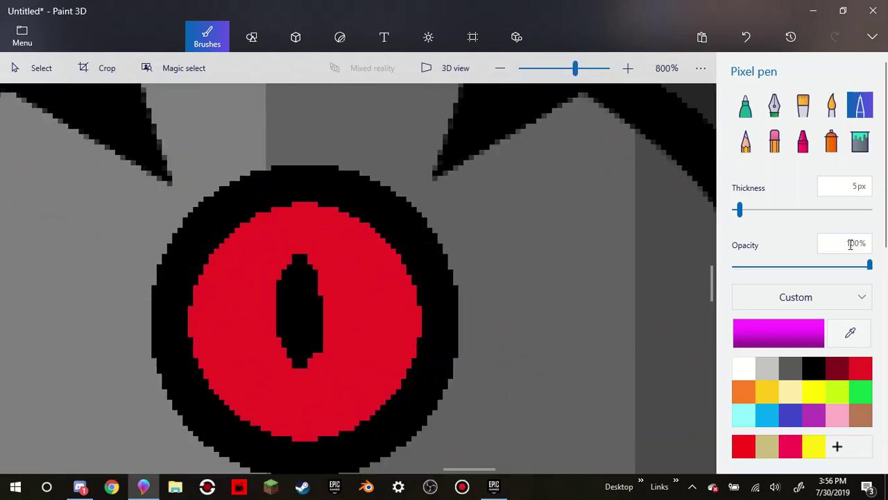
scroll(458, 167, "down", 6)
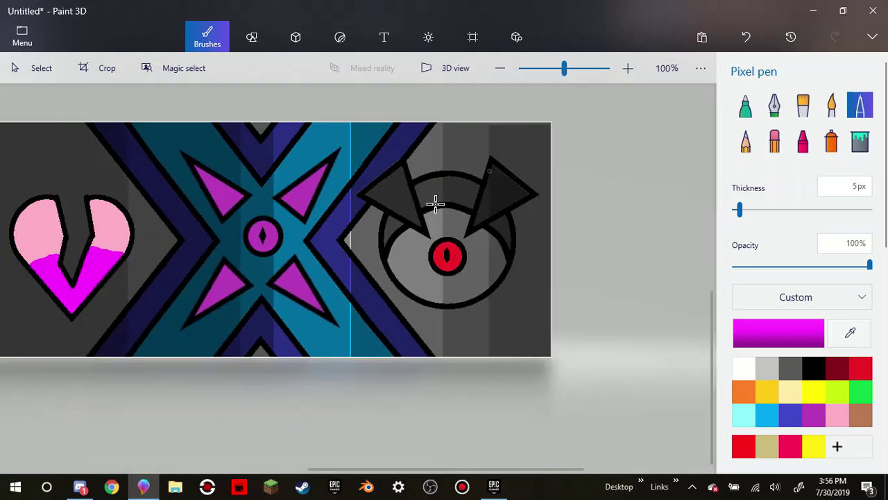
scroll(166, 250, "up", 3)
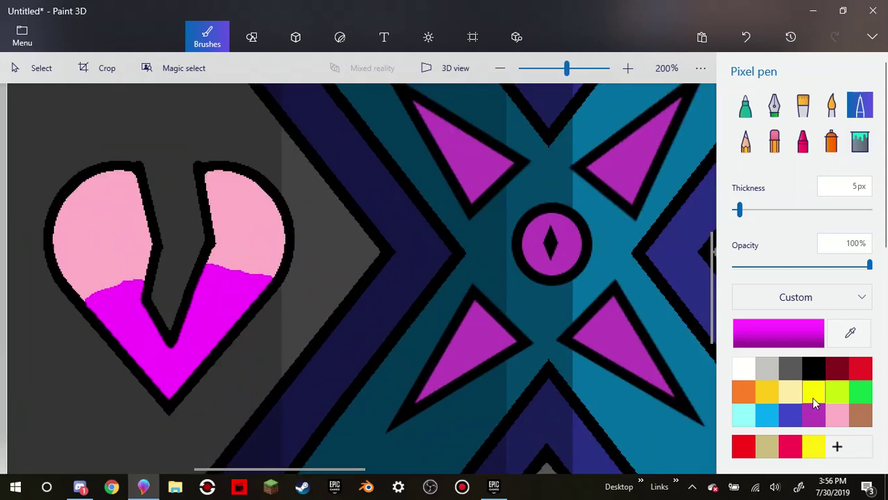
key("f")
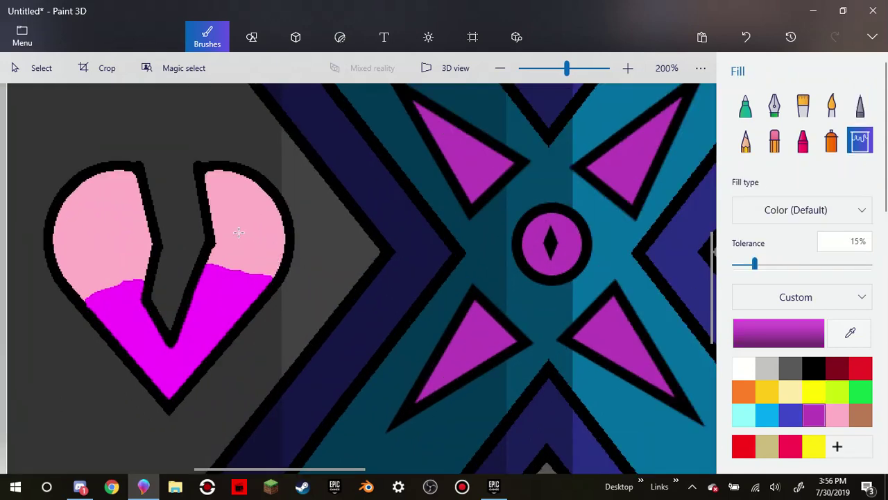
left_click(239, 230)
left_click(63, 234)
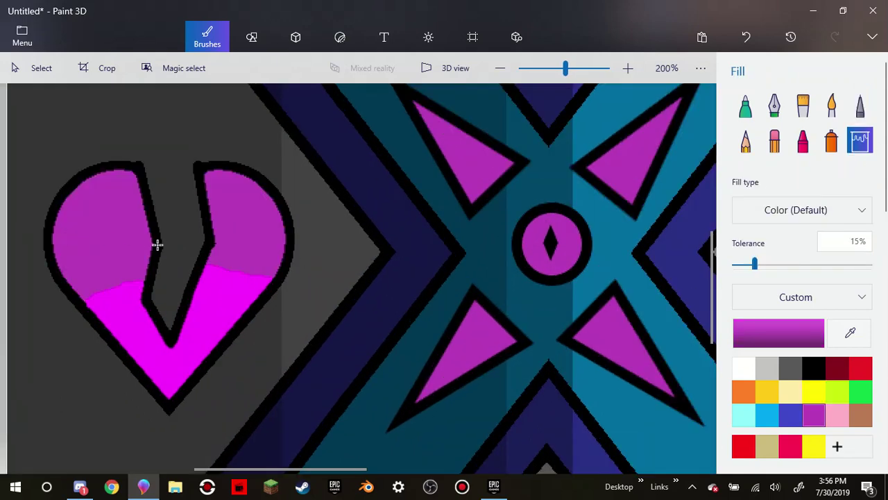
Spray purple, hex b83dba, along the purple-magenta boundary in the heart's right half with a 38 px Spray can at 25% opacity
scroll(158, 244, "down", 2)
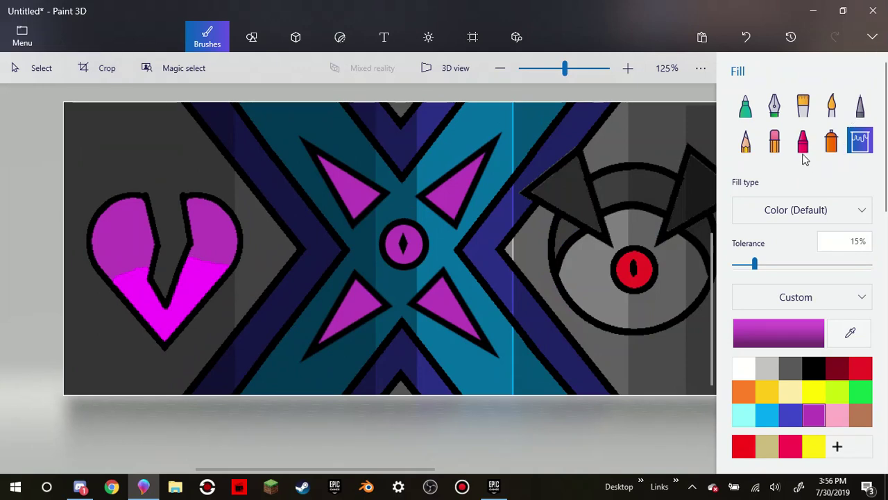
left_click(832, 142)
left_click(800, 344)
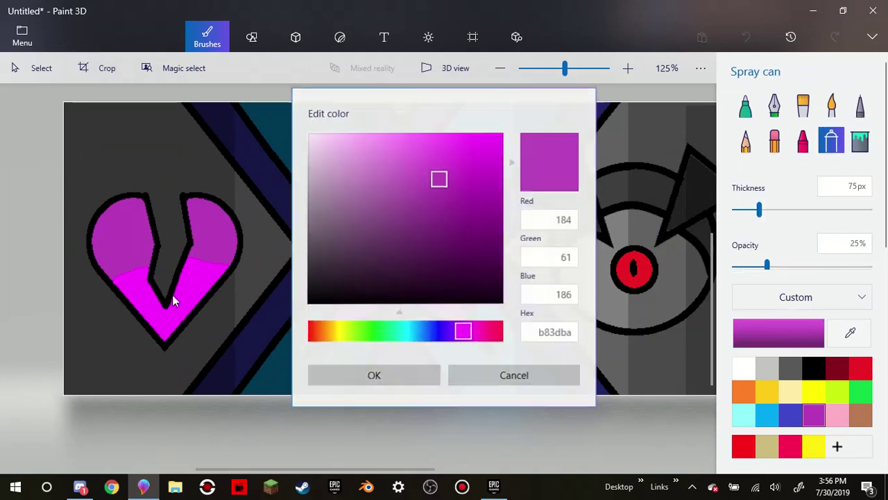
left_click(376, 382)
scroll(238, 248, "up", 5)
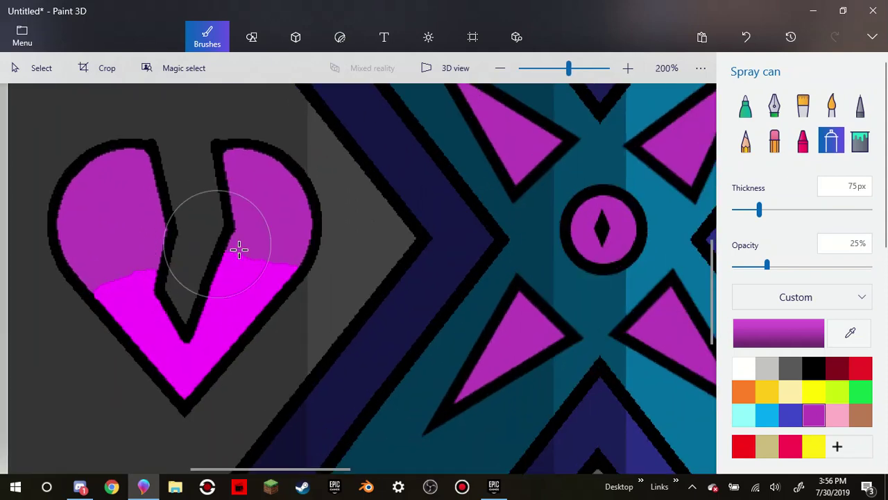
left_click(743, 214)
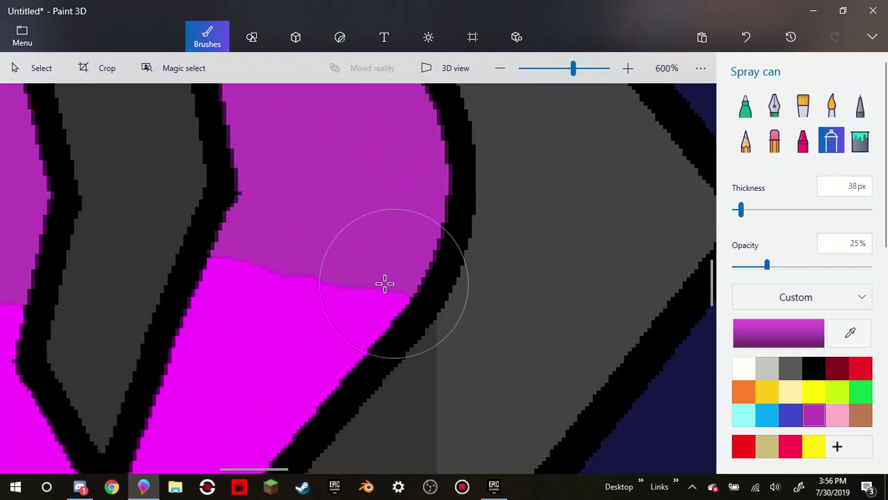
left_click_drag(335, 273, 272, 264)
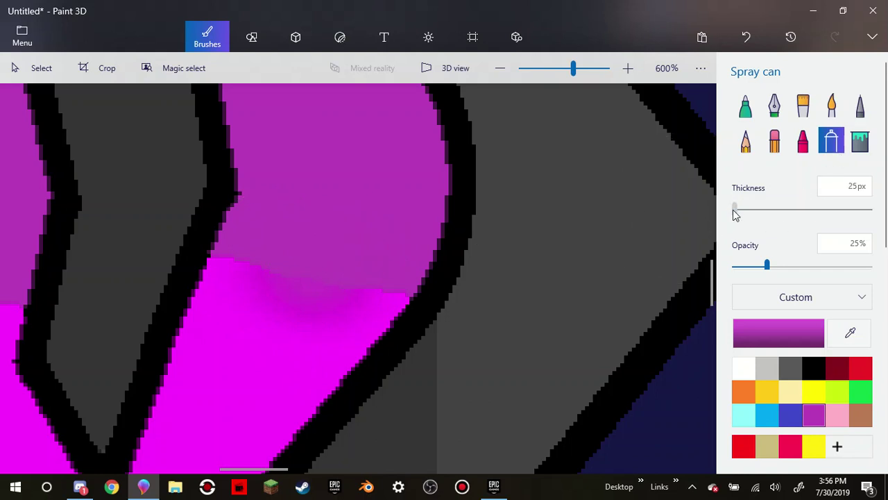
Reduce the Spray can to 25 px and soften the purple-magenta boundary across both halves of the heart with purple
left_click_drag(734, 212, 734, 211)
mouse_move(230, 277)
left_mouse_down()
mouse_move(370, 284)
mouse_move(242, 266)
mouse_move(232, 280)
left_mouse_up()
scroll(65, 315, "down", 3)
scroll(67, 306, "up", 3)
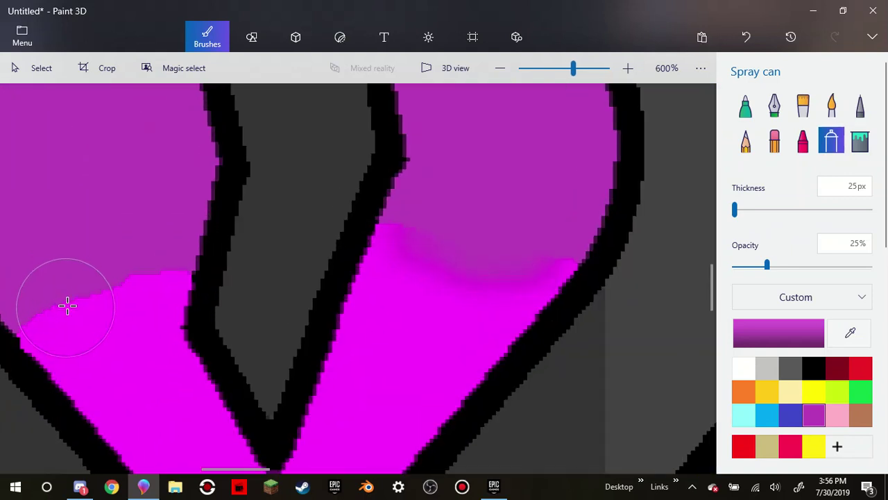
mouse_move(53, 301)
left_mouse_down()
mouse_move(164, 275)
mouse_move(37, 324)
mouse_move(137, 271)
mouse_move(514, 207)
mouse_move(473, 239)
mouse_move(383, 237)
mouse_move(436, 228)
mouse_move(411, 237)
mouse_move(556, 244)
mouse_move(537, 247)
mouse_move(565, 261)
mouse_move(551, 240)
mouse_move(713, 238)
left_mouse_up()
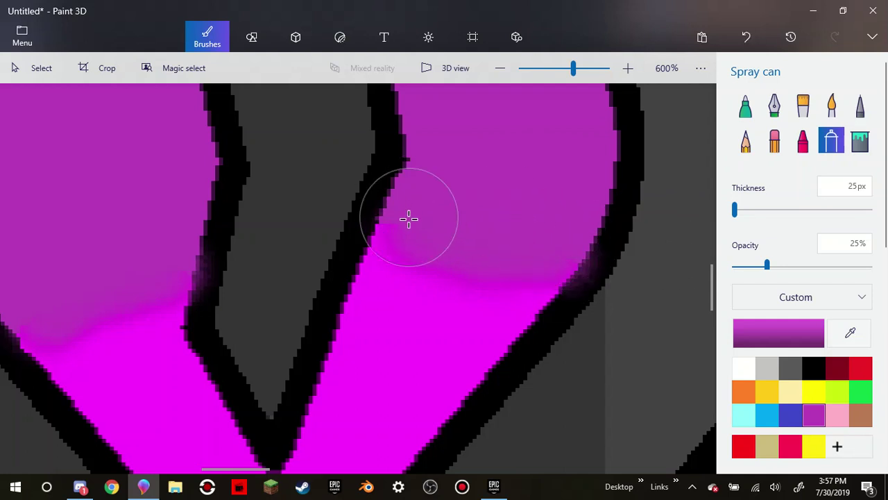
mouse_move(408, 219)
left_mouse_down()
mouse_move(439, 235)
mouse_move(405, 235)
left_mouse_up()
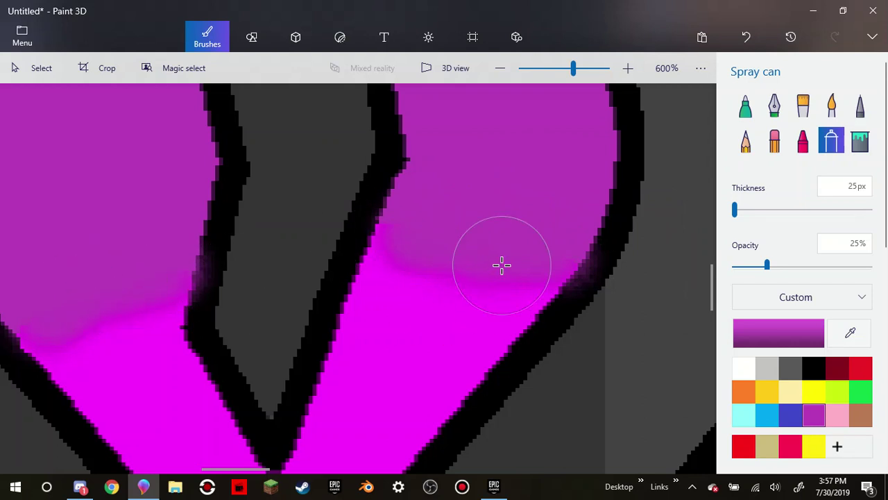
scroll(502, 264, "down", 3)
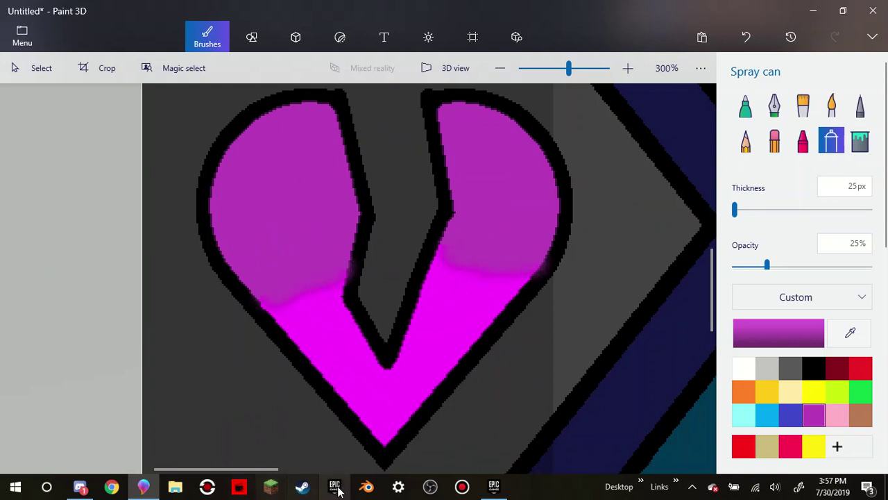
Quit Driver Restore along with its background process and bring up the Screenbits recorder window
left_click(693, 488)
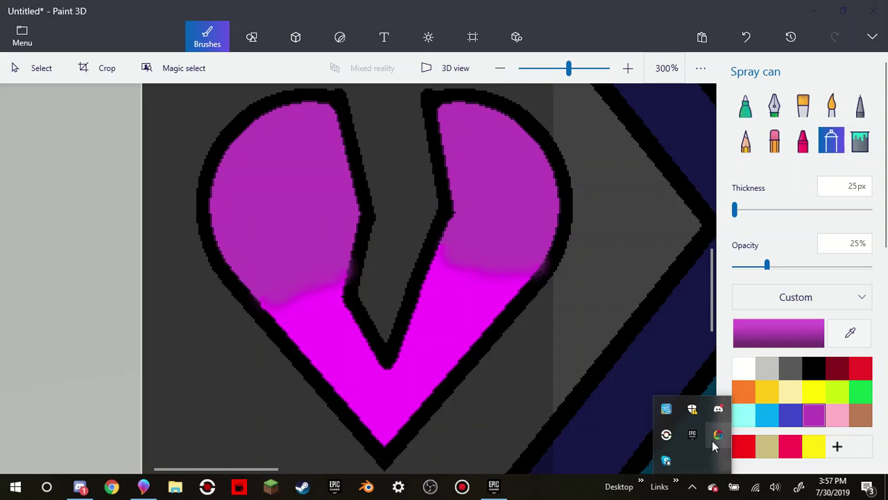
left_click(714, 443)
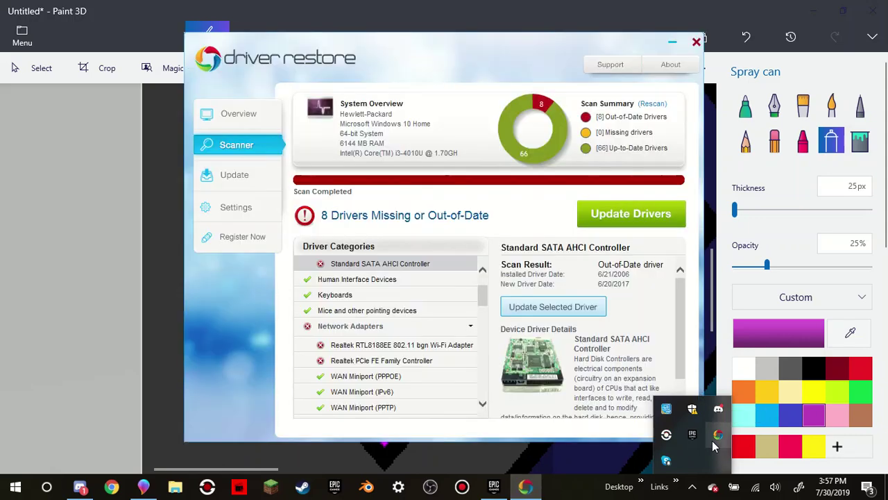
left_click(697, 42)
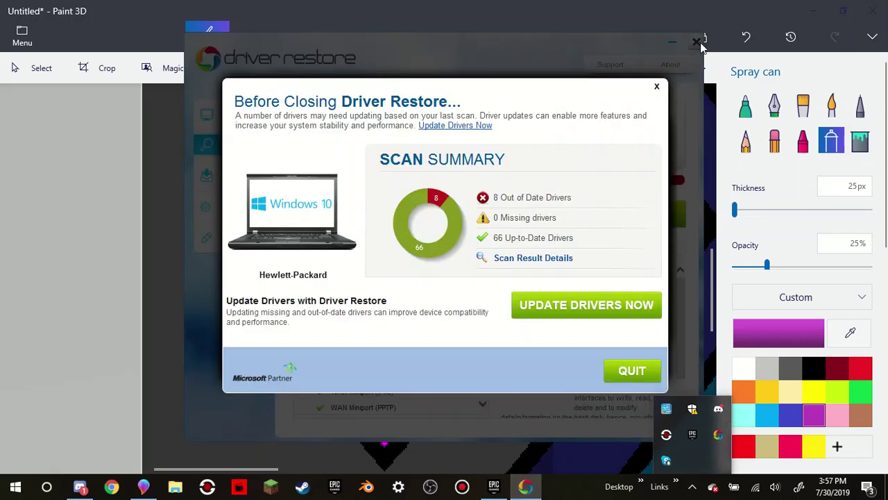
left_click(633, 373)
right_click(718, 437)
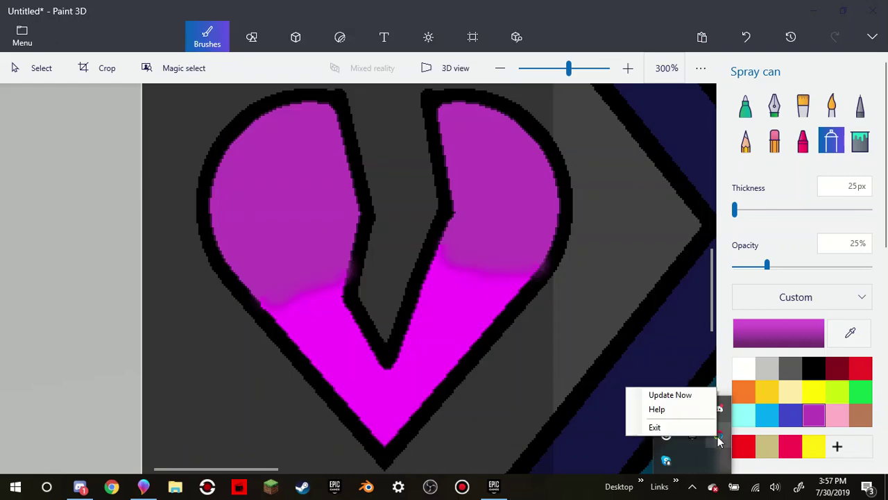
left_click(664, 427)
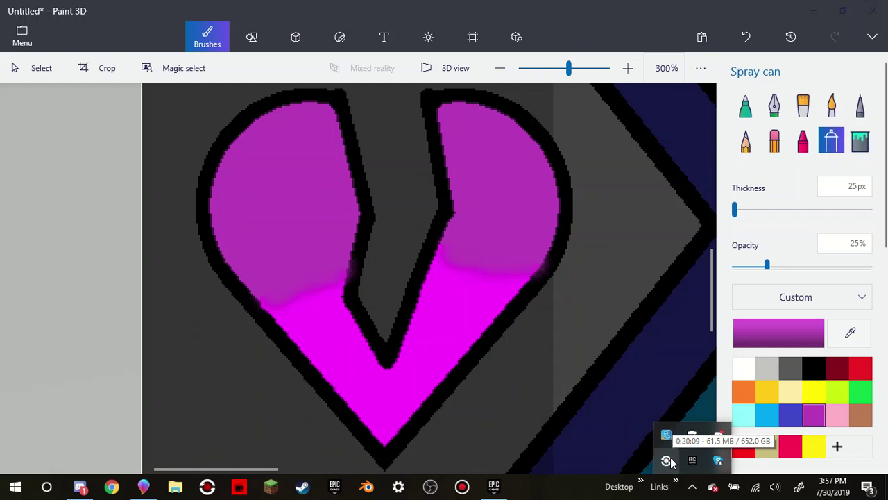
left_click(667, 461)
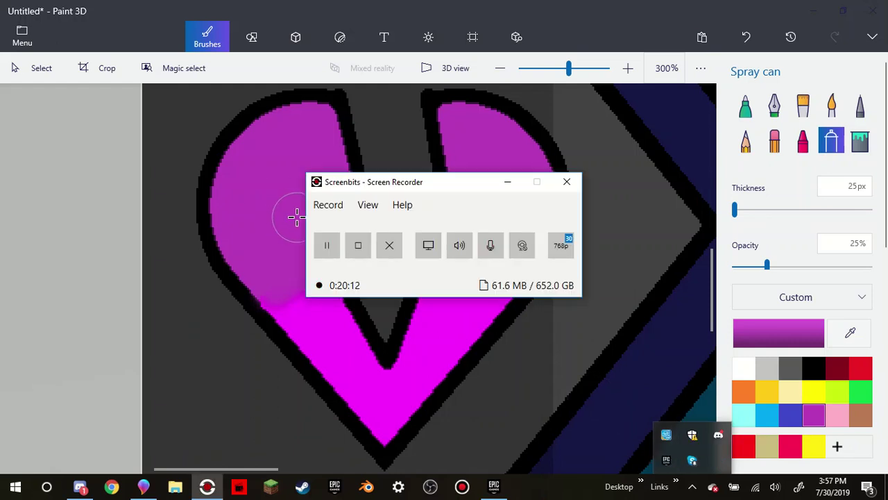